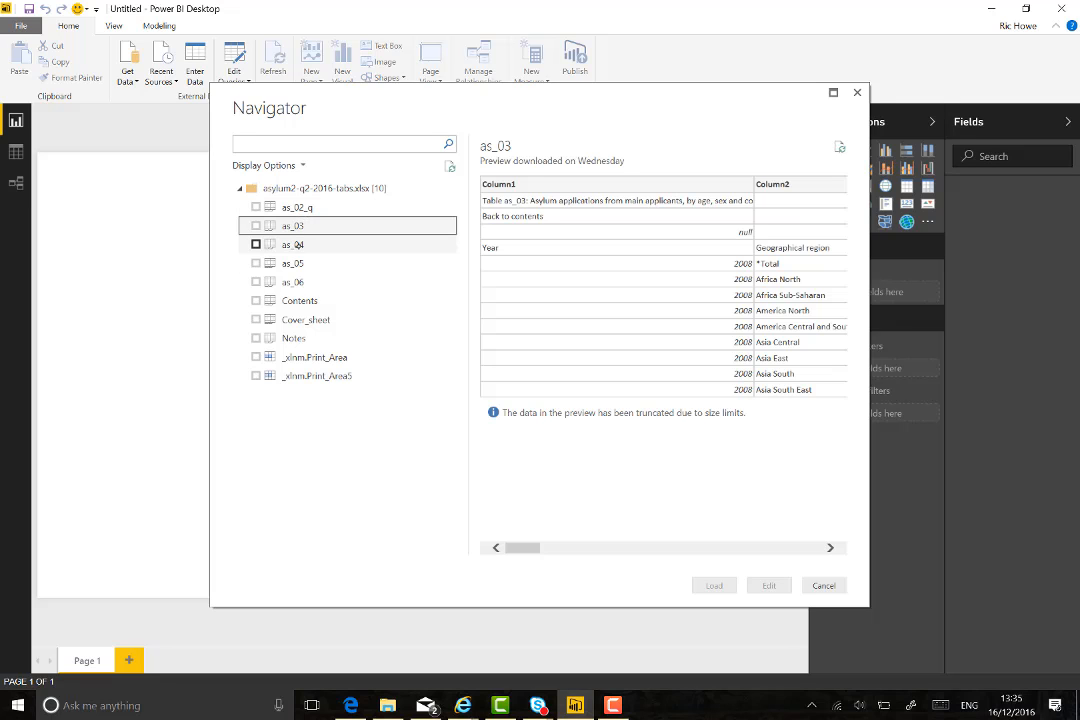
# Preview the as_04 sheet, choose the as_03 sheet for import, and open it for editing as a query
pyautogui.click(293, 245)
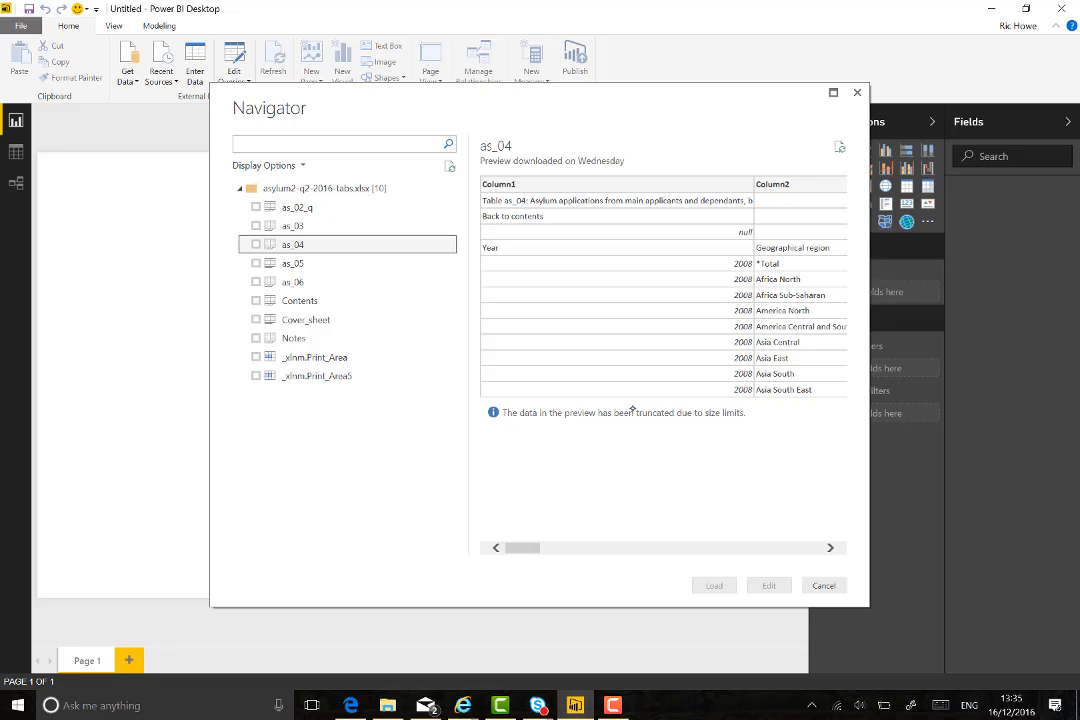
pyautogui.click(255, 226)
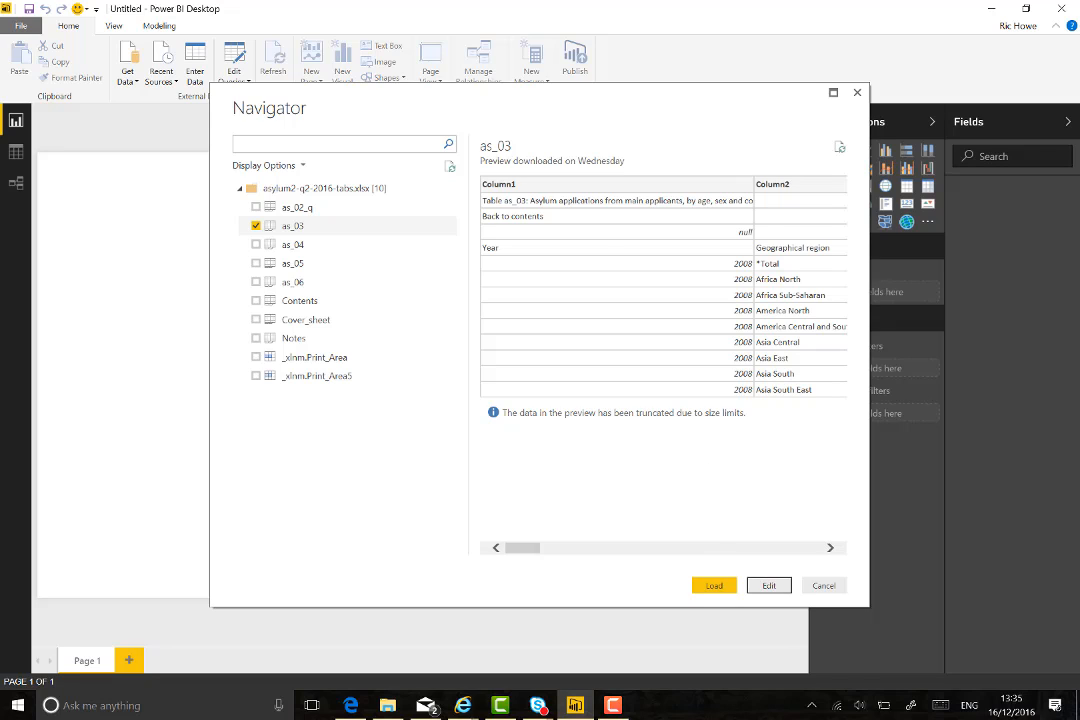
pyautogui.click(764, 587)
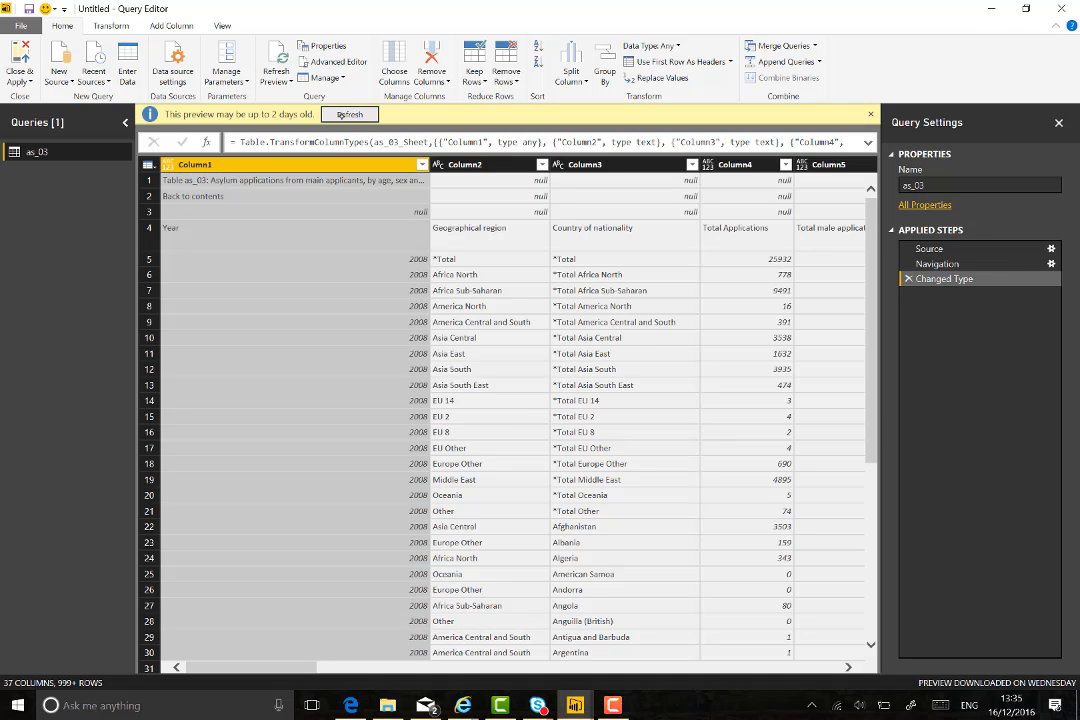
# Remove the top 3 rows from the as_03 query and promote the first remaining row to column headers
pyautogui.click(506, 72)
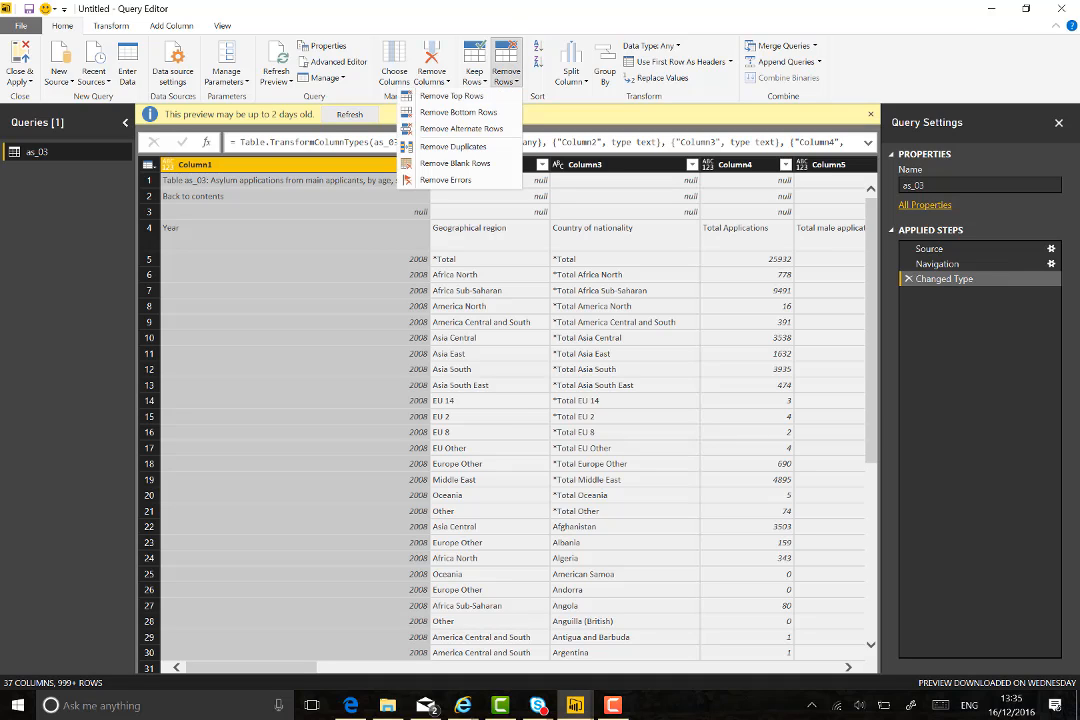
pyautogui.click(481, 96)
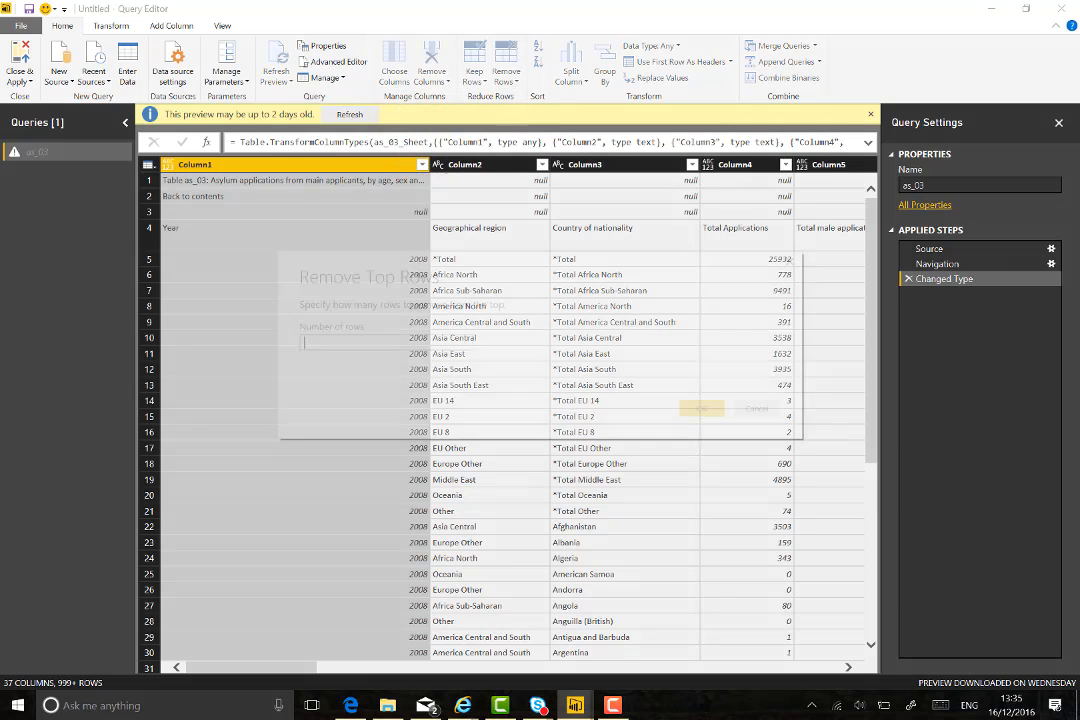
pyautogui.write('3')
pyautogui.press('Return')
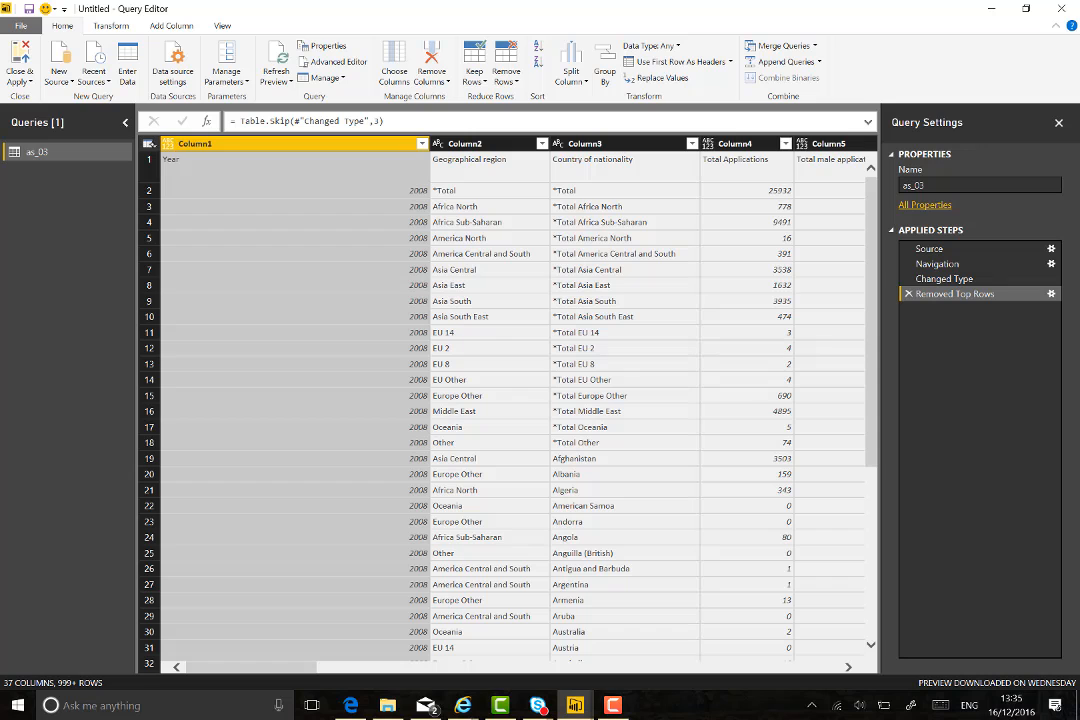
pyautogui.click(148, 144)
pyautogui.click(212, 178)
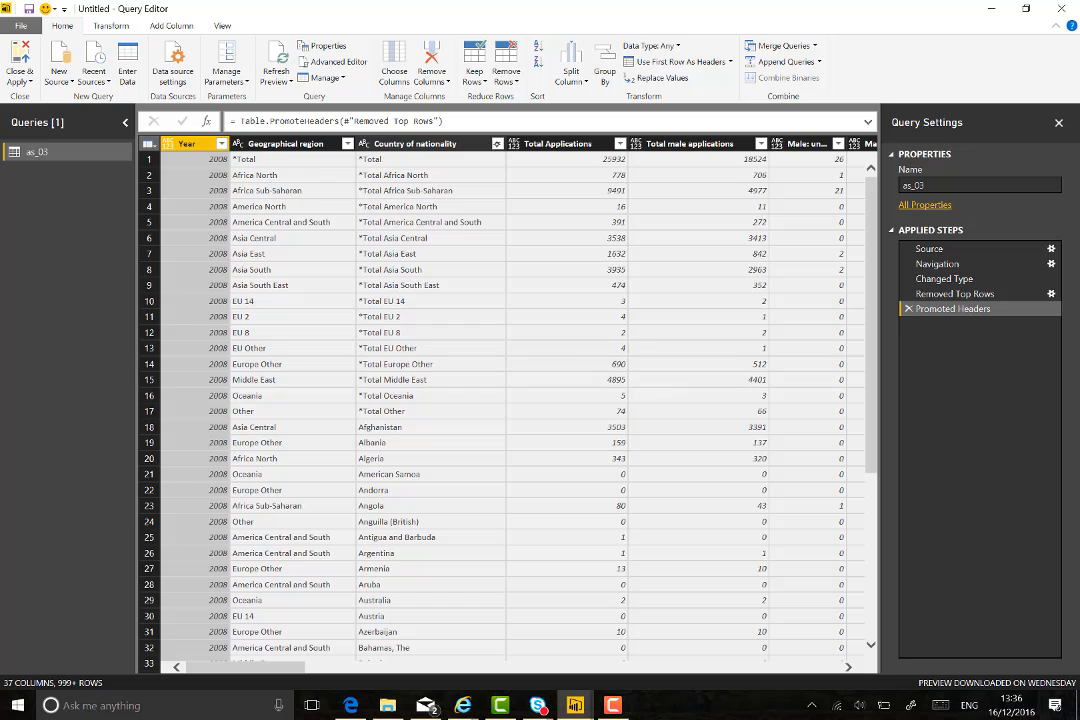
# Filter the Country of nationality column to rows whose text does not contain "*Total"
pyautogui.click(497, 143)
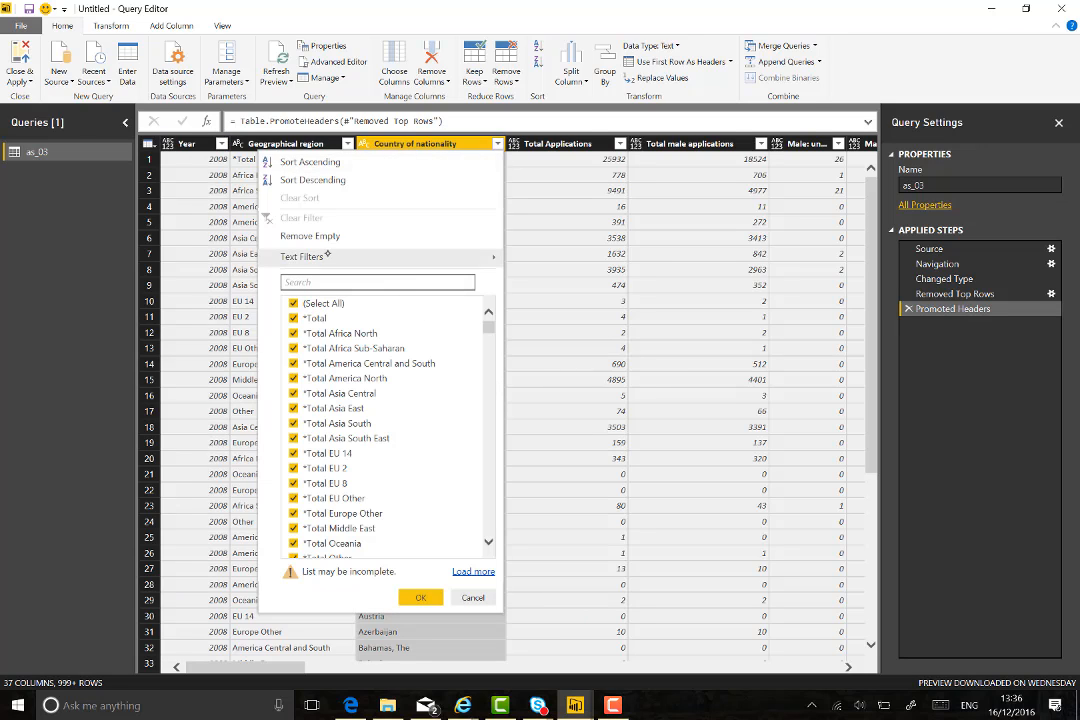
pyautogui.moveTo(497, 256)
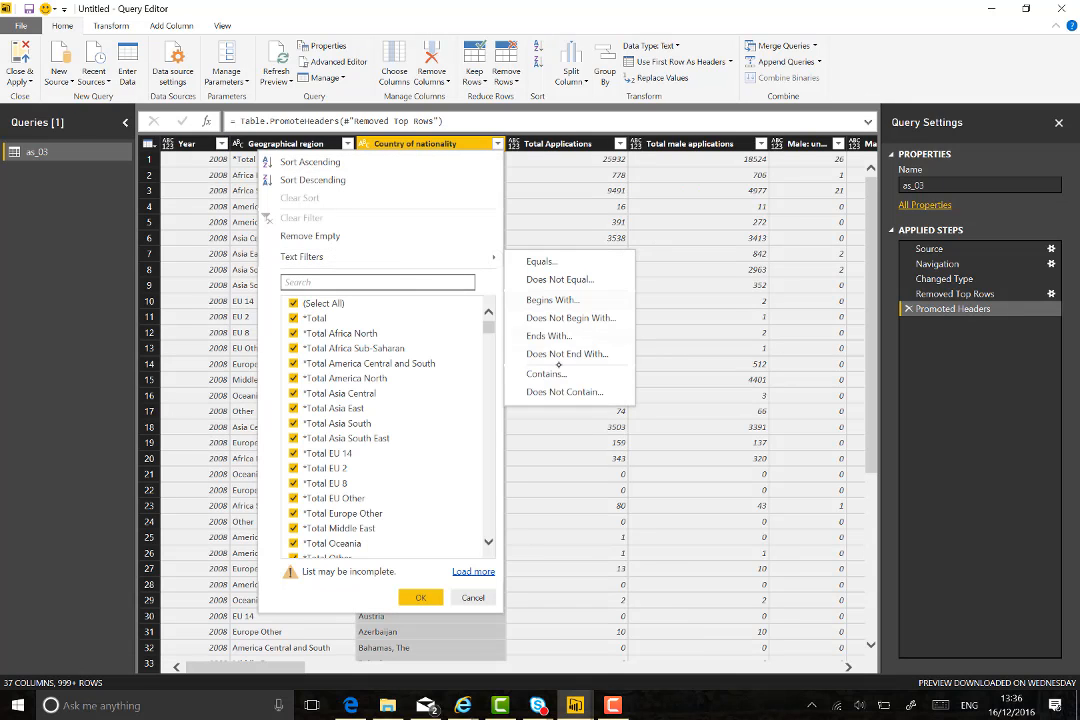
pyautogui.click(565, 392)
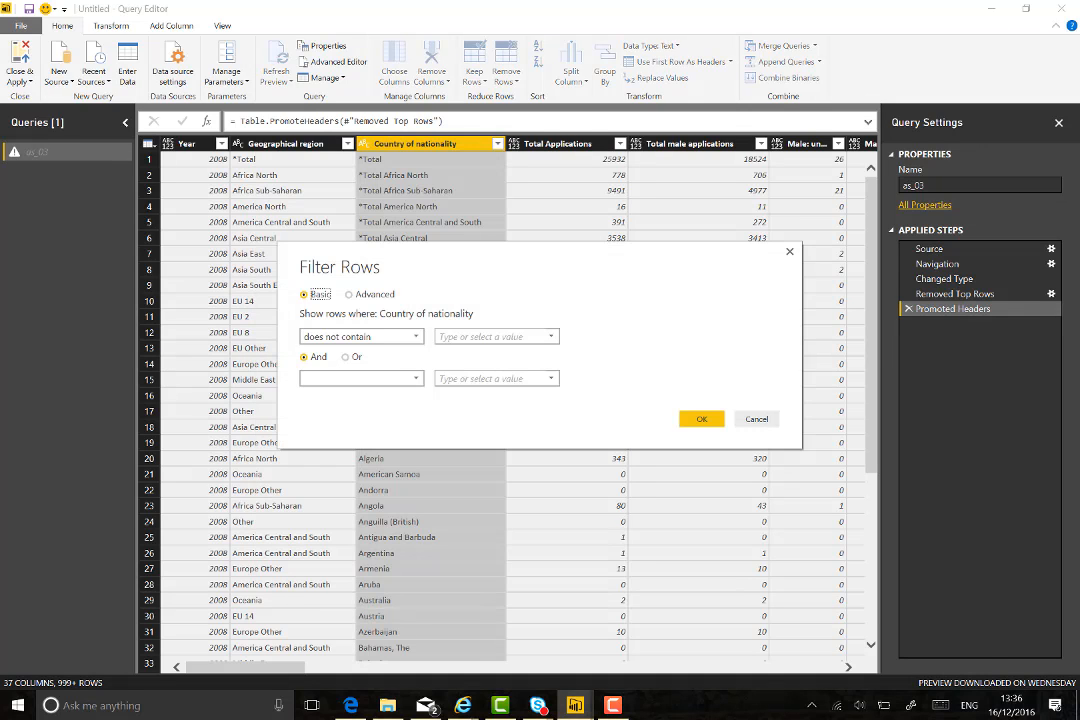
pyautogui.click(490, 337)
pyautogui.write('*')
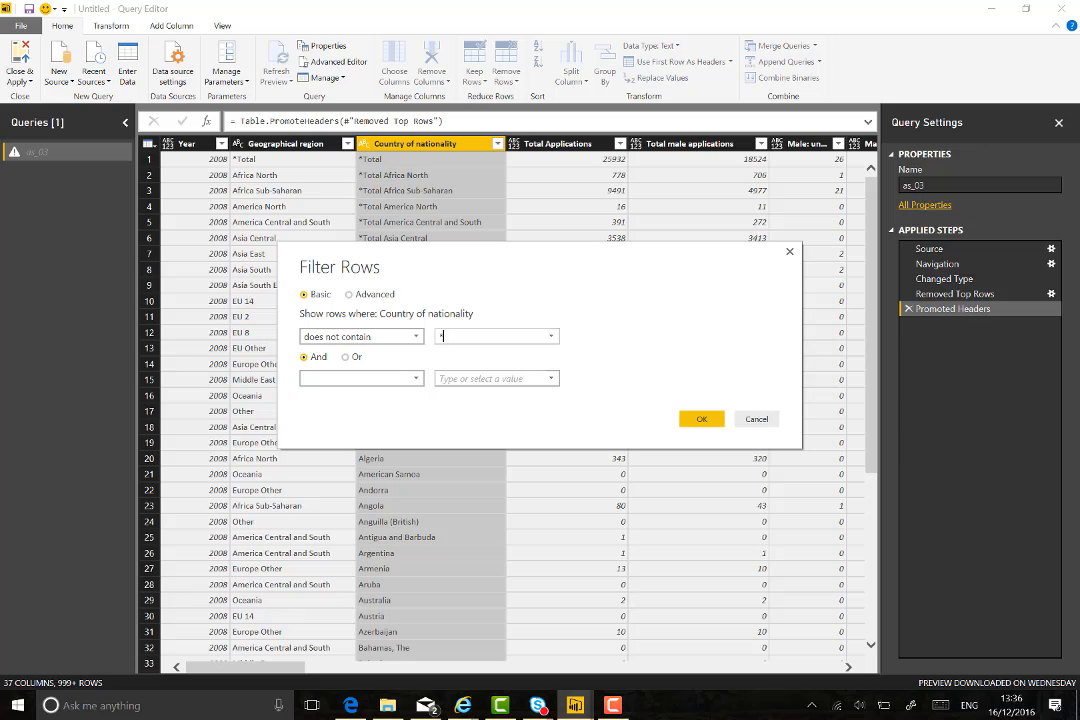
pyautogui.write('Total')
pyautogui.click(702, 419)
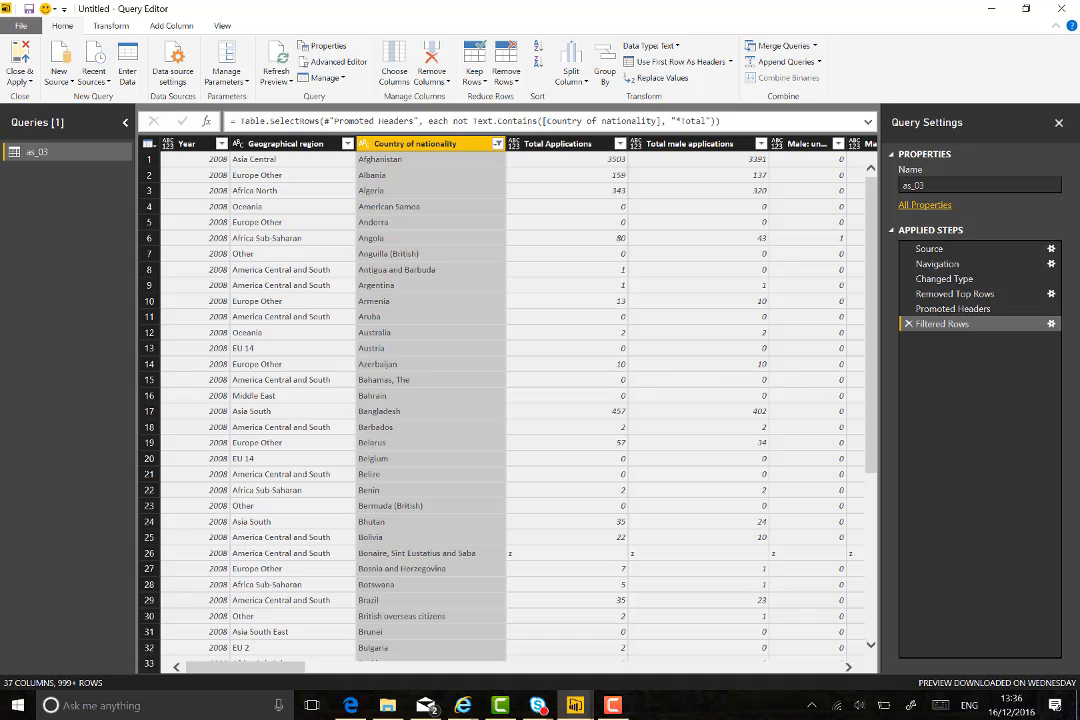
# Remove the Total Applications, Total male applications and Total female applications columns
pyautogui.click(588, 144)
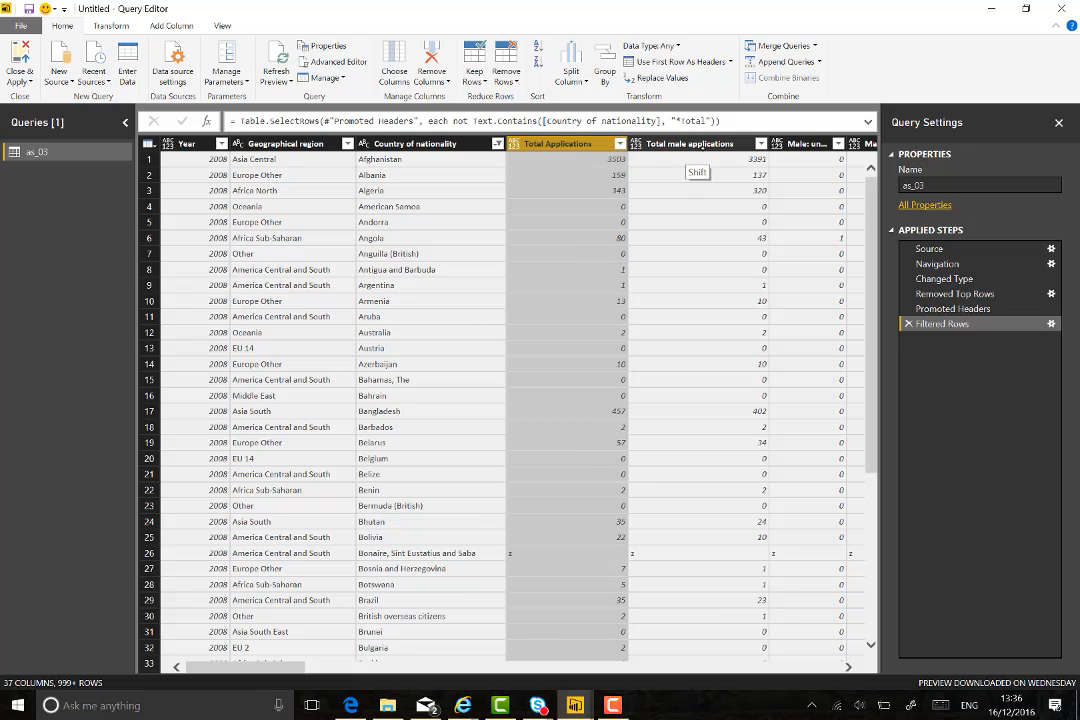
pyautogui.keyDown('shift'); pyautogui.click(700, 144); pyautogui.keyUp('shift')
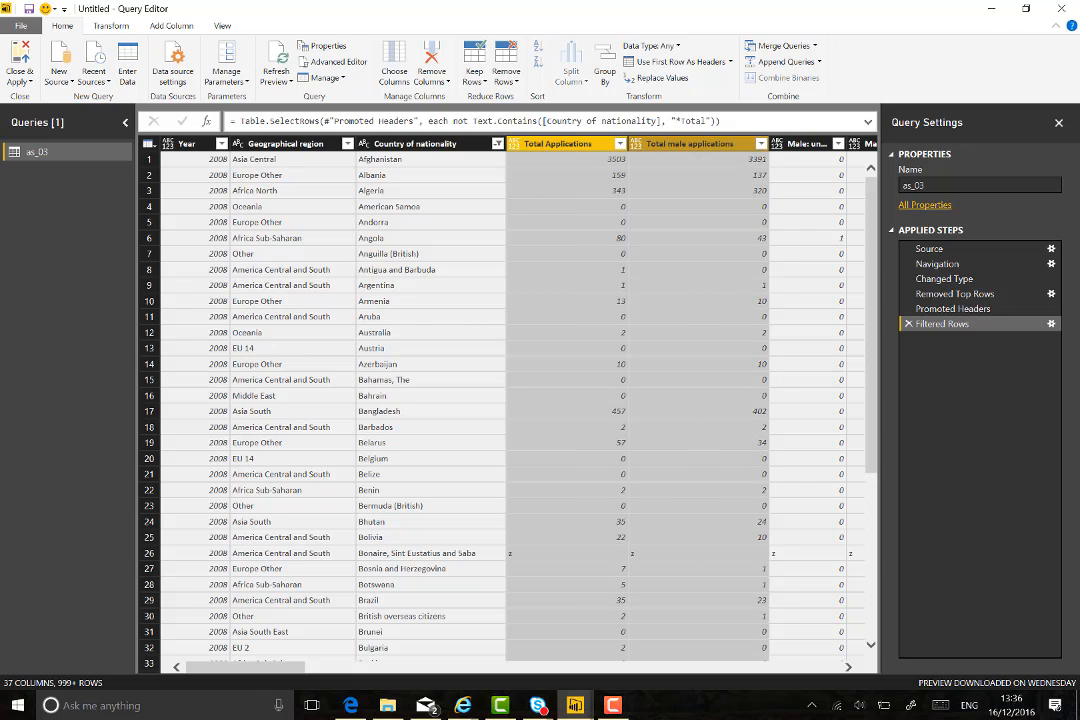
pyautogui.moveTo(301, 666); pyautogui.dragTo(588, 664)
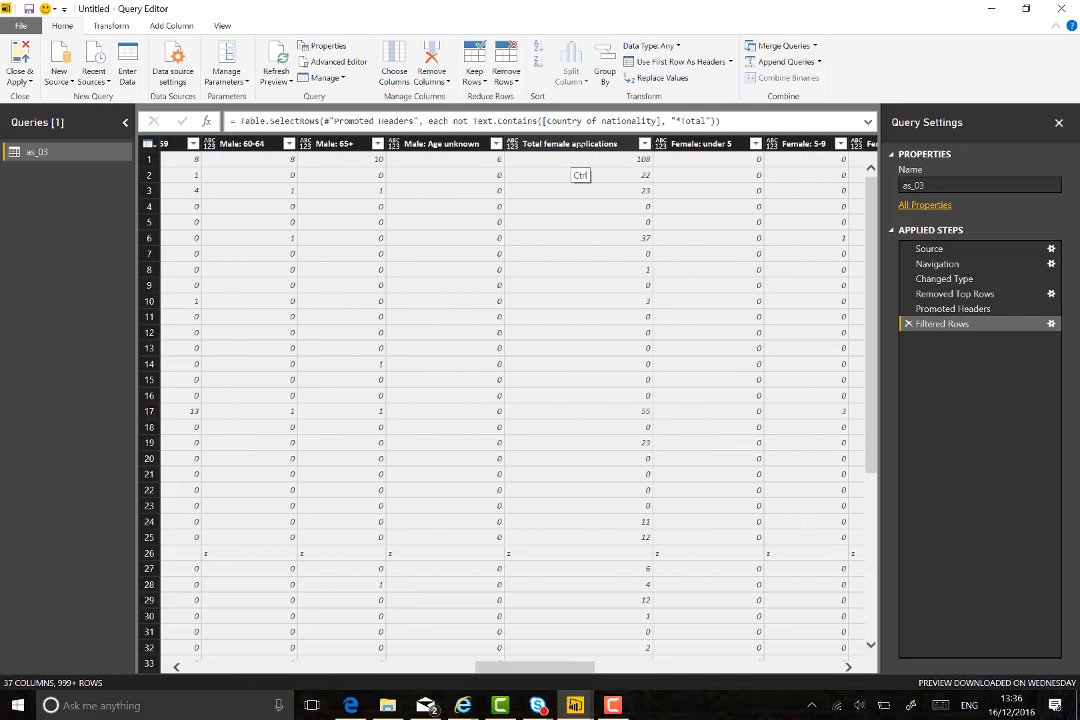
pyautogui.keyDown('ctrl'); pyautogui.click(506, 146); pyautogui.keyUp('ctrl')
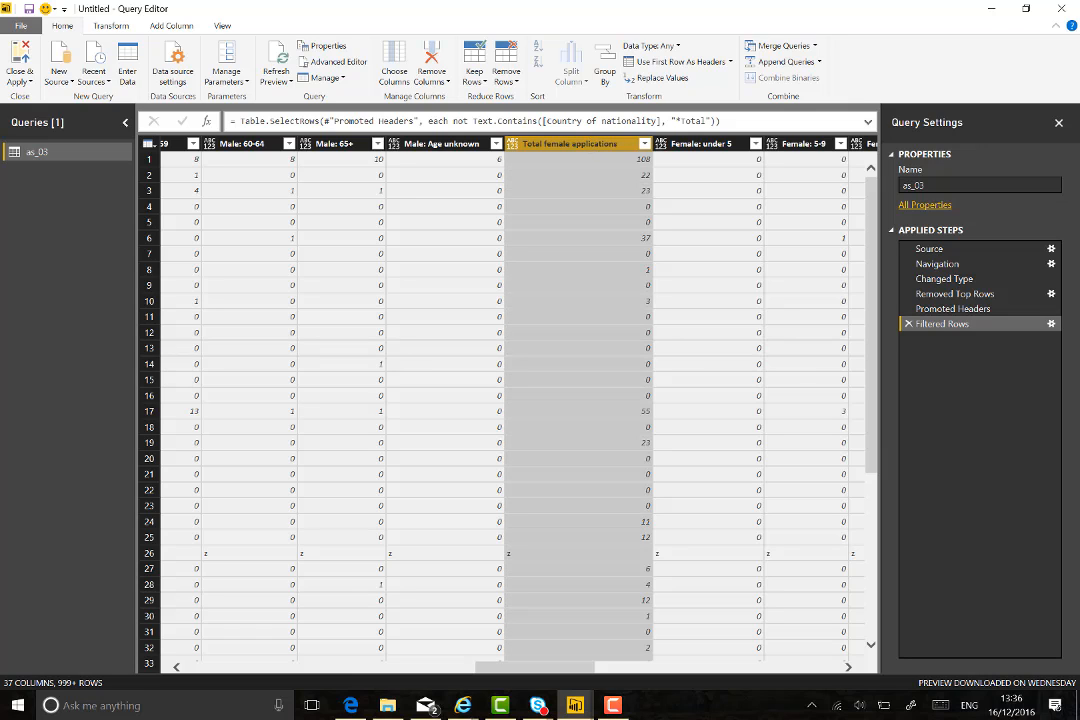
pyautogui.press('Delete')
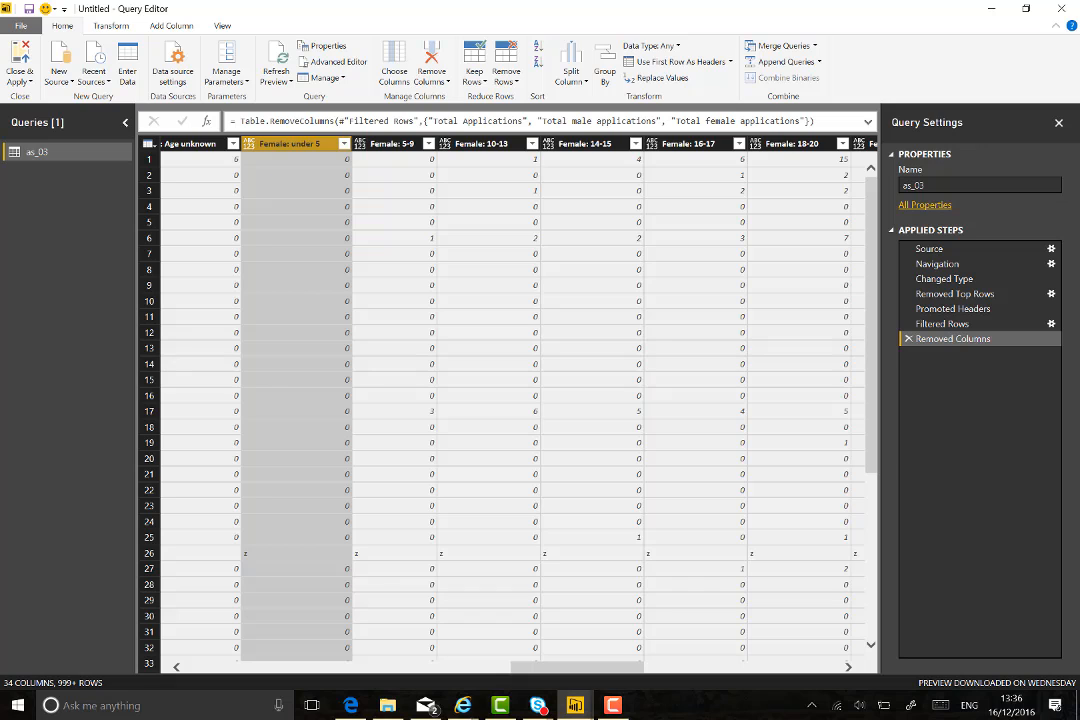
# Unpivot all columns other than Year, Geographical region and Country of nationality
pyautogui.moveTo(554, 664); pyautogui.dragTo(150, 659)
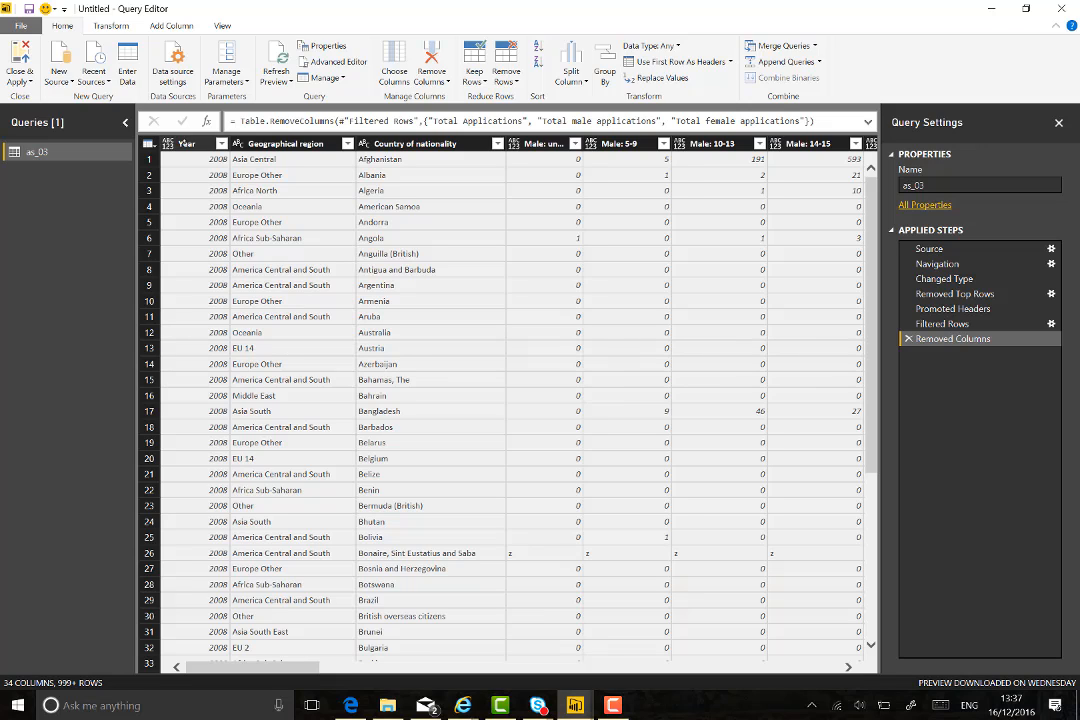
pyautogui.click(188, 144)
pyautogui.keyDown('shift'); pyautogui.click(390, 144); pyautogui.keyUp('shift')
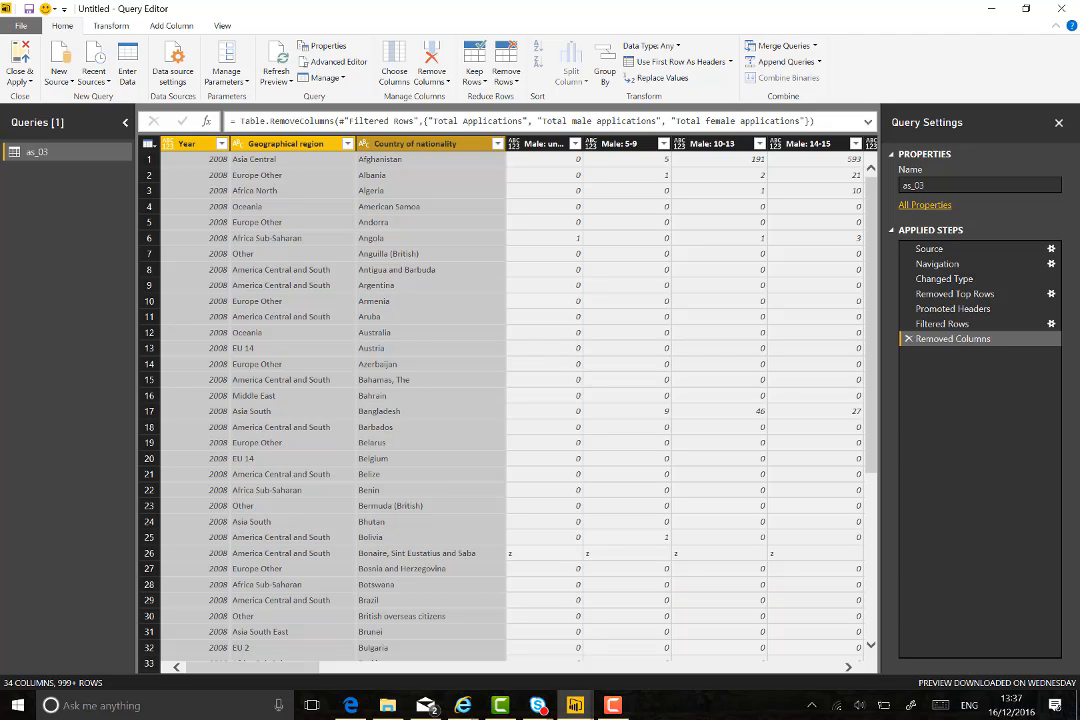
pyautogui.rightClick(404, 145)
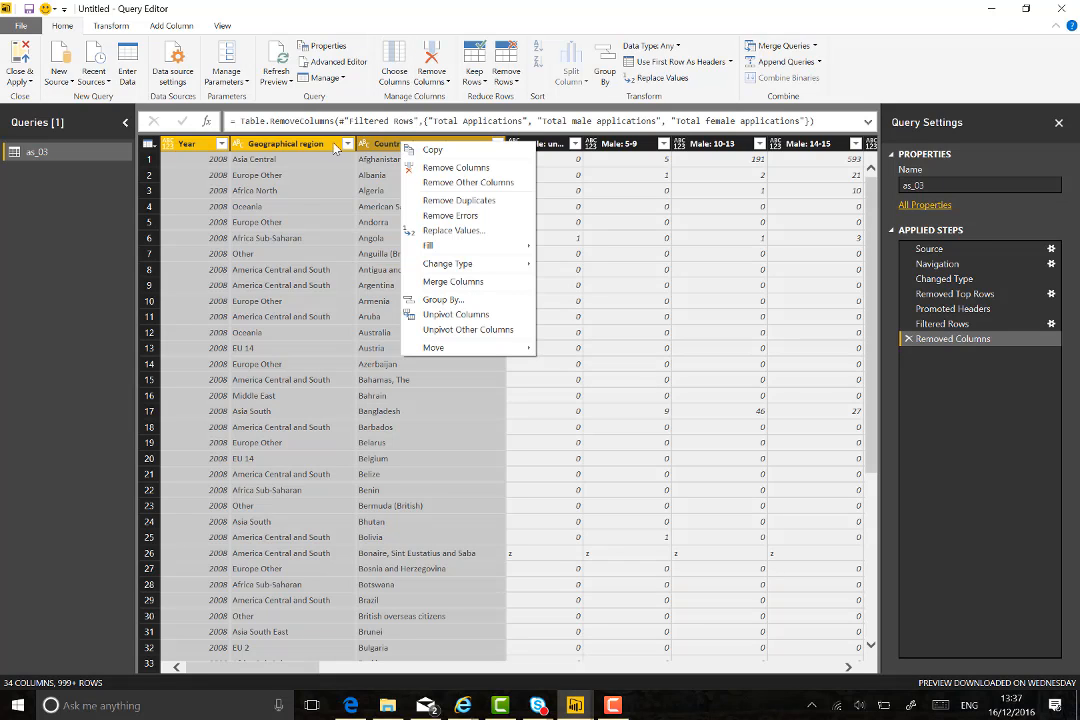
pyautogui.click(458, 330)
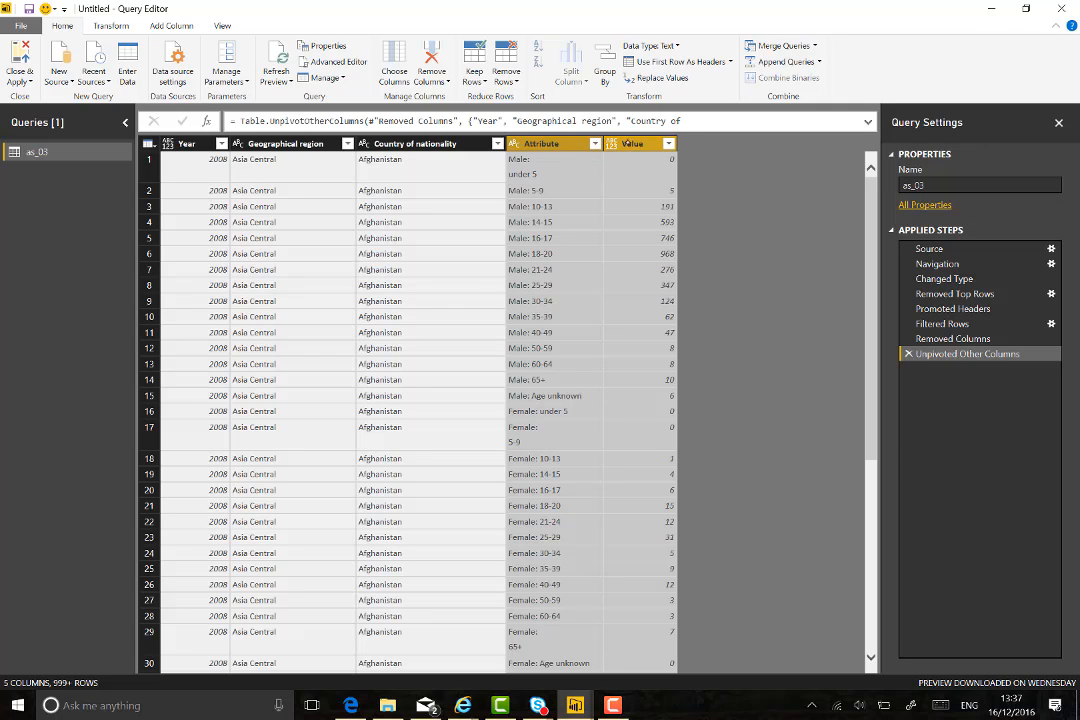
# Rename the Value column to "Total"
pyautogui.click(640, 144)
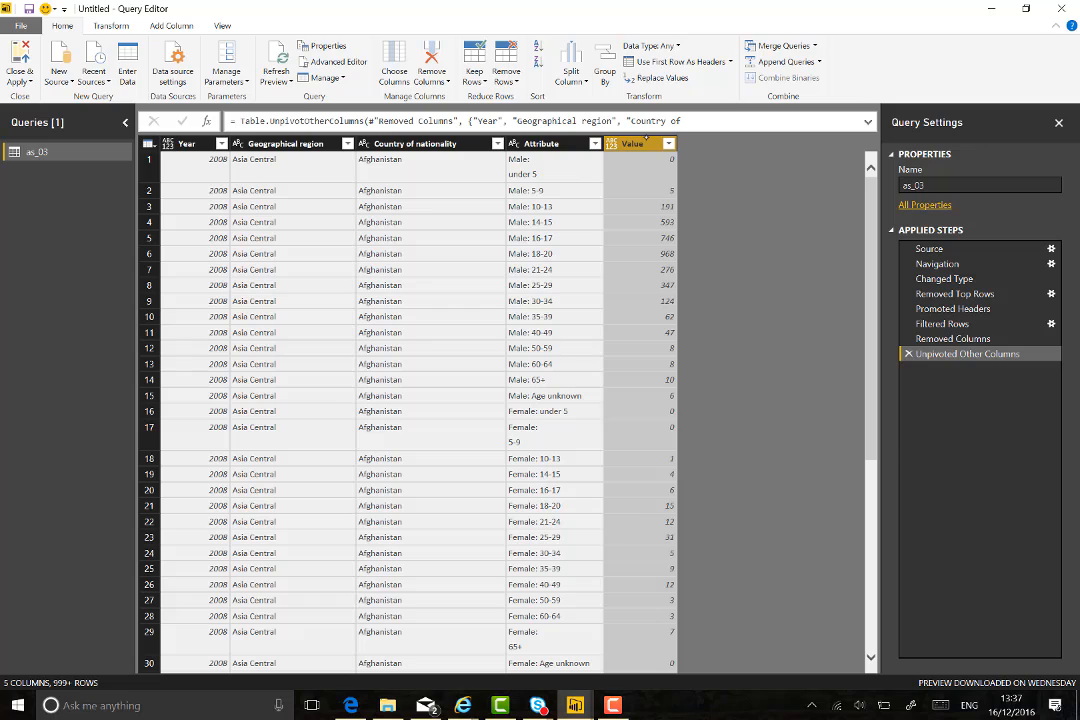
pyautogui.doubleClick(640, 144)
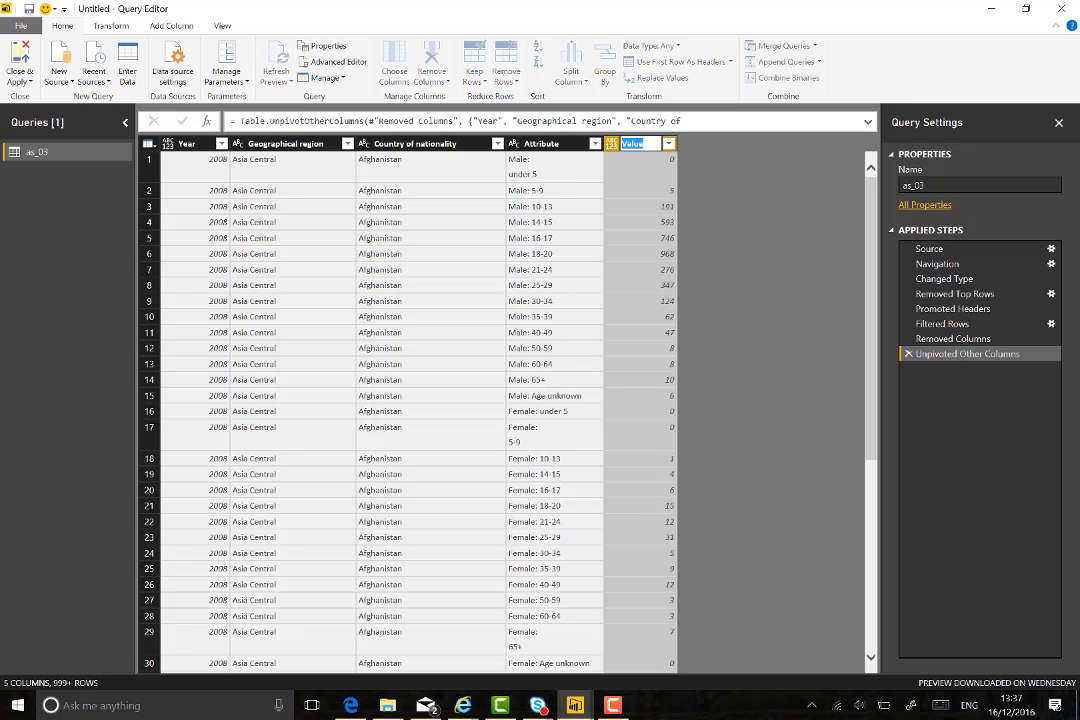
pyautogui.write('Total')
pyautogui.press('Return')
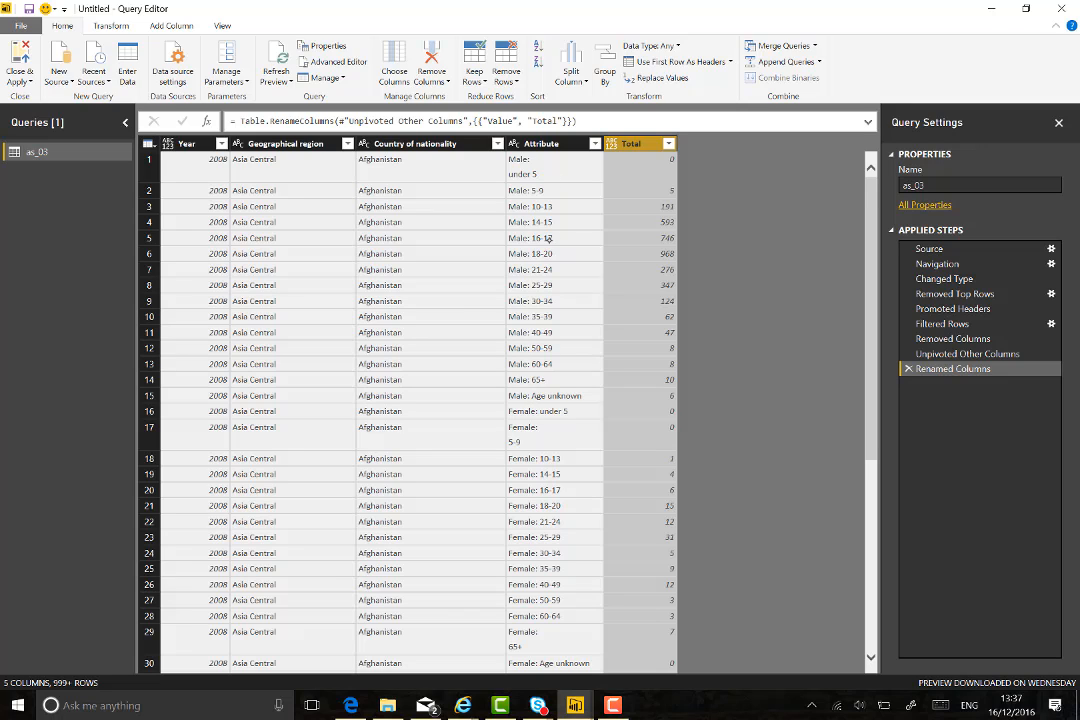
# Split the Attribute column by the colon delimiter, at the left-most delimiter only
pyautogui.click(528, 196)
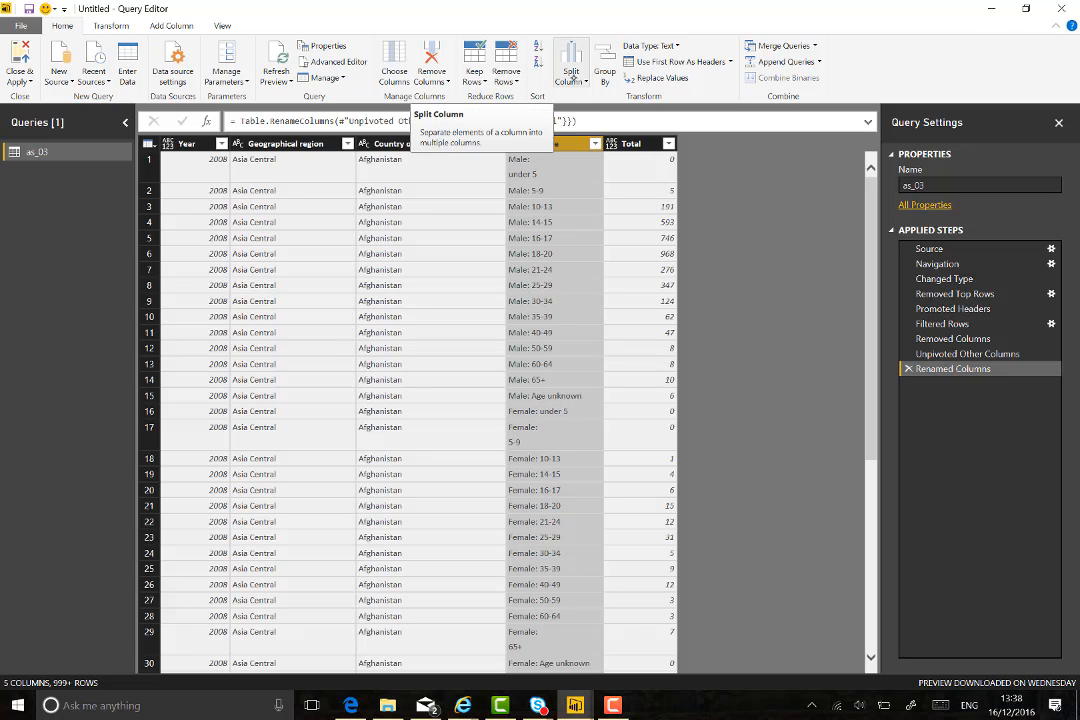
pyautogui.click(571, 80)
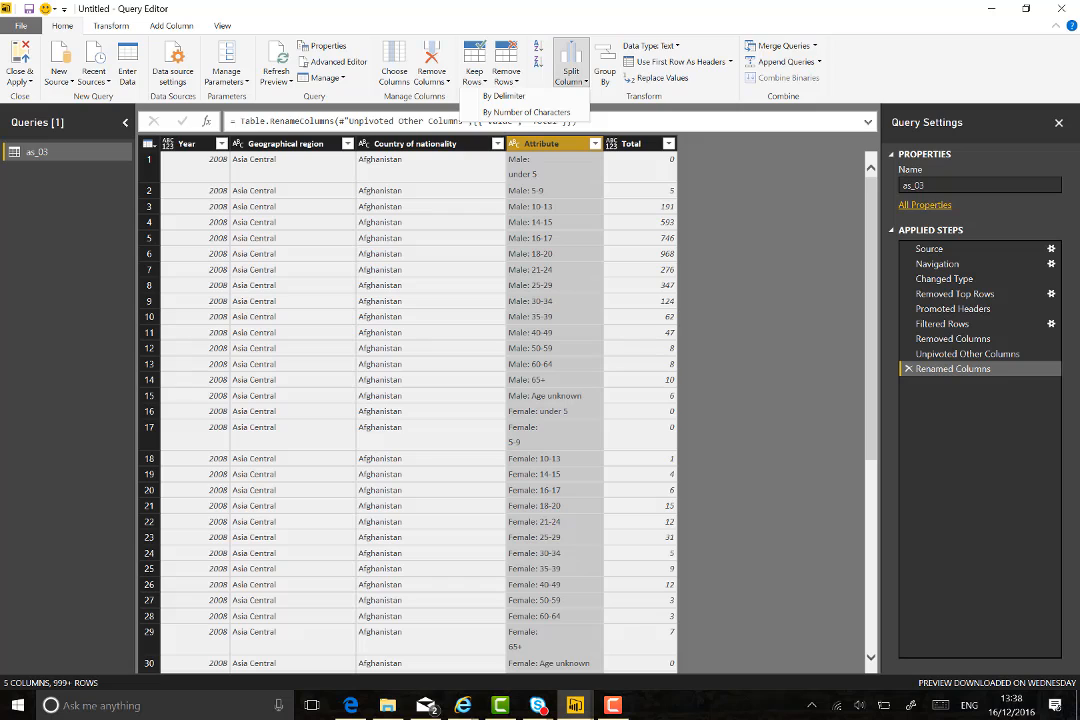
pyautogui.click(520, 96)
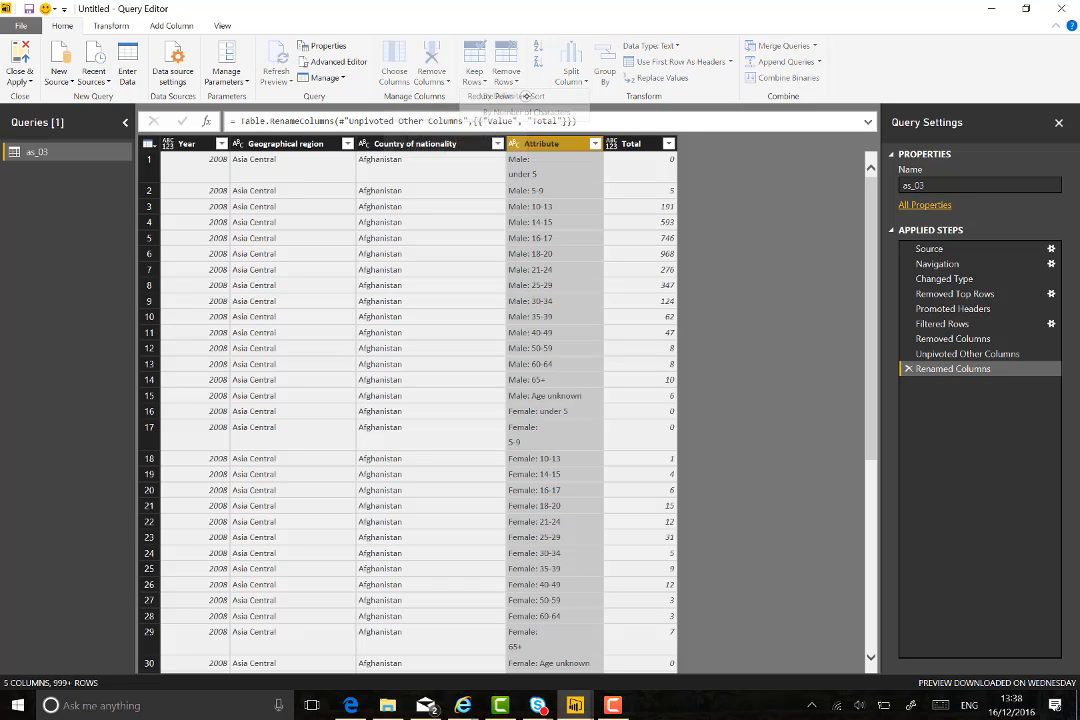
pyautogui.click(386, 314)
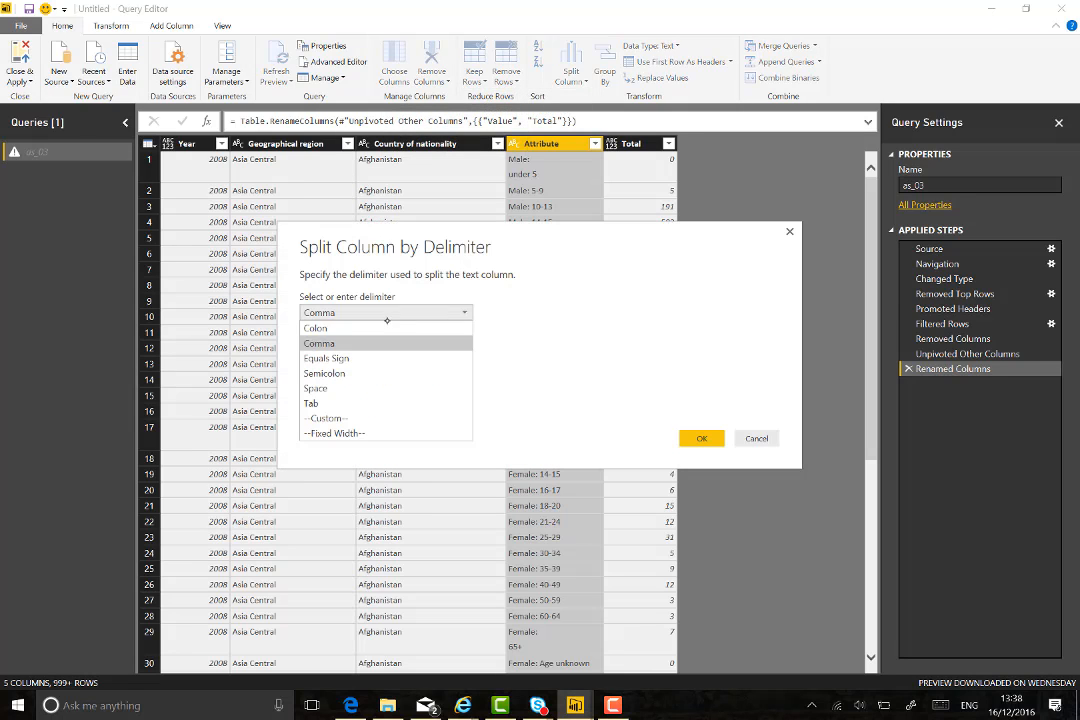
pyautogui.click(350, 328)
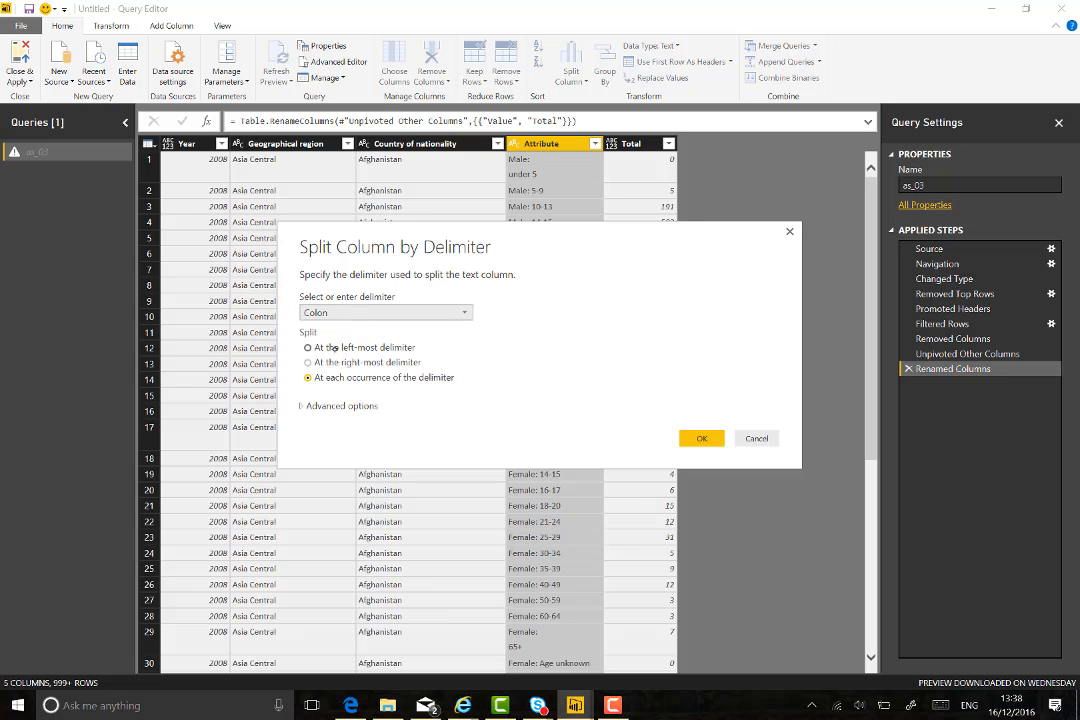
pyautogui.click(333, 347)
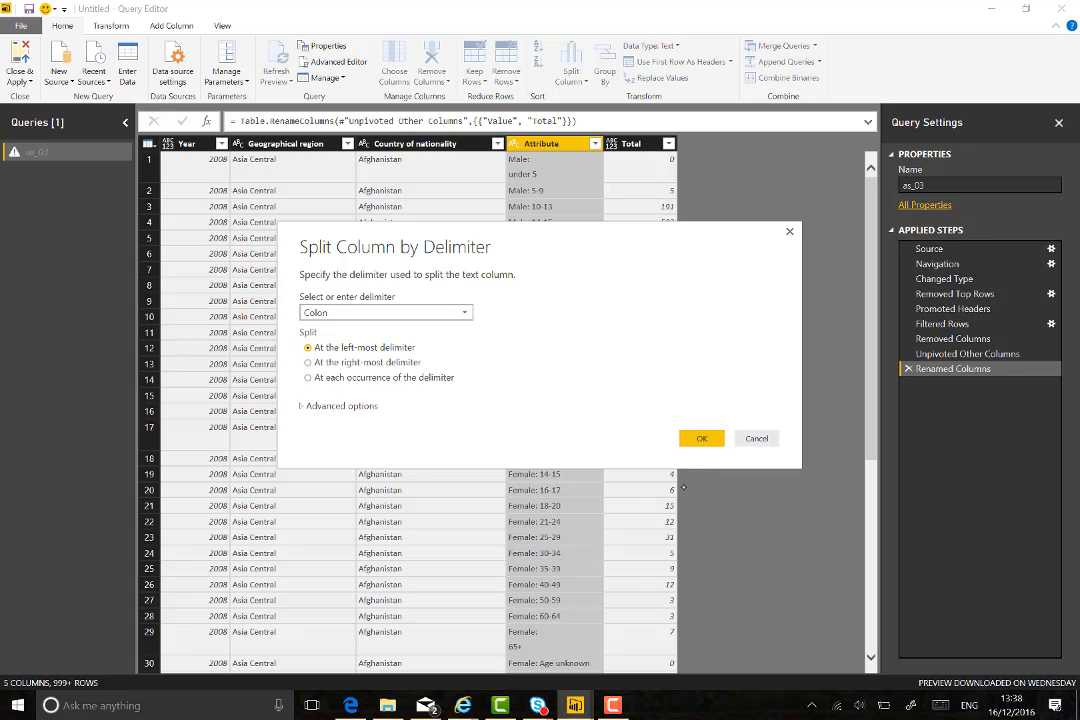
pyautogui.click(702, 438)
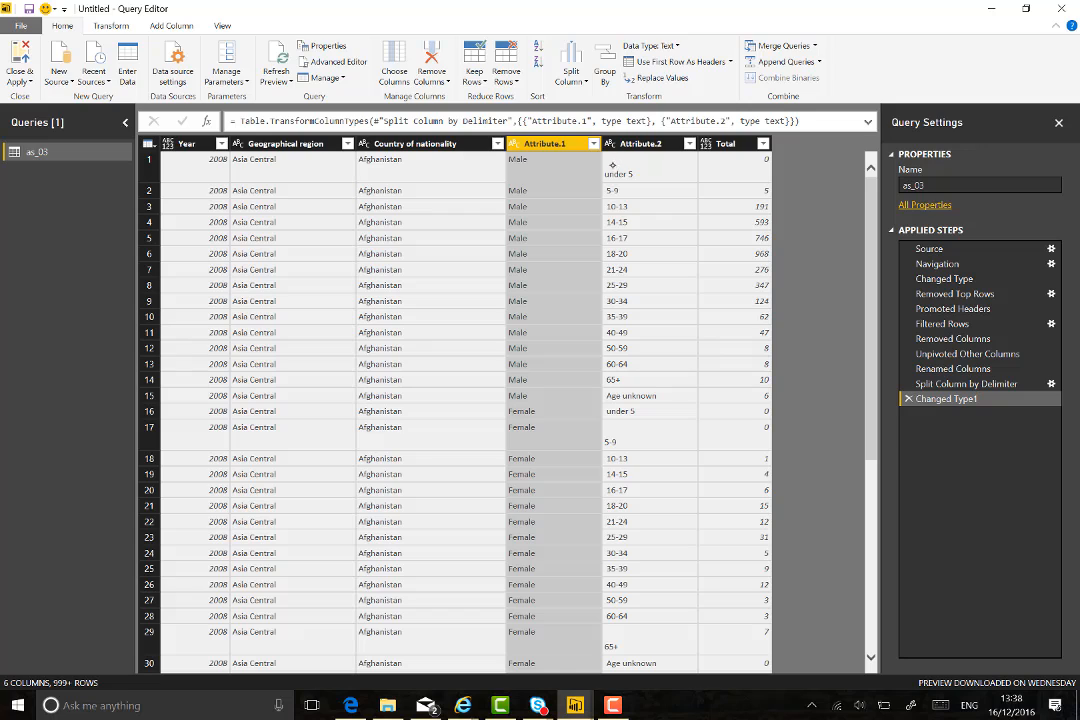
# Apply the Clean text format to the Attribute.2 column and select its null cell in the Sex unknown row
pyautogui.click(622, 173)
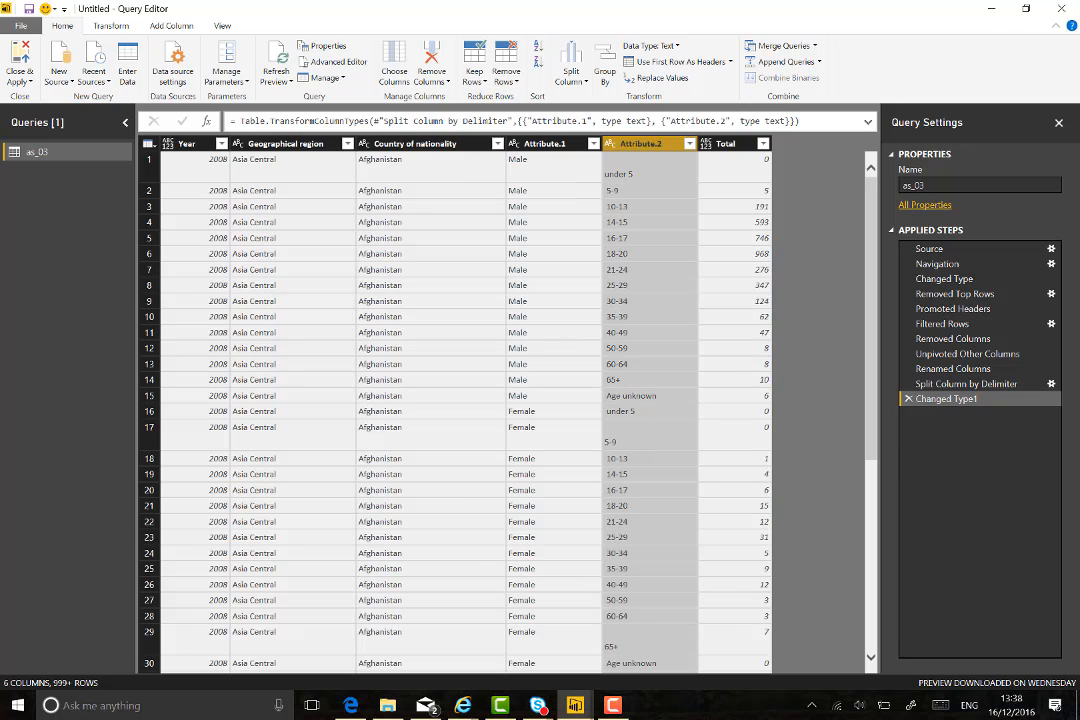
pyautogui.click(110, 25)
pyautogui.click(459, 72)
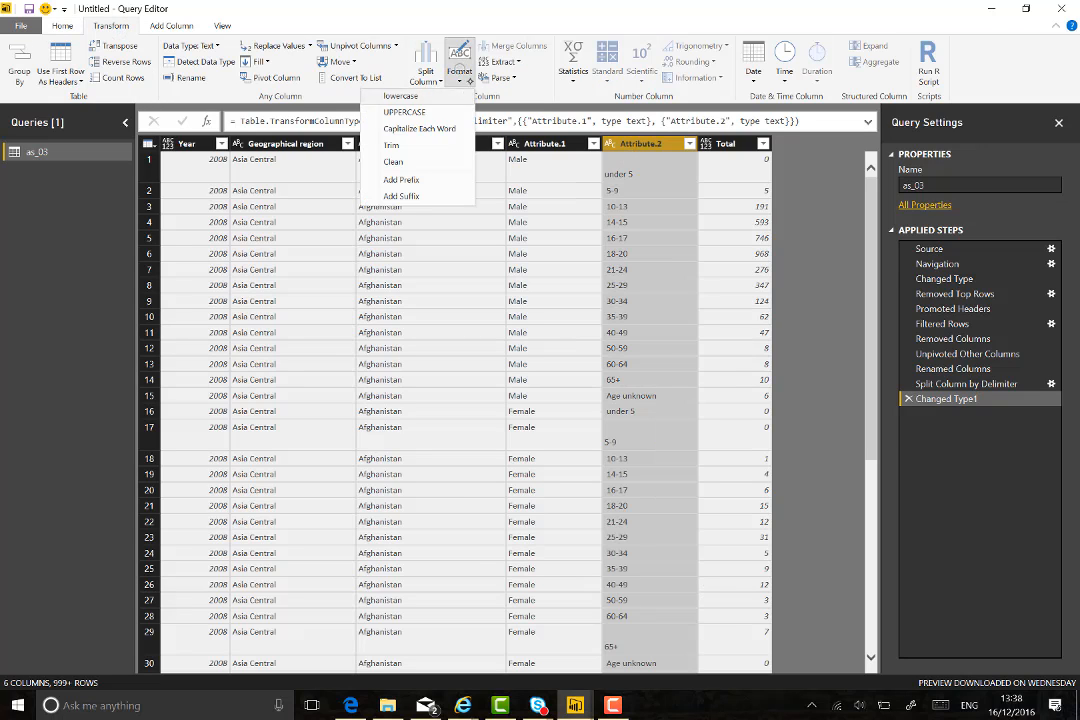
pyautogui.click(400, 161)
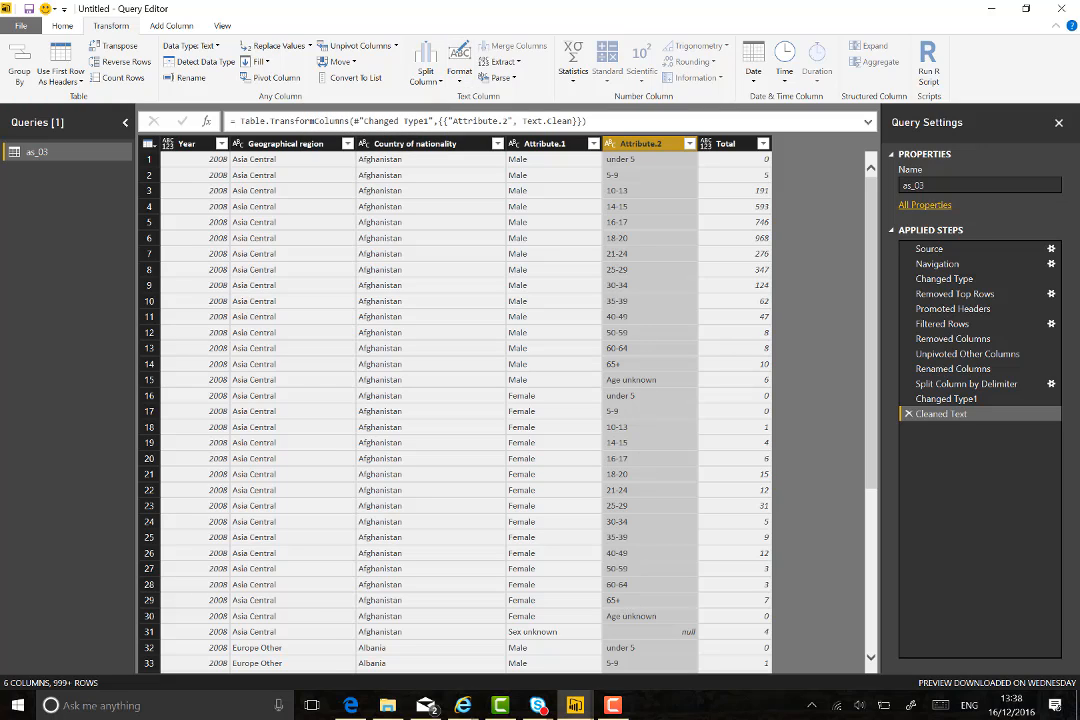
pyautogui.click(687, 631)
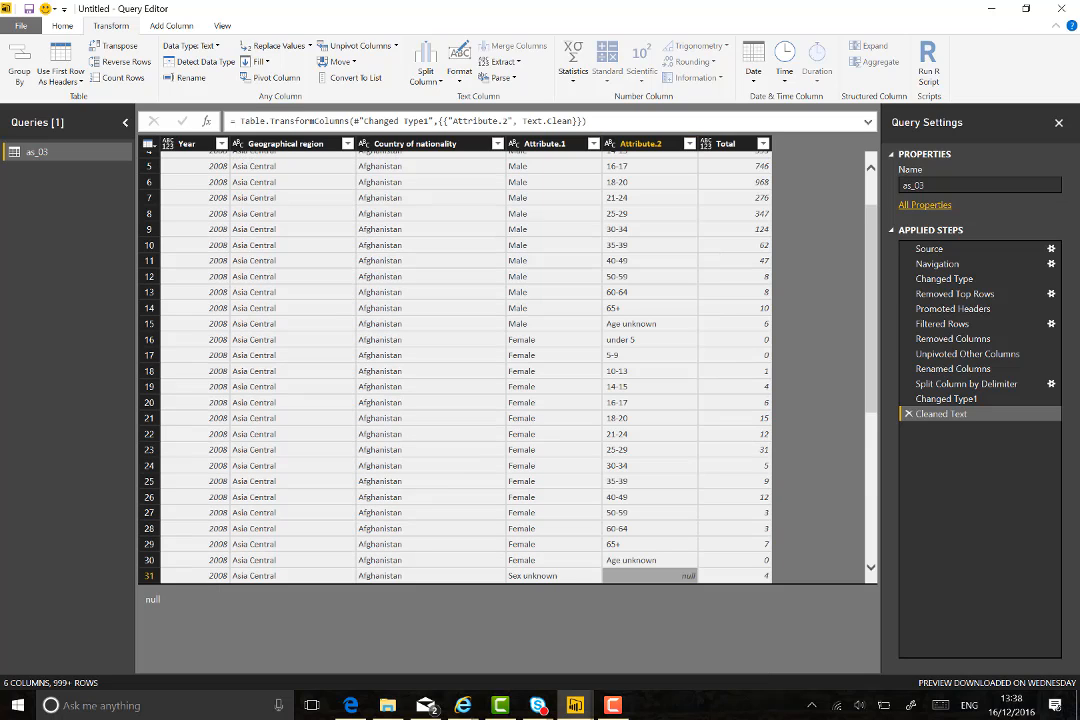
# Replace the null values in the Attribute.2 column with " Age unknown", copied from an existing cell including its leading space
pyautogui.click(649, 324)
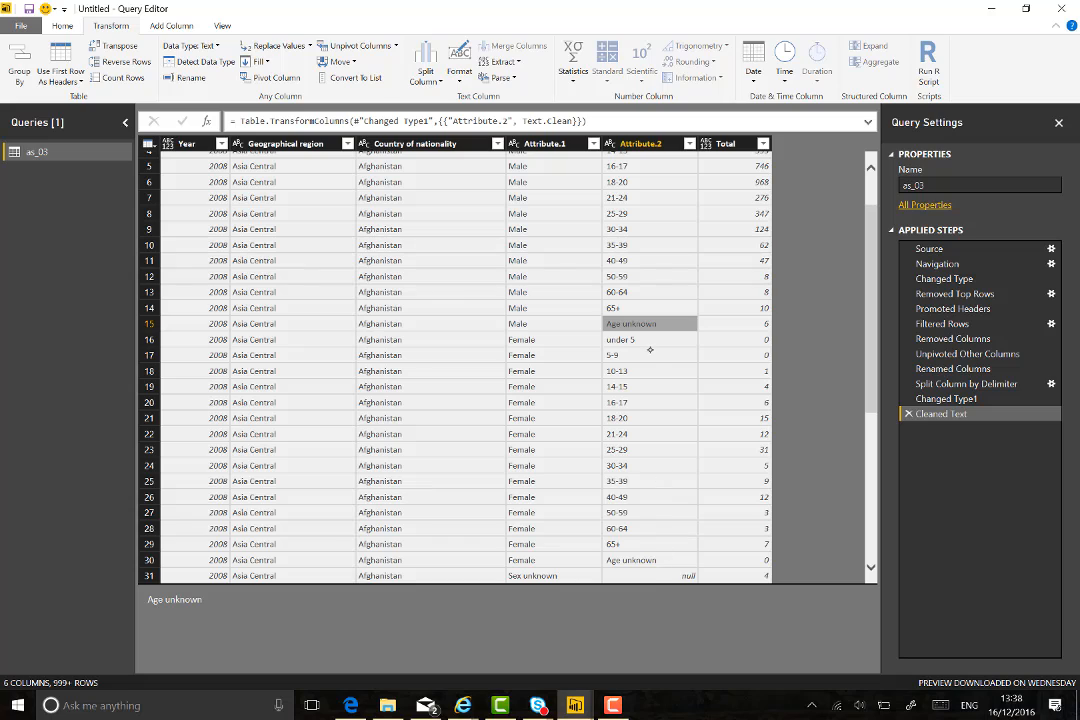
pyautogui.moveTo(205, 599); pyautogui.dragTo(125, 608)
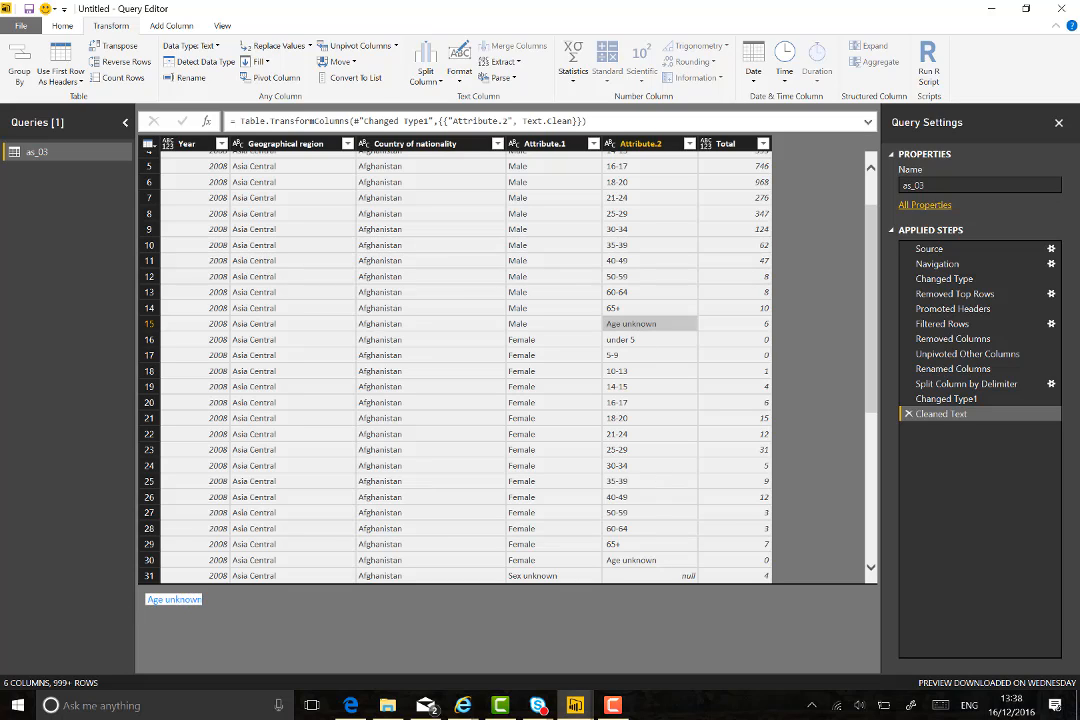
pyautogui.click(685, 575)
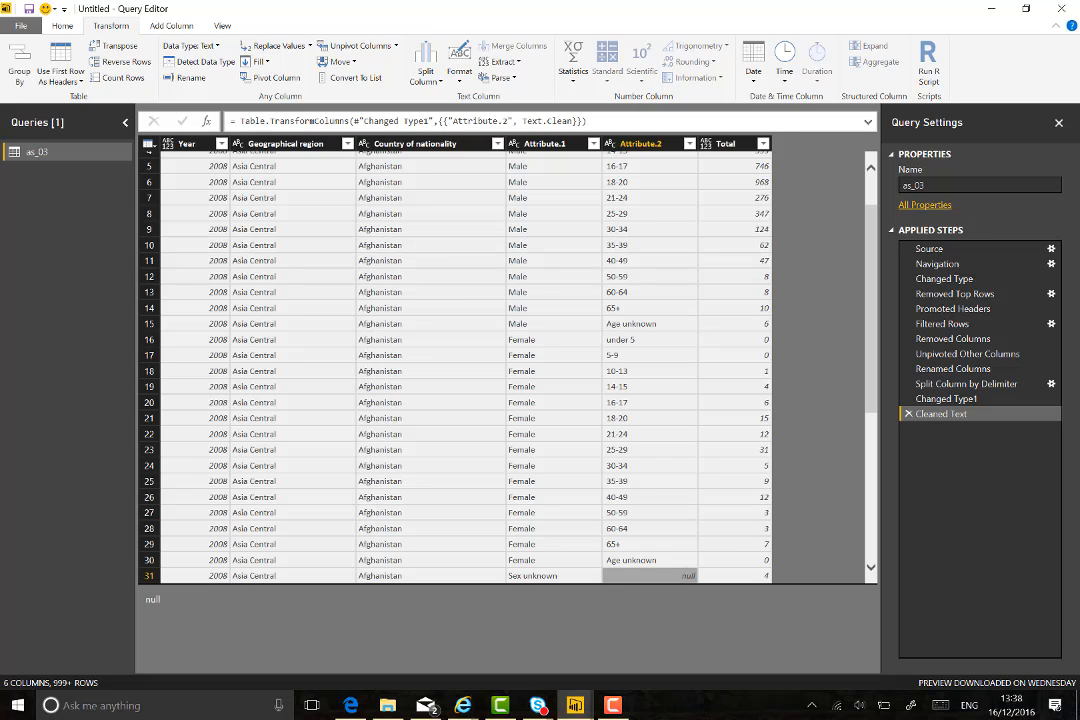
pyautogui.rightClick(685, 575)
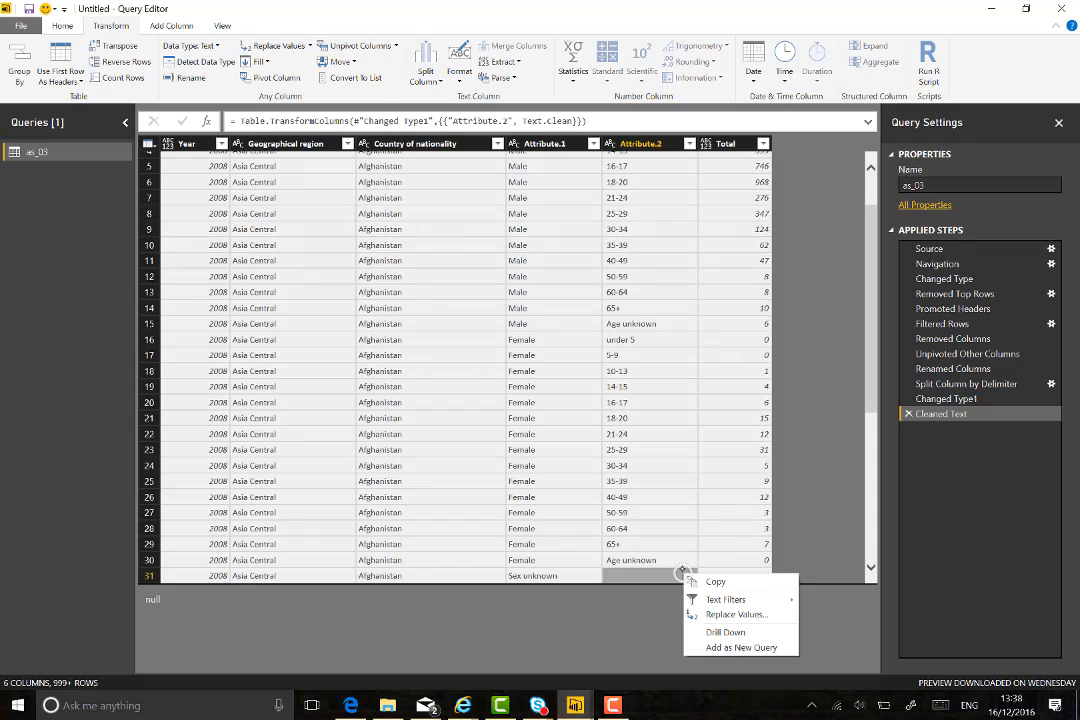
pyautogui.click(748, 614)
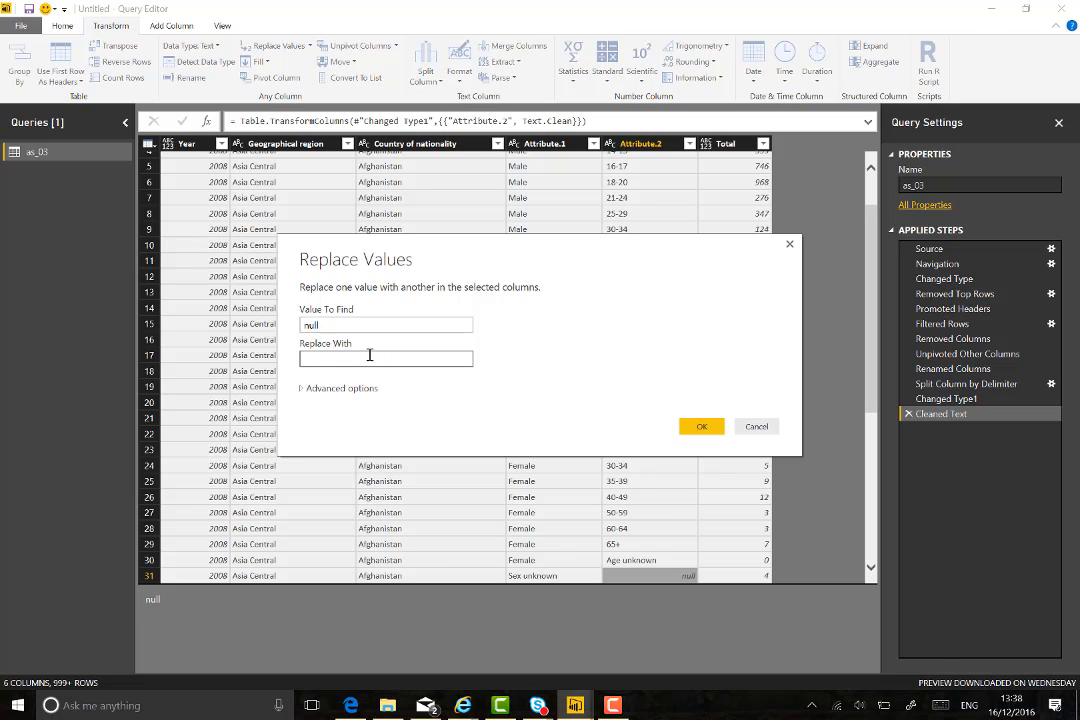
pyautogui.write('Age unknown')
pyautogui.press('Return')
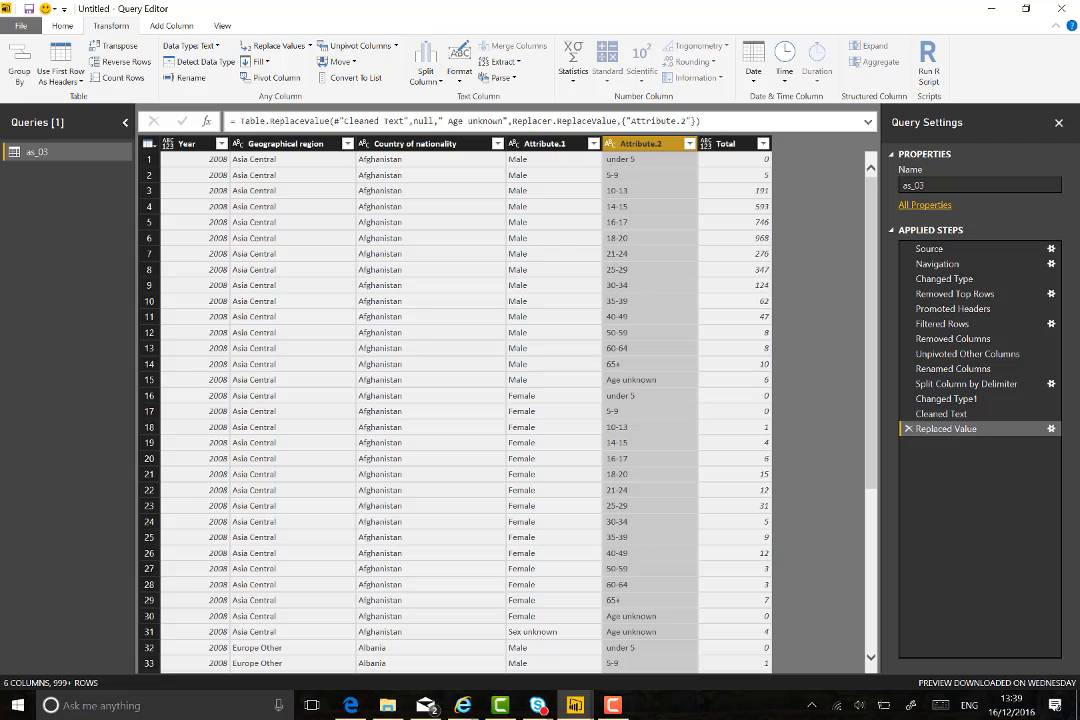
# Check the complete lists of distinct values in the Attribute.2 and Attribute.1 columns without filtering either one
pyautogui.click(690, 144)
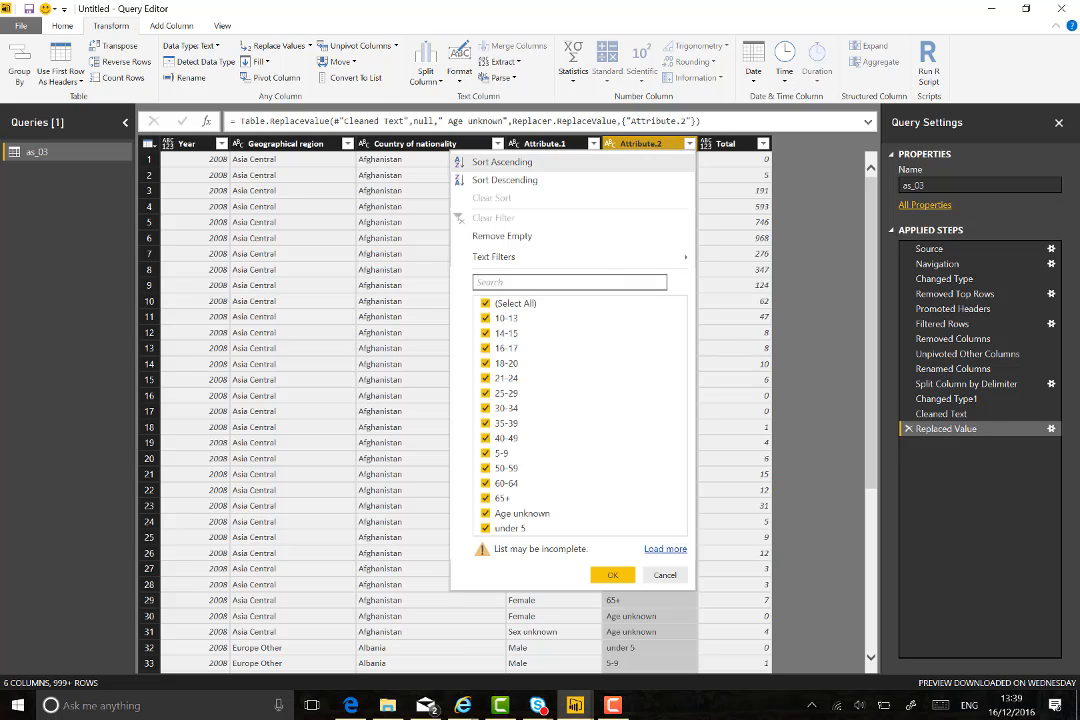
pyautogui.click(640, 545)
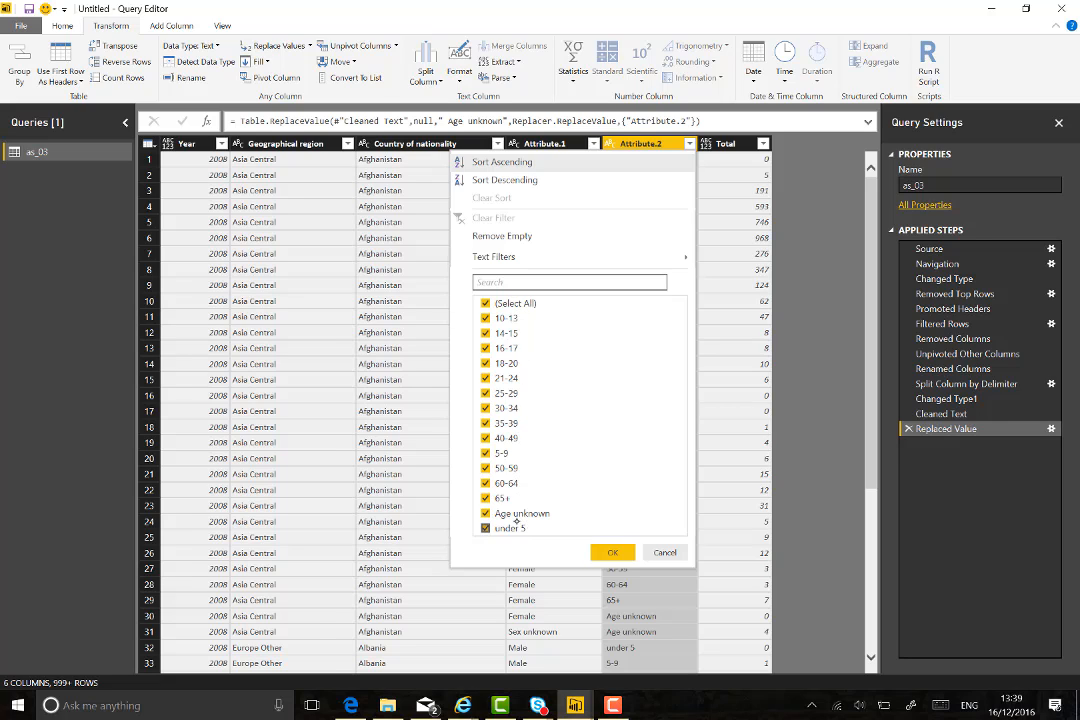
pyautogui.click(663, 552)
pyautogui.click(594, 144)
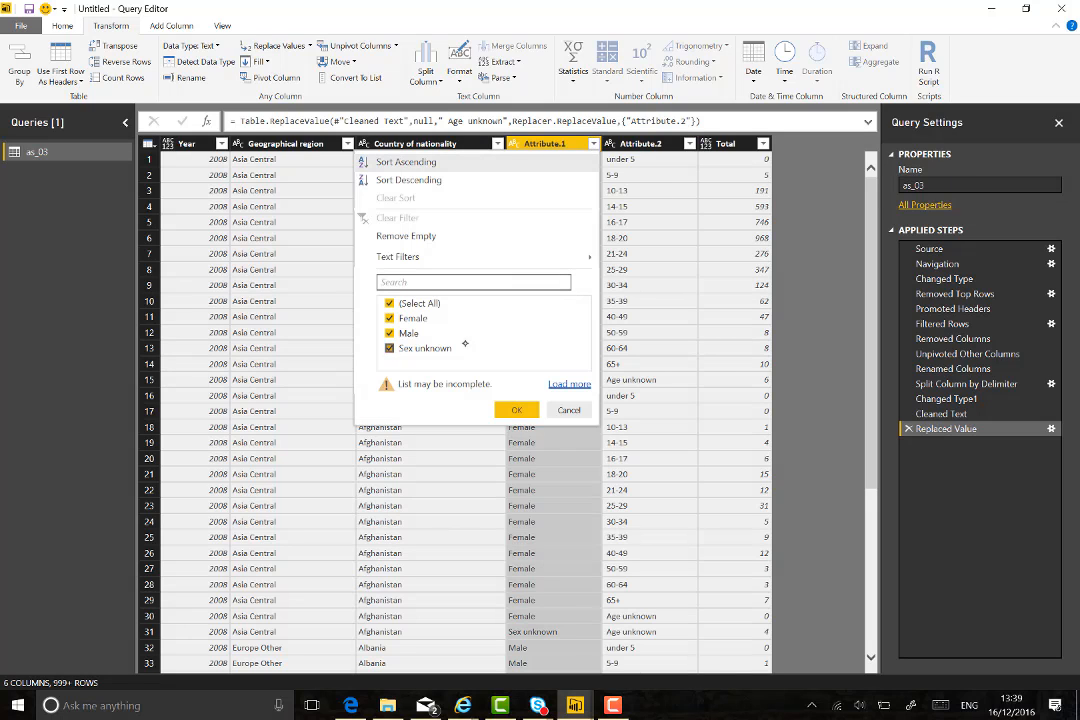
pyautogui.click(567, 381)
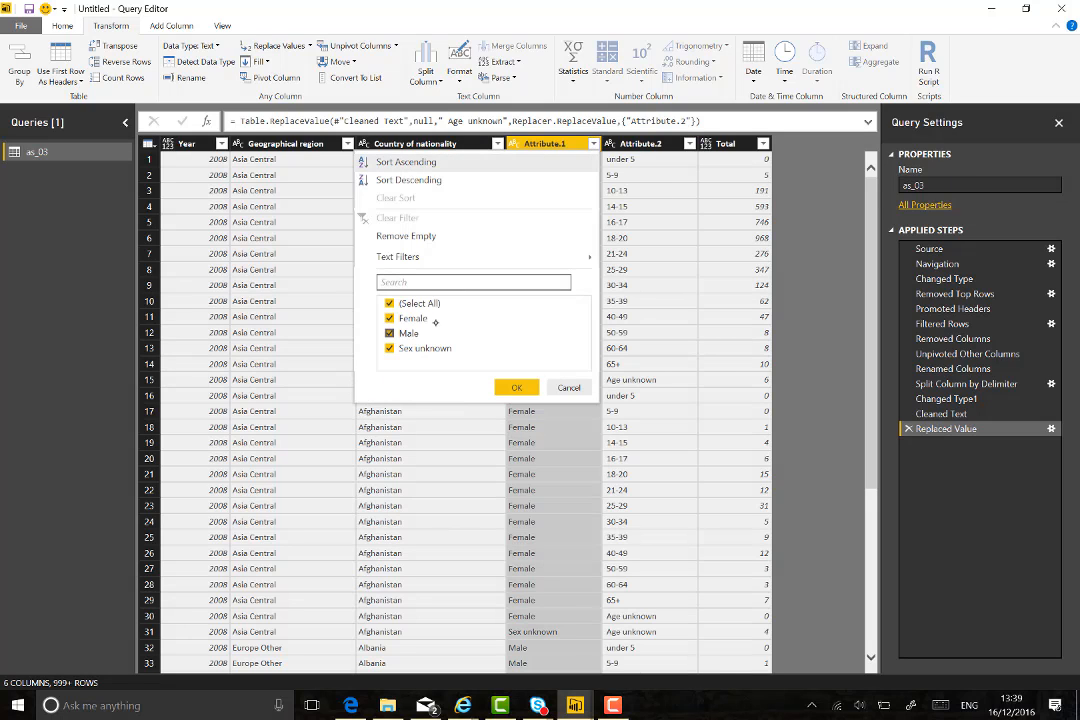
pyautogui.click(569, 388)
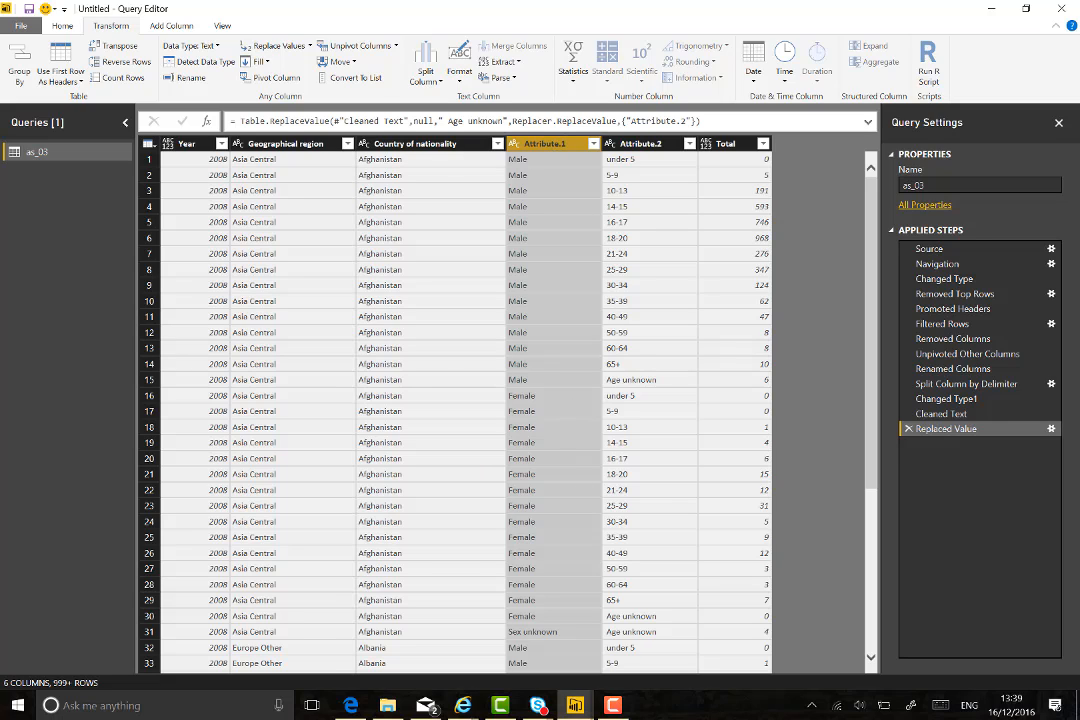
# Rename the Attribute.1 column to "Gender" and the Attribute.2 column to "Age Range"
pyautogui.doubleClick(549, 144)
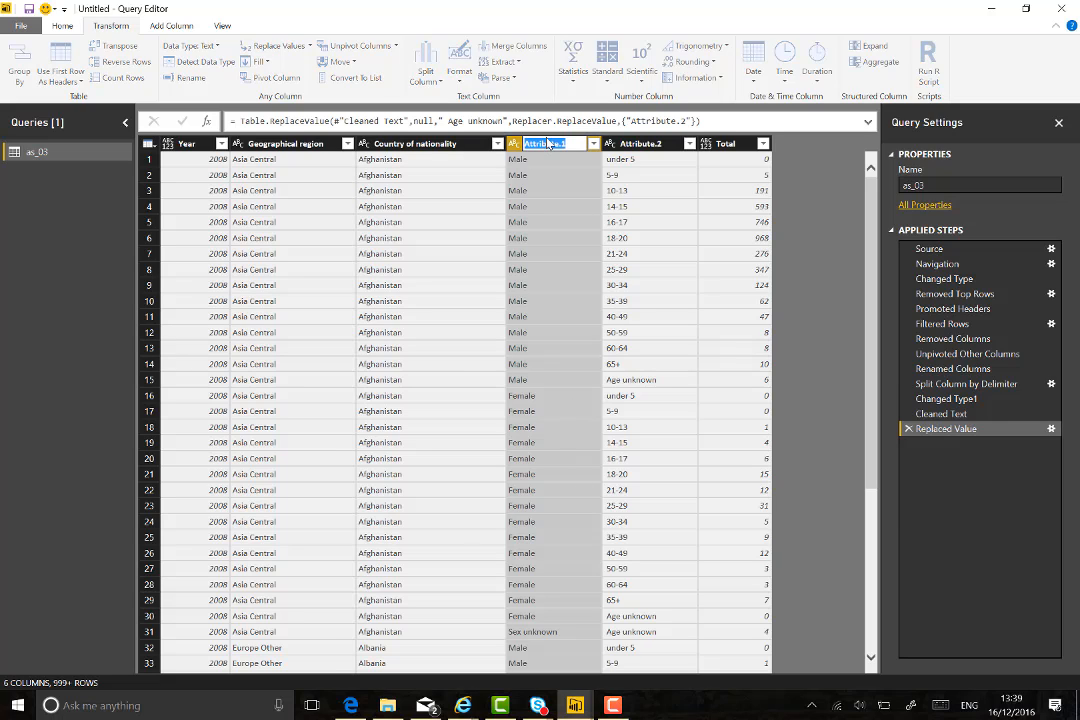
pyautogui.write('Gender')
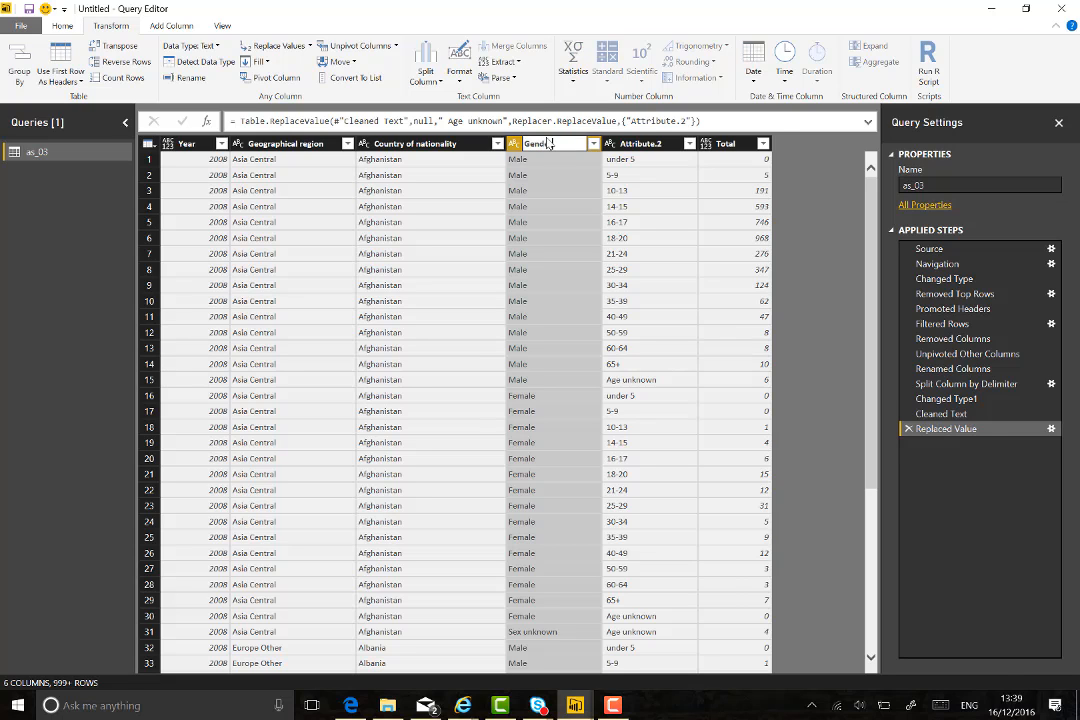
pyautogui.press('Return')
pyautogui.doubleClick(630, 144)
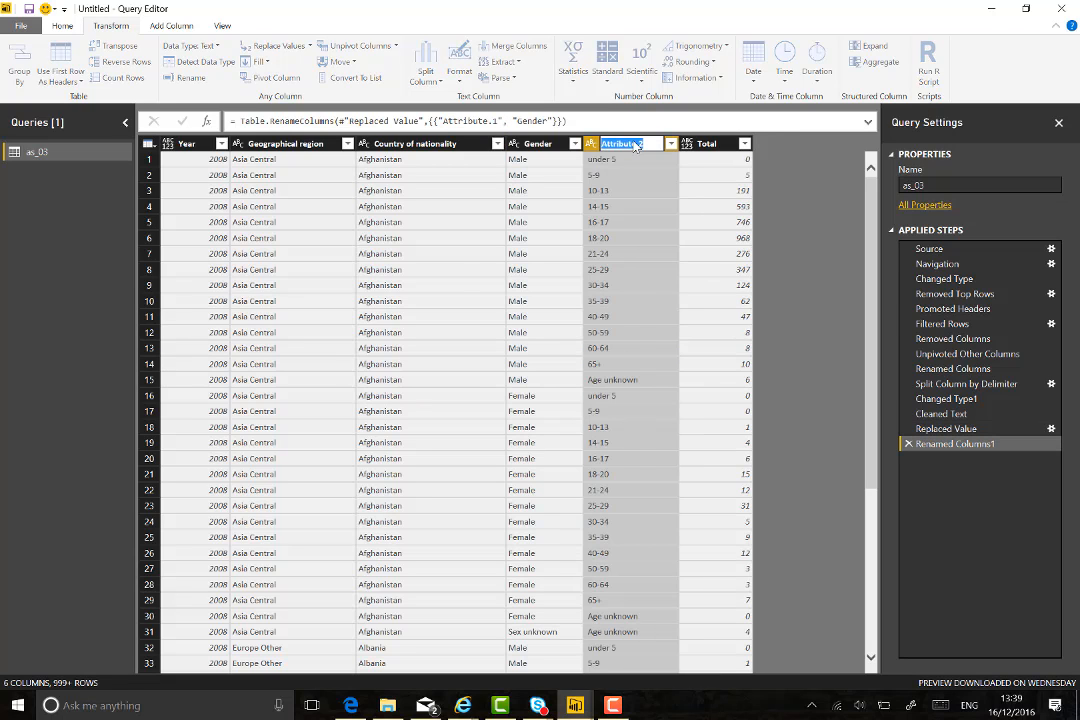
pyautogui.write('Age Range')
pyautogui.press('Return')
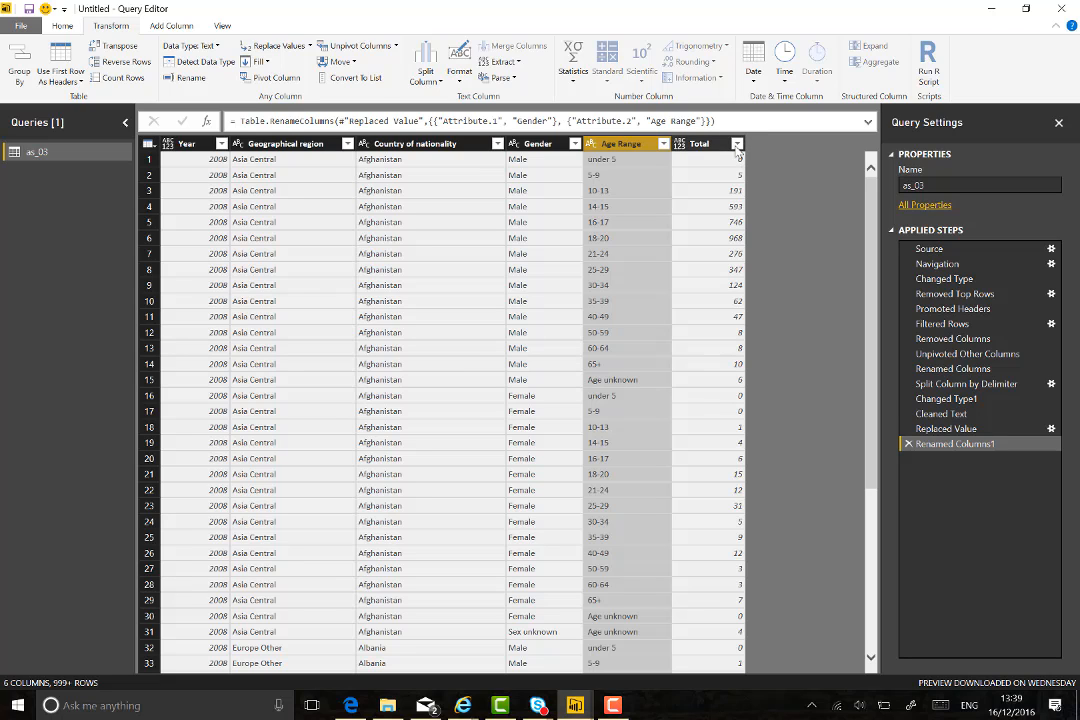
# Filter out the rows whose Total is "z" and set the Total column's data type to Whole Number
pyautogui.click(737, 146)
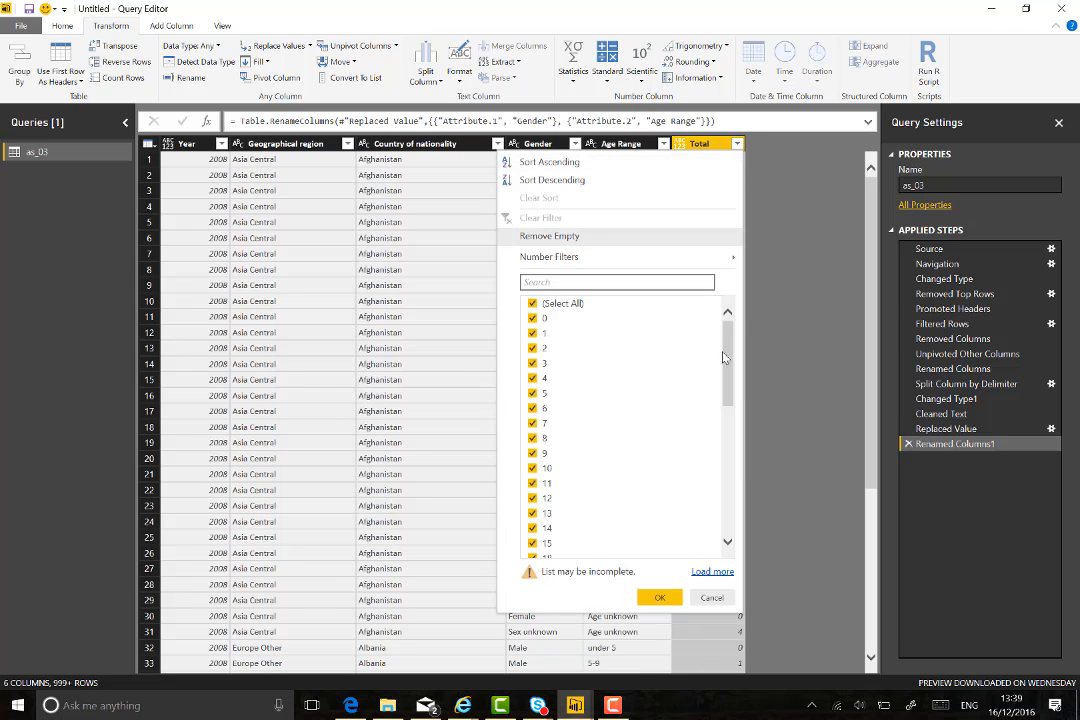
pyautogui.click(713, 571)
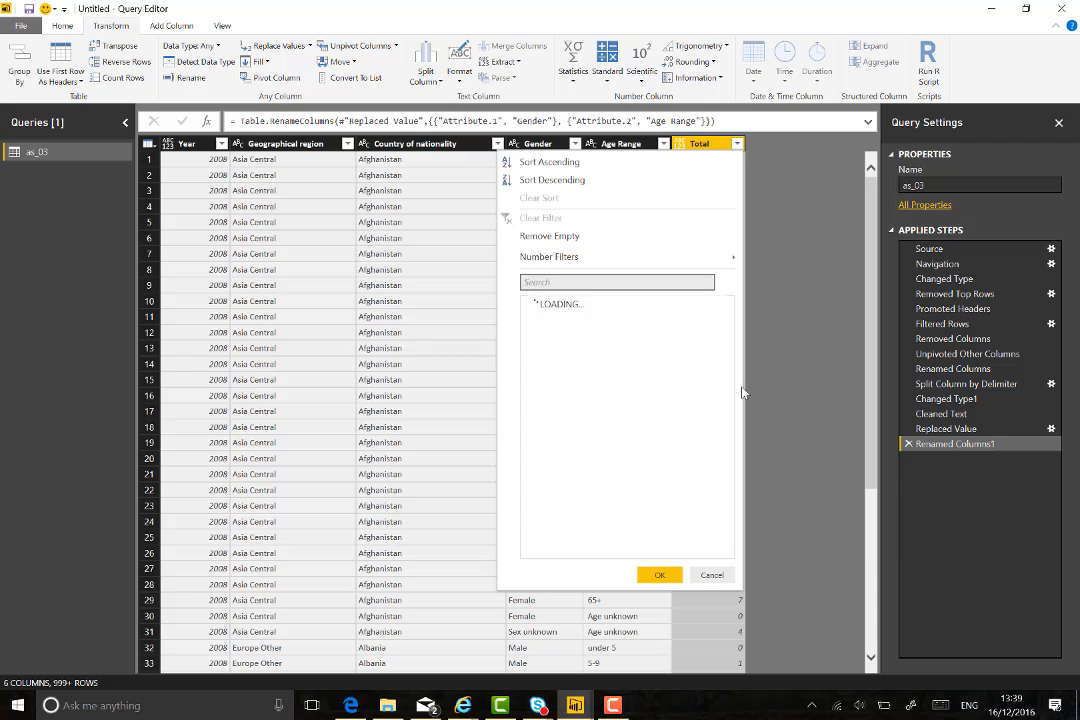
pyautogui.moveTo(722, 328); pyautogui.dragTo(730, 548)
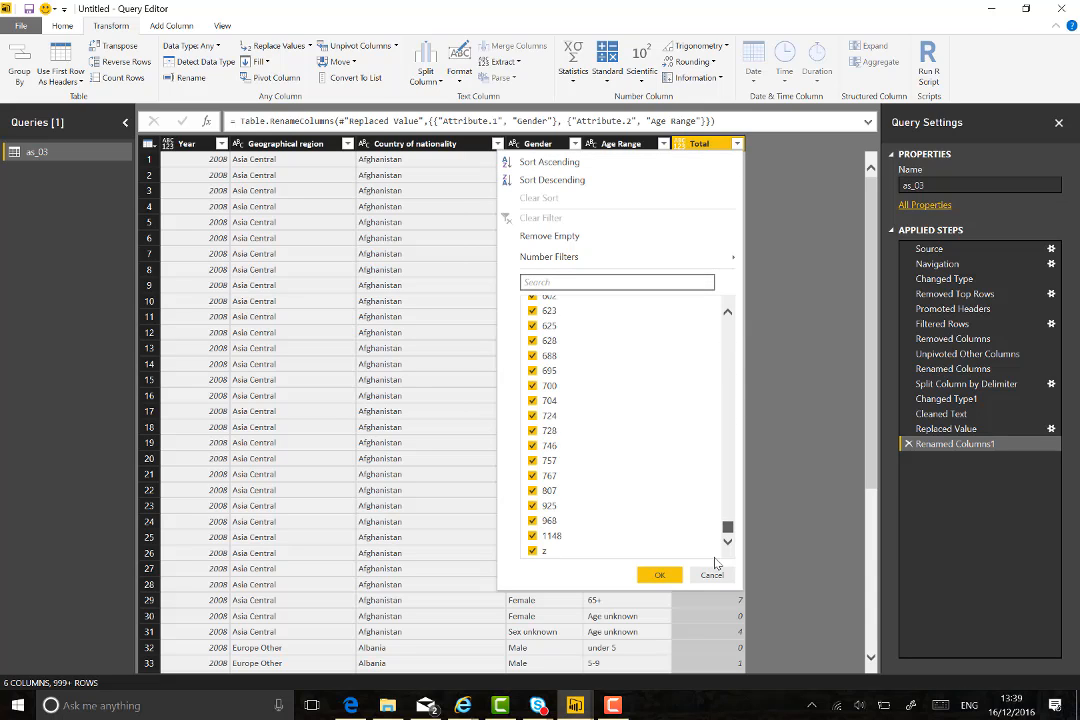
pyautogui.click(533, 551)
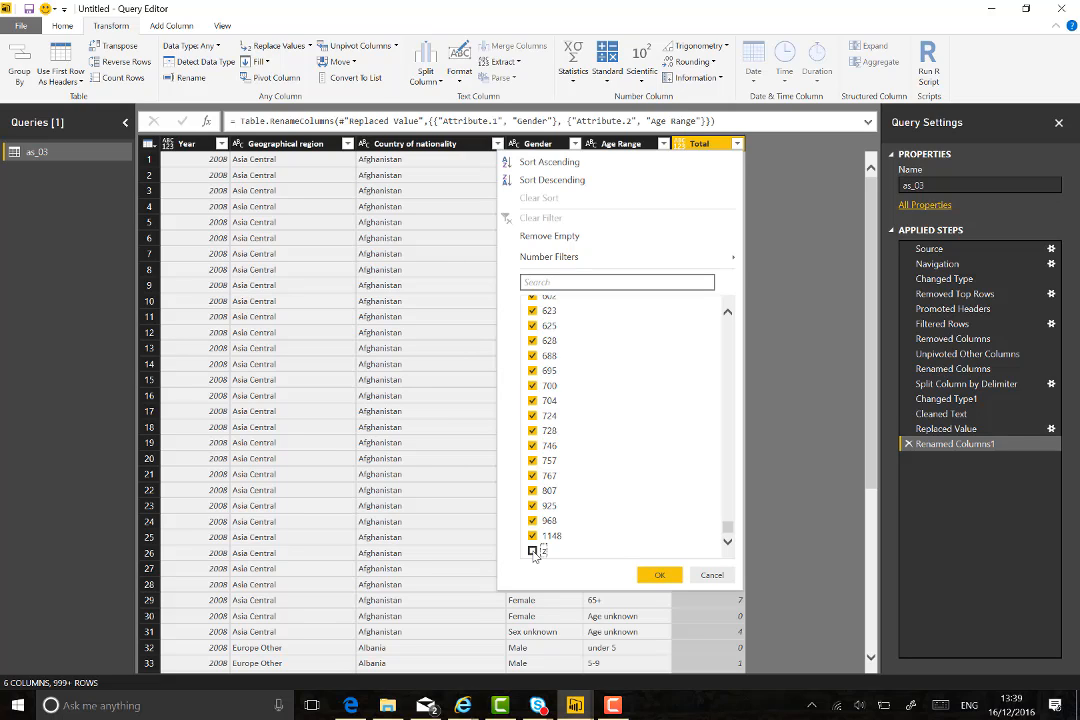
pyautogui.click(660, 576)
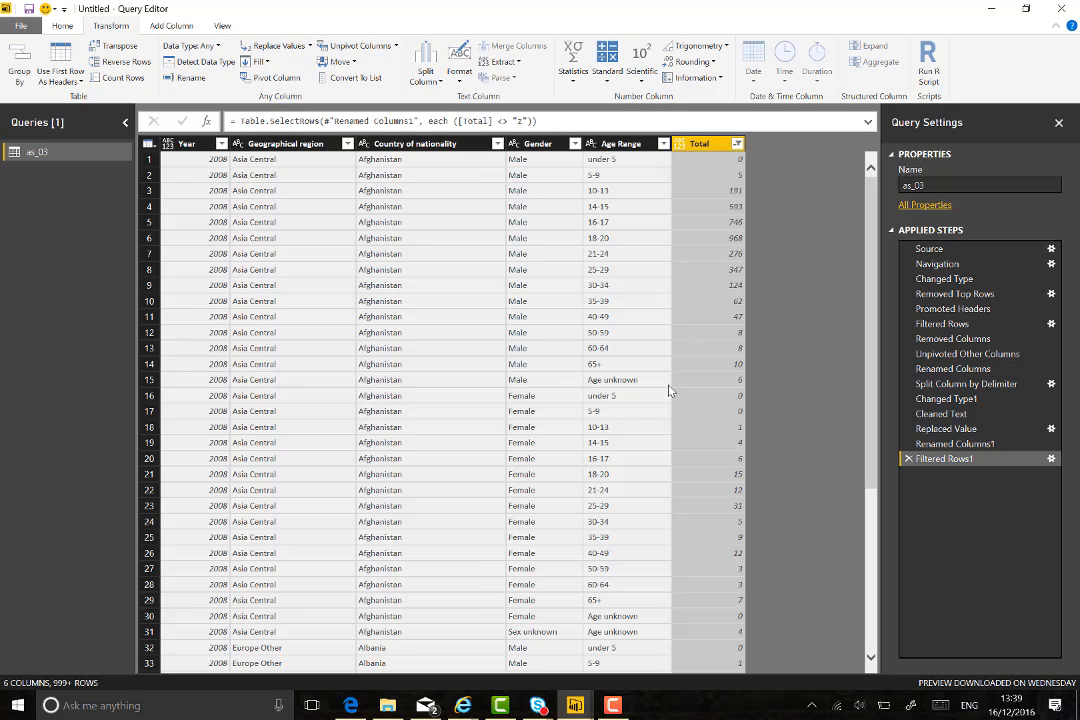
pyautogui.click(680, 145)
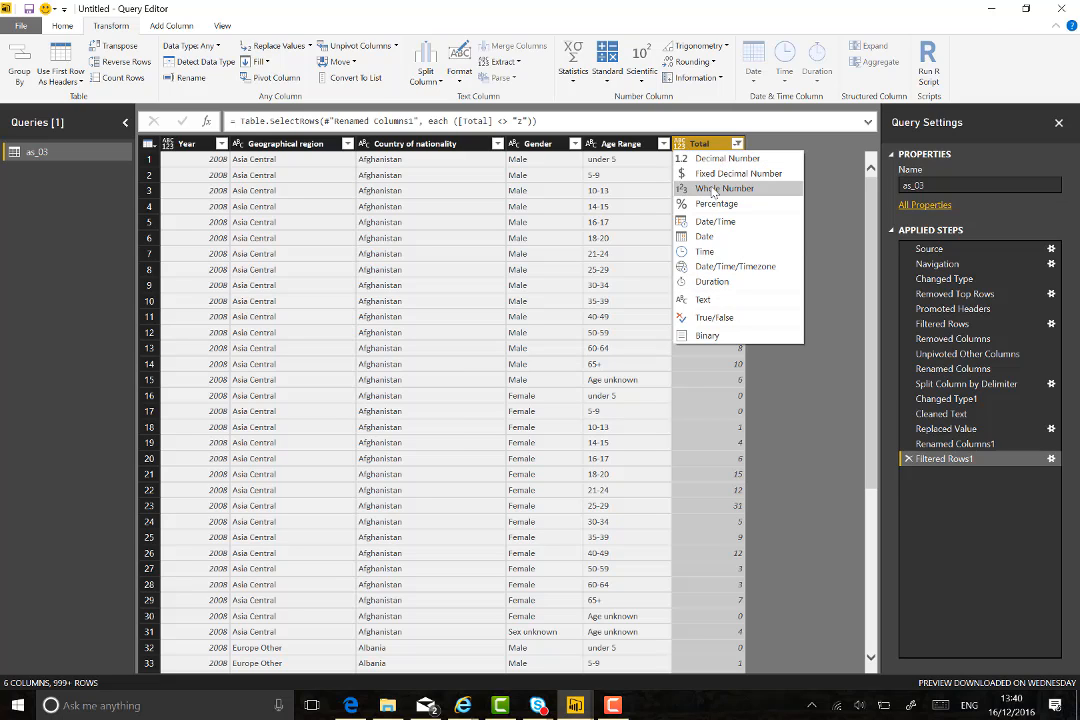
pyautogui.click(720, 188)
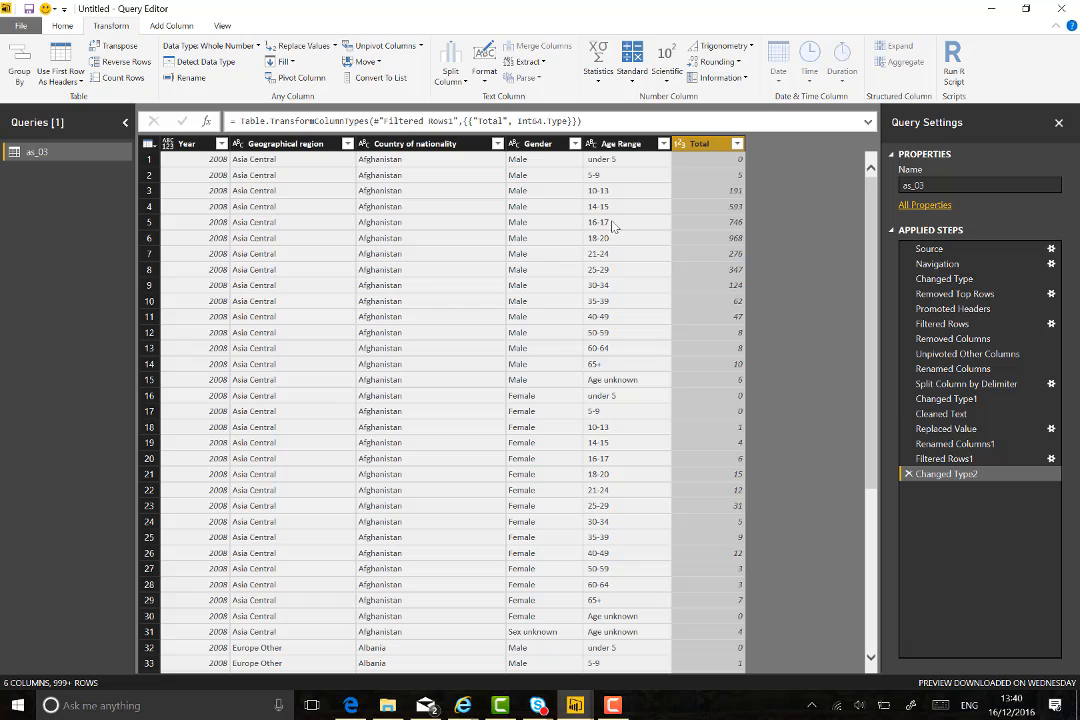
# Change the data type of the Year column to Text
pyautogui.click(194, 146)
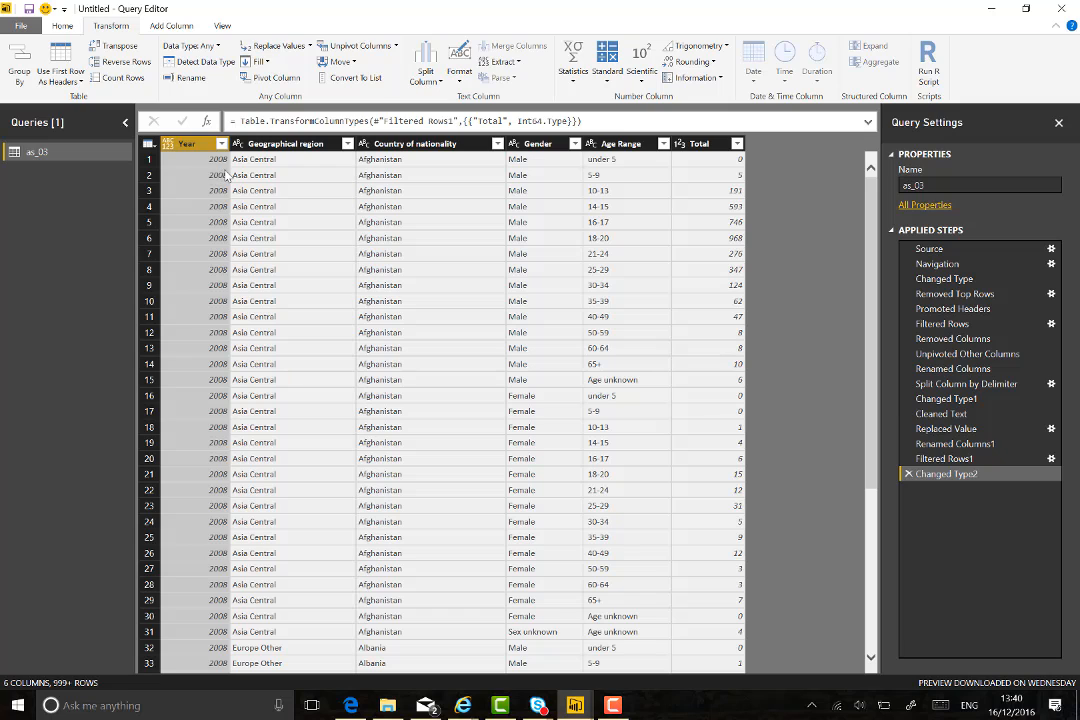
pyautogui.click(245, 348)
pyautogui.click(182, 146)
pyautogui.click(155, 27)
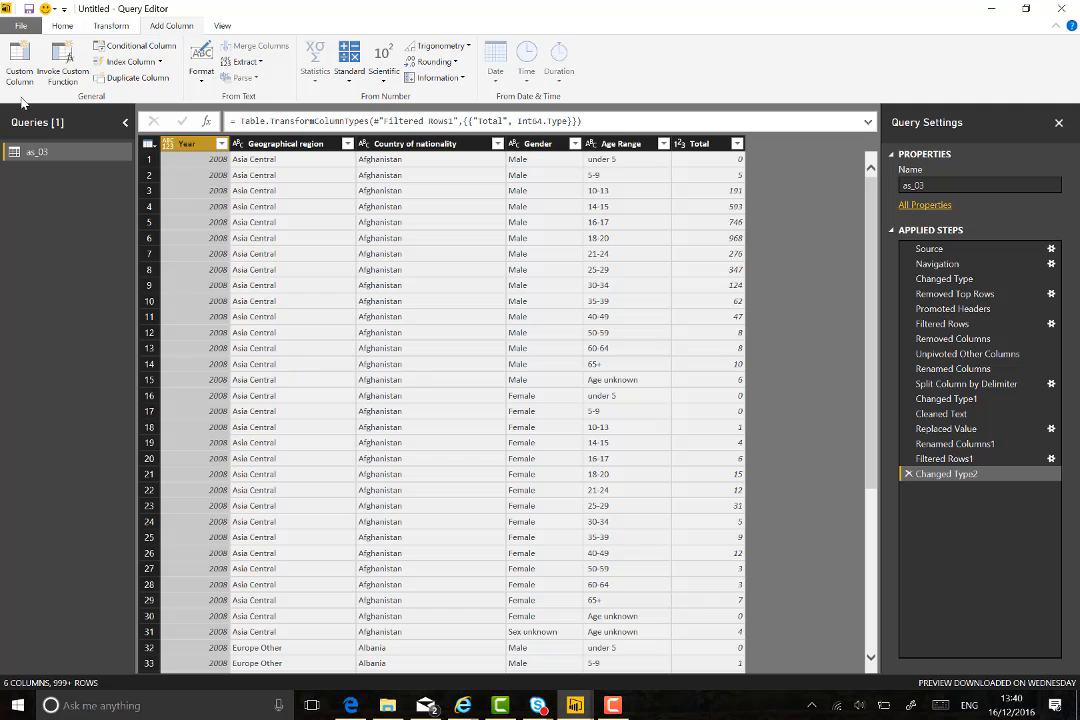
pyautogui.click(168, 144)
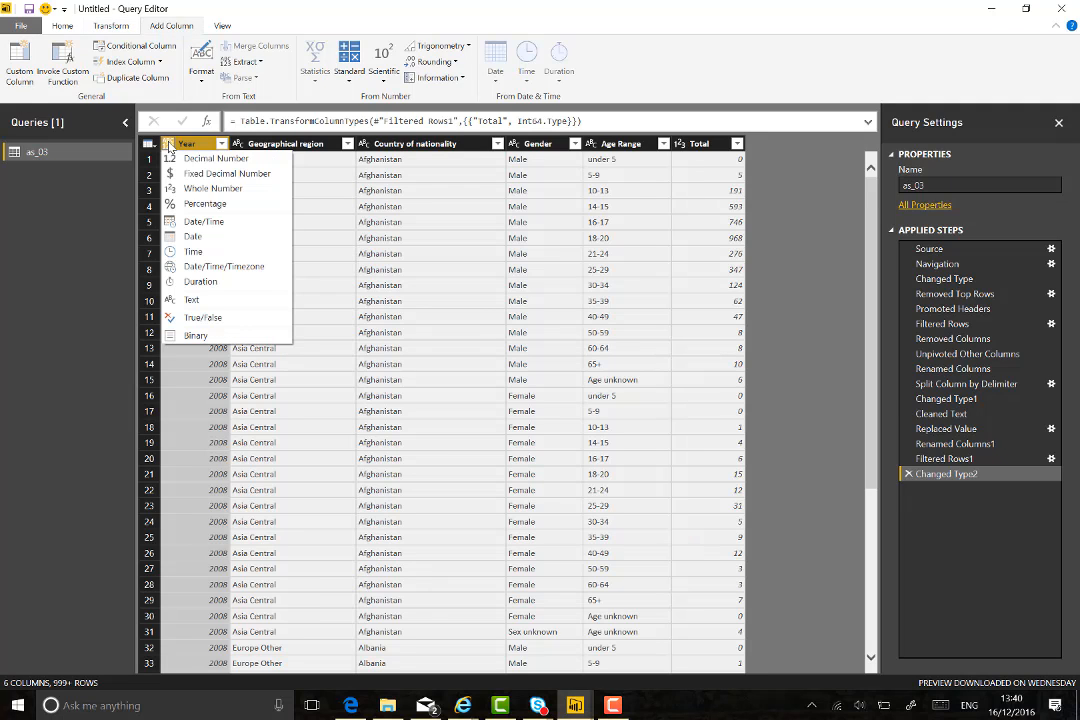
pyautogui.click(190, 300)
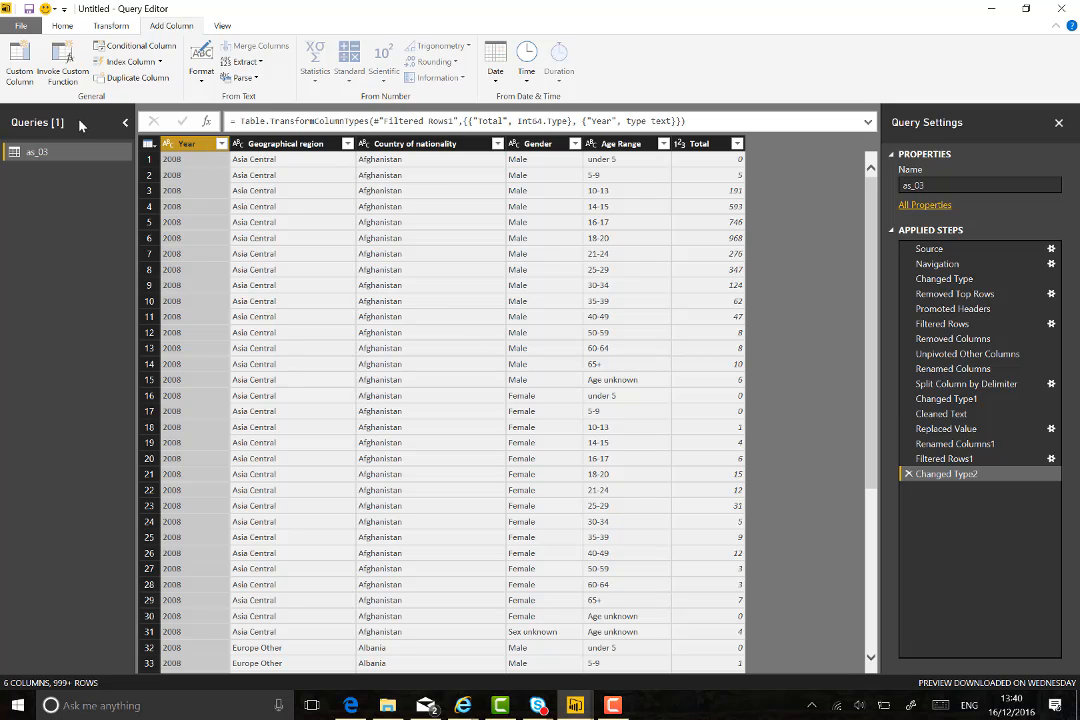
# Add a custom column named "Date" with the formula "01/01/" & [Year]
pyautogui.click(20, 72)
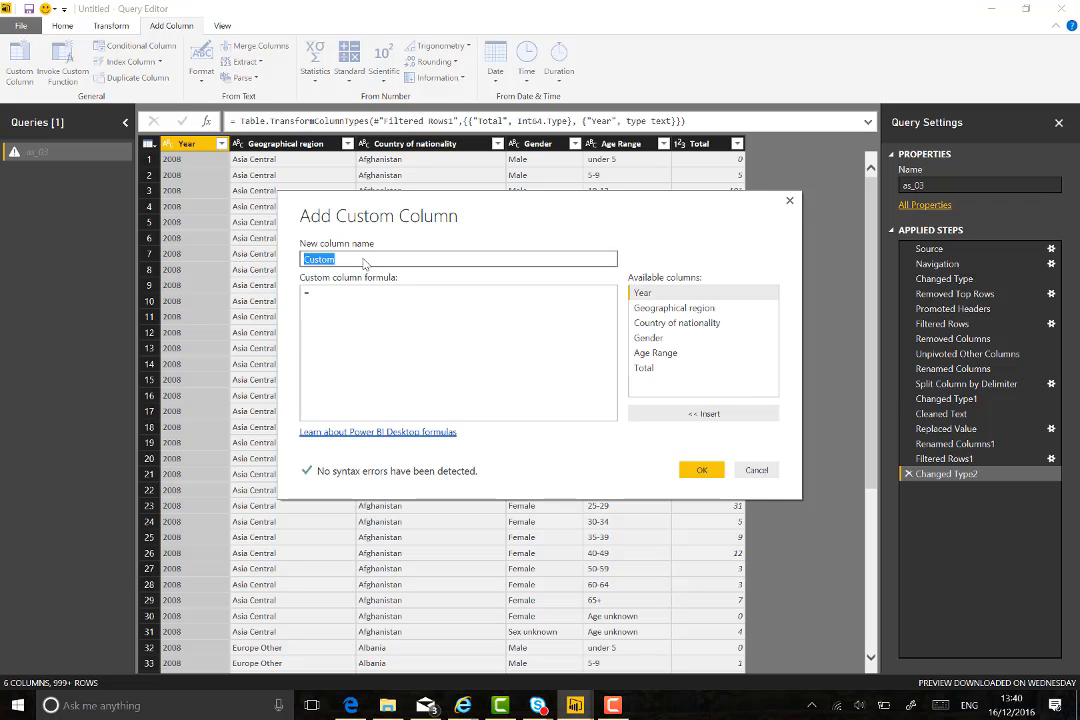
pyautogui.write('Data')
pyautogui.press('BackSpace')
pyautogui.write('e')
pyautogui.click(355, 299)
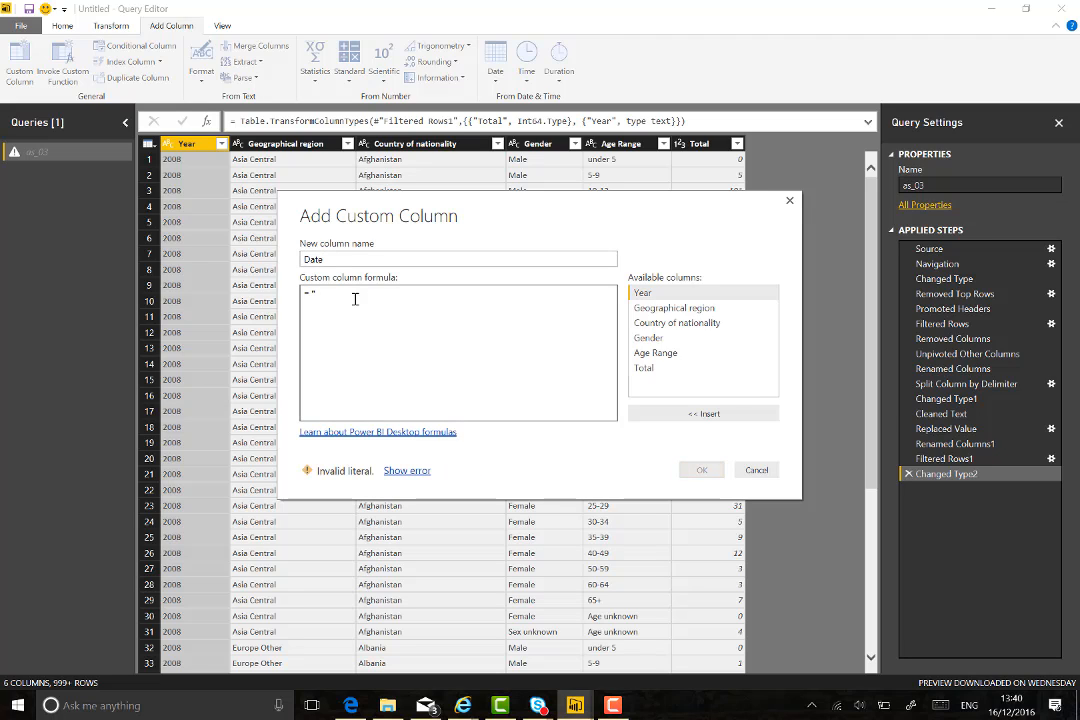
pyautogui.write('"01')
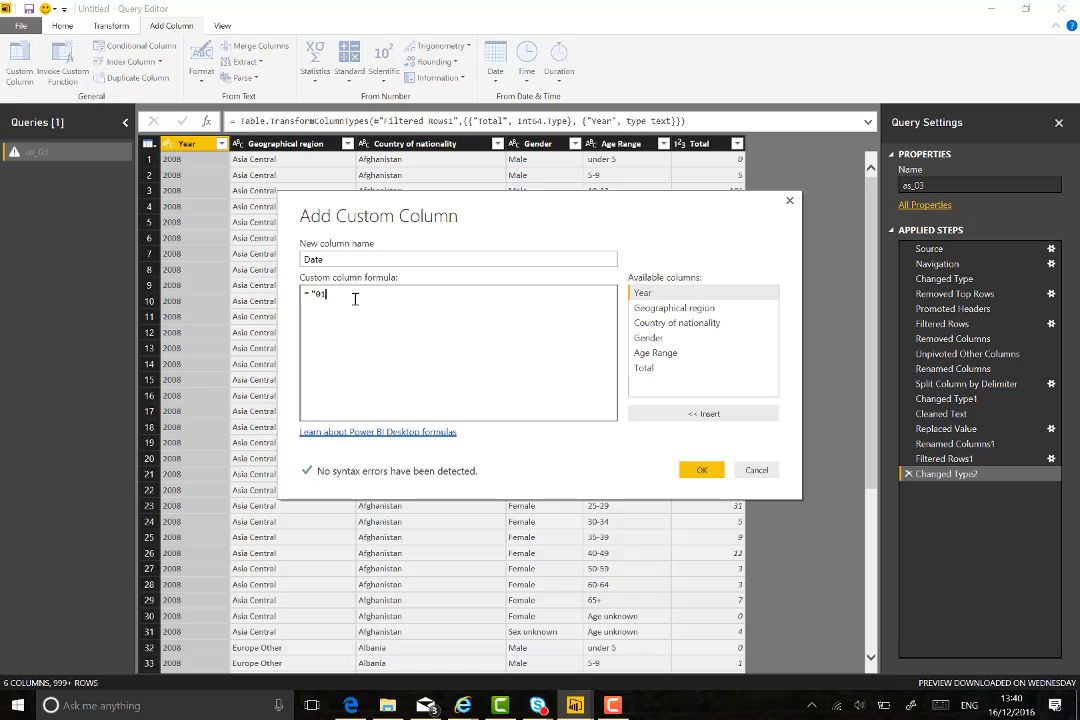
pyautogui.write('/01/" &')
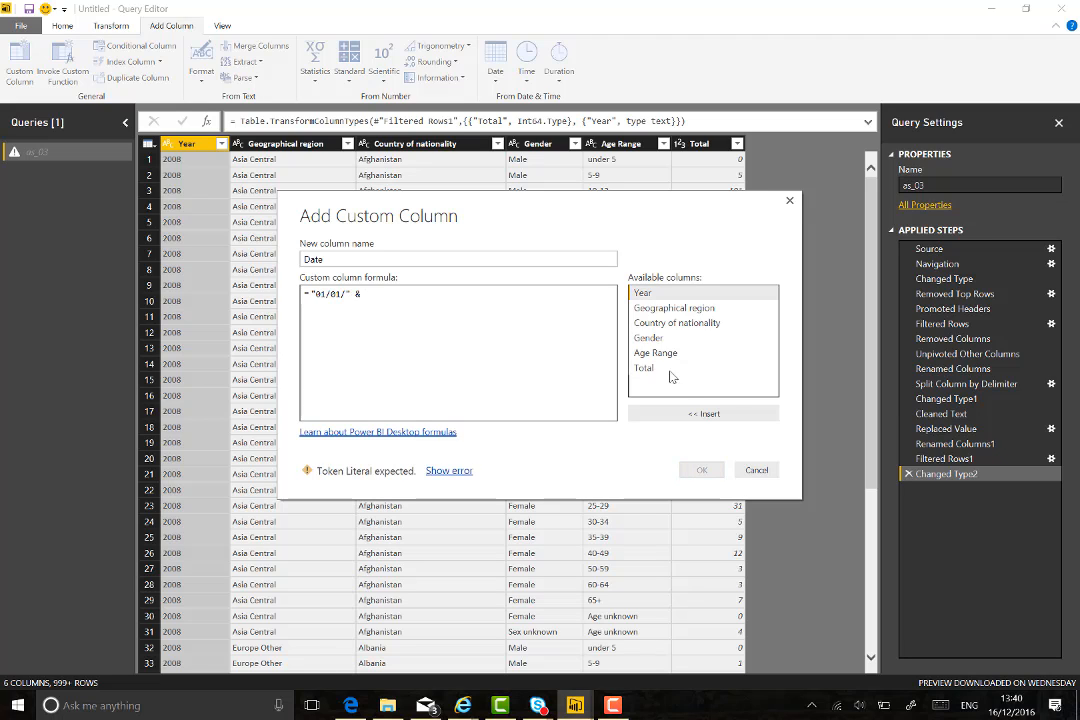
pyautogui.click(645, 294)
pyautogui.doubleClick(650, 294)
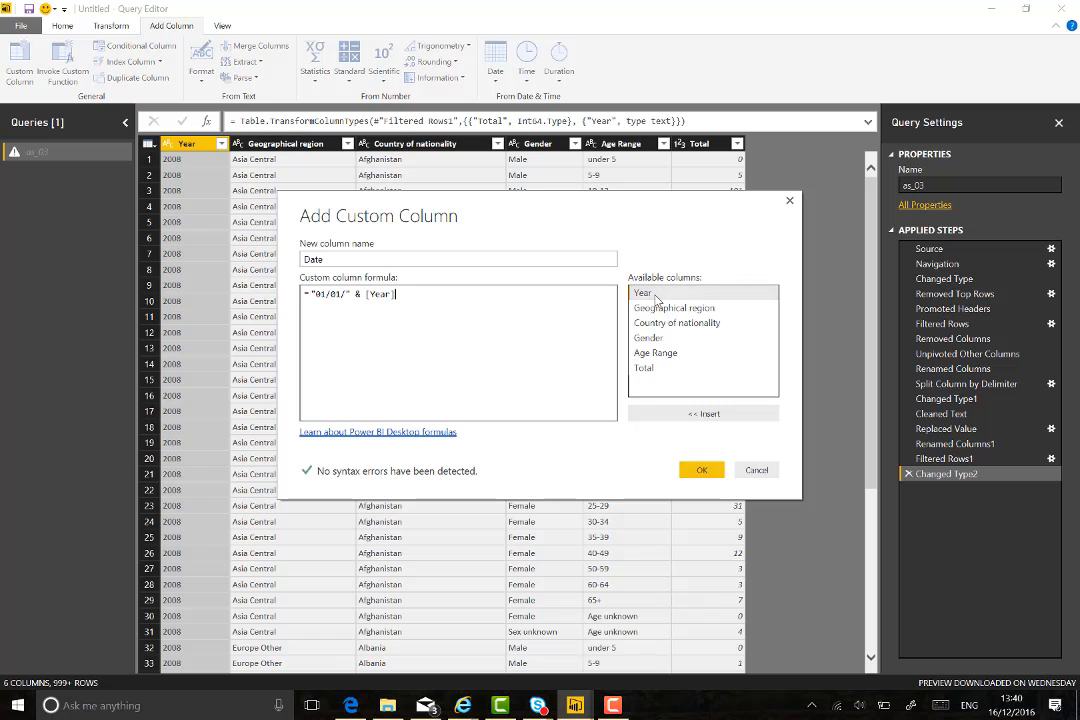
pyautogui.click(701, 469)
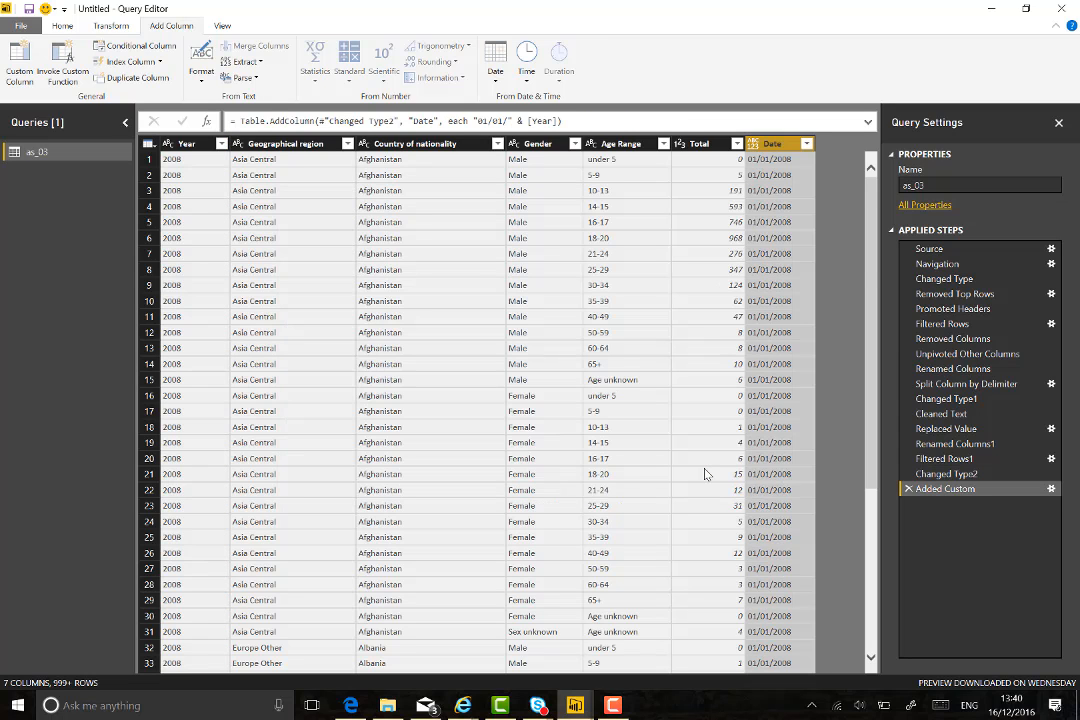
# Change the data type of the new Date column to Date
pyautogui.click(757, 148)
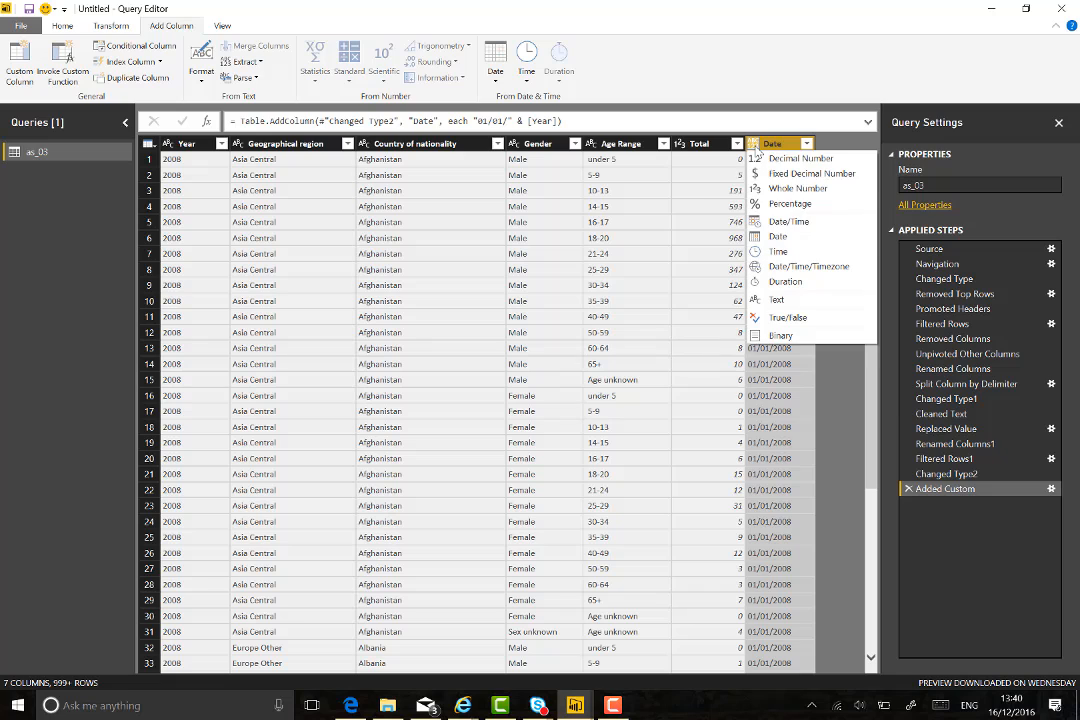
pyautogui.click(777, 238)
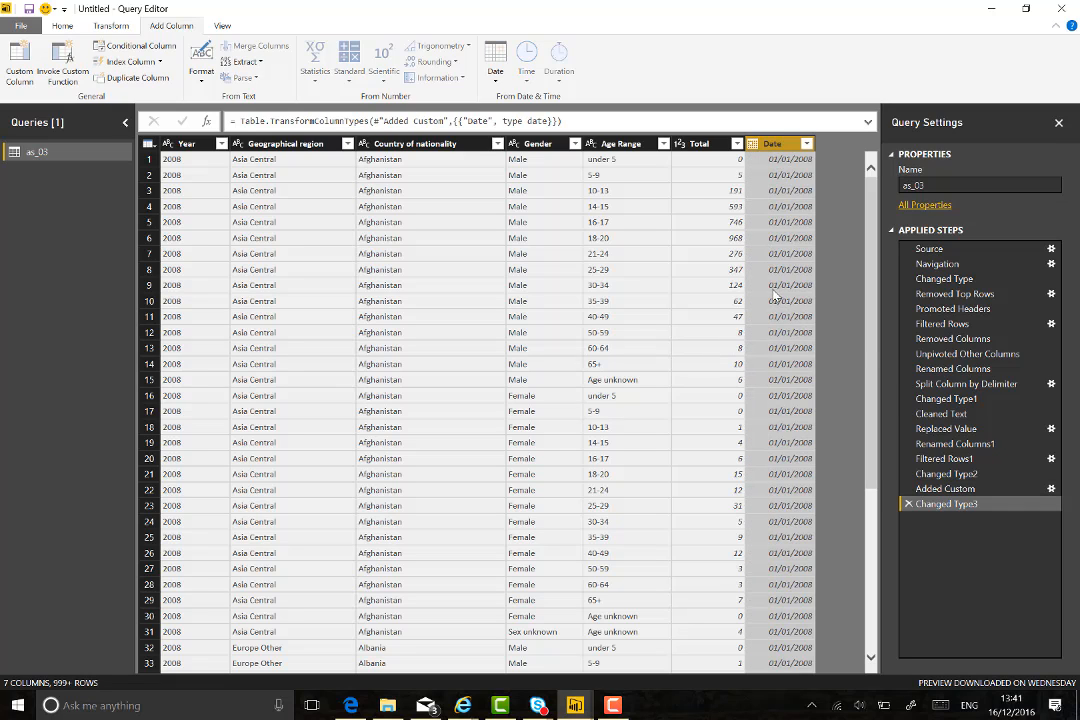
pyautogui.moveTo(870, 205); pyautogui.dragTo(860, 168)
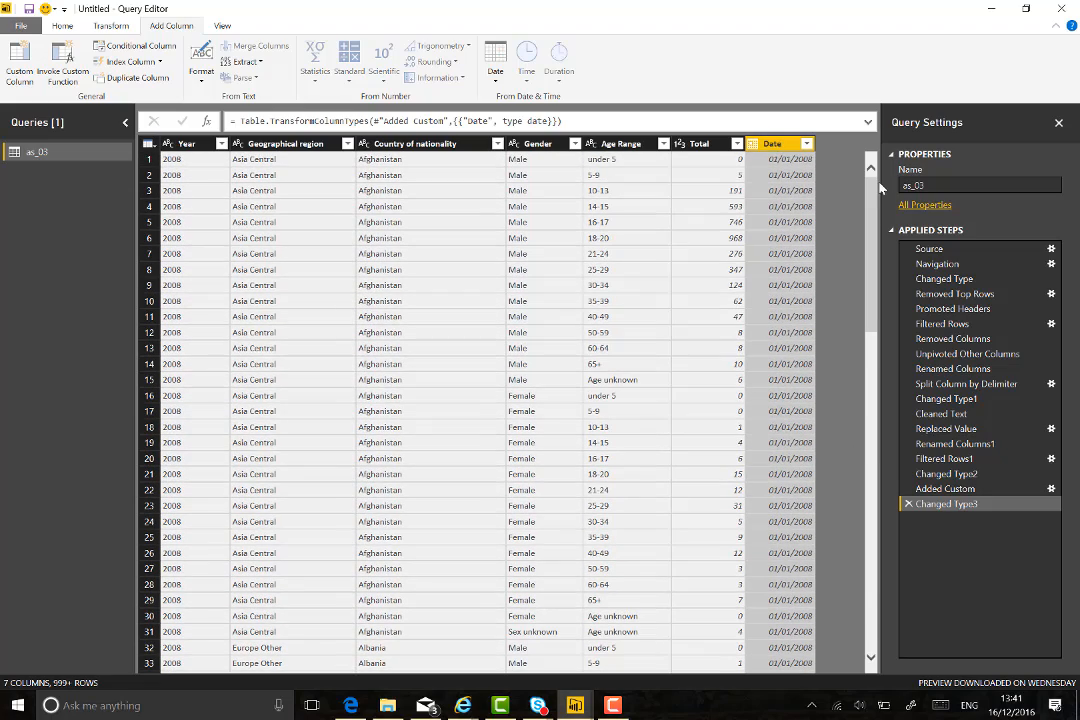
# Rename the query as "Asylum Data" and apply the query changes to load it into the report
pyautogui.click(188, 146)
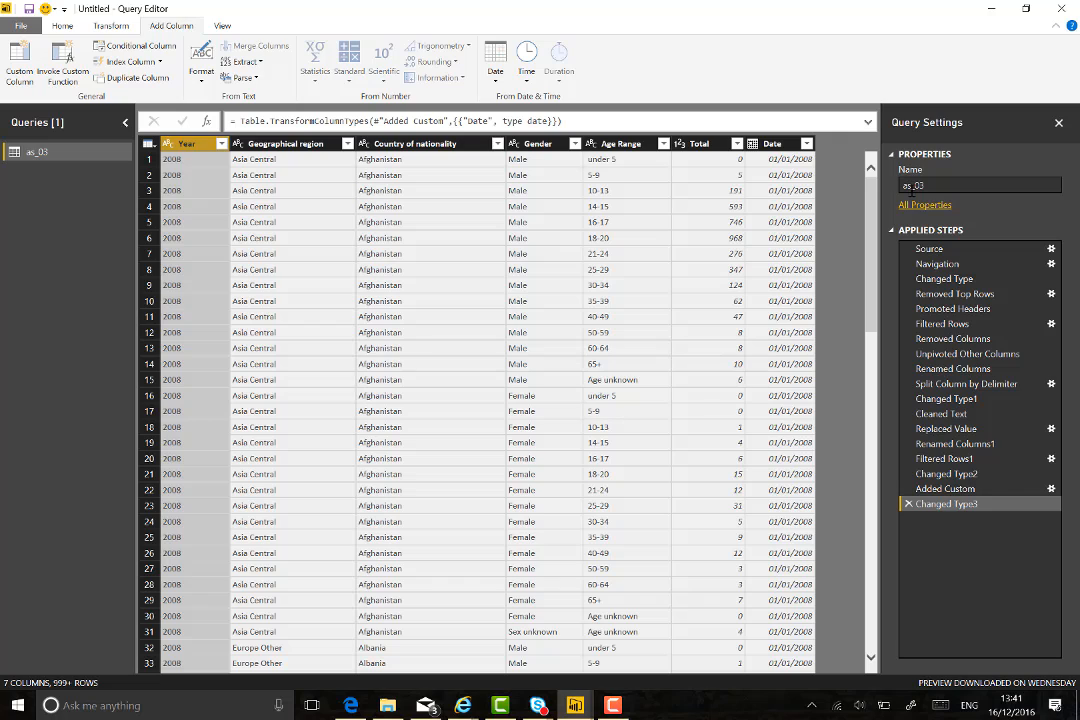
pyautogui.moveTo(949, 185); pyautogui.dragTo(747, 187)
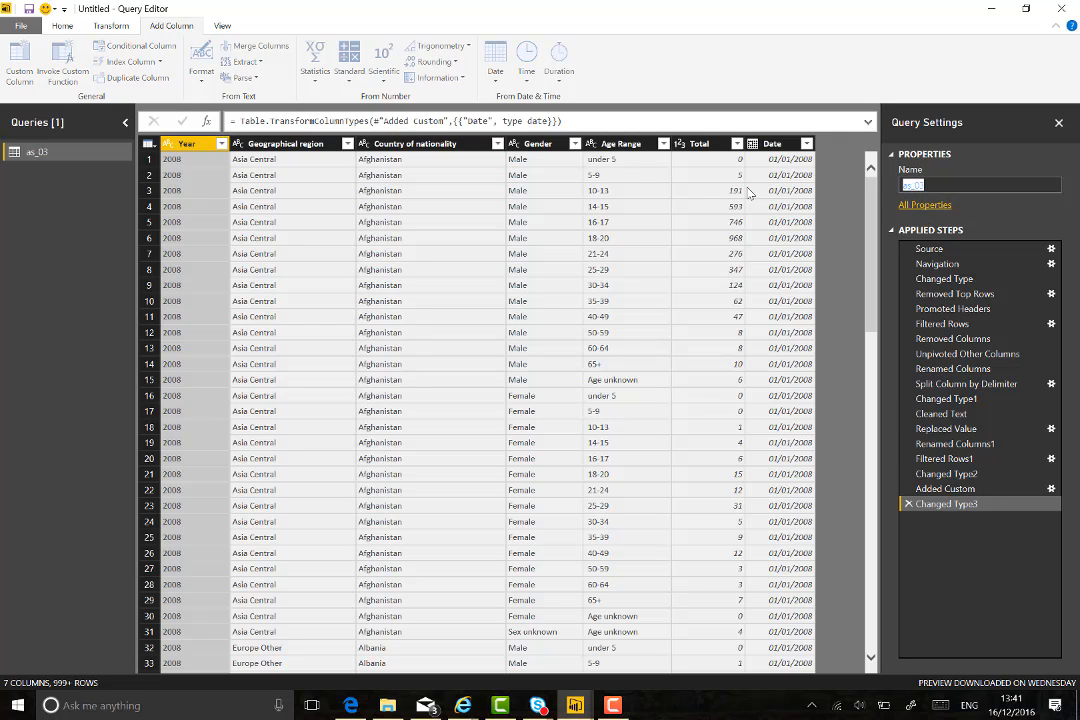
pyautogui.write('Asylum Data')
pyautogui.press('Return')
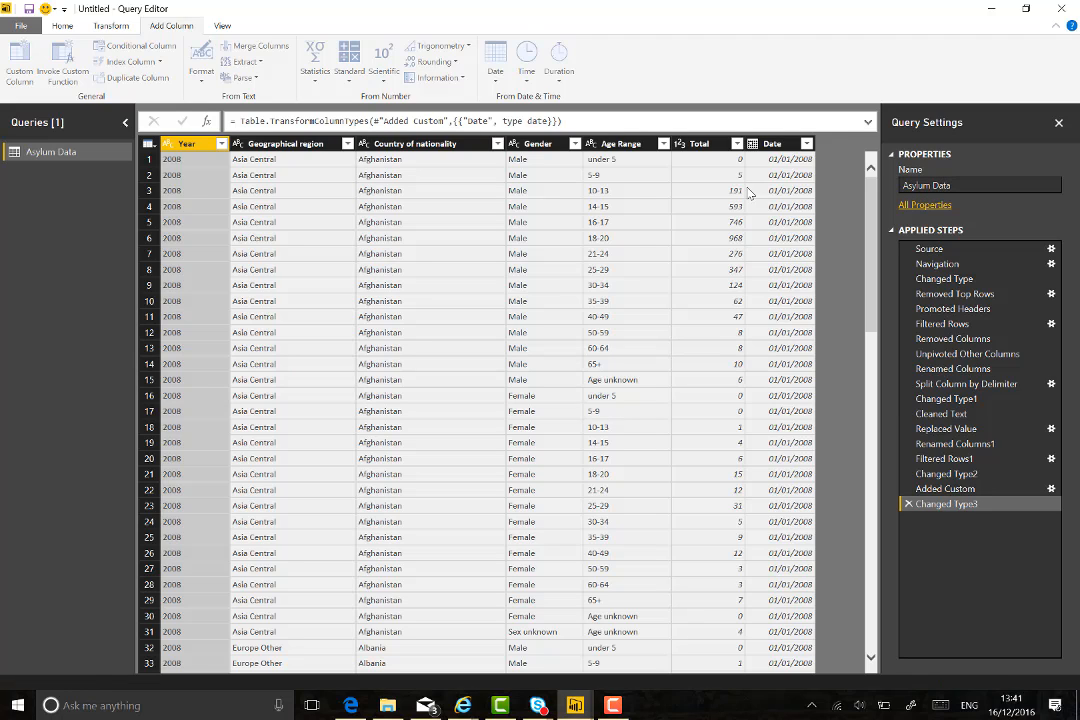
pyautogui.click(62, 26)
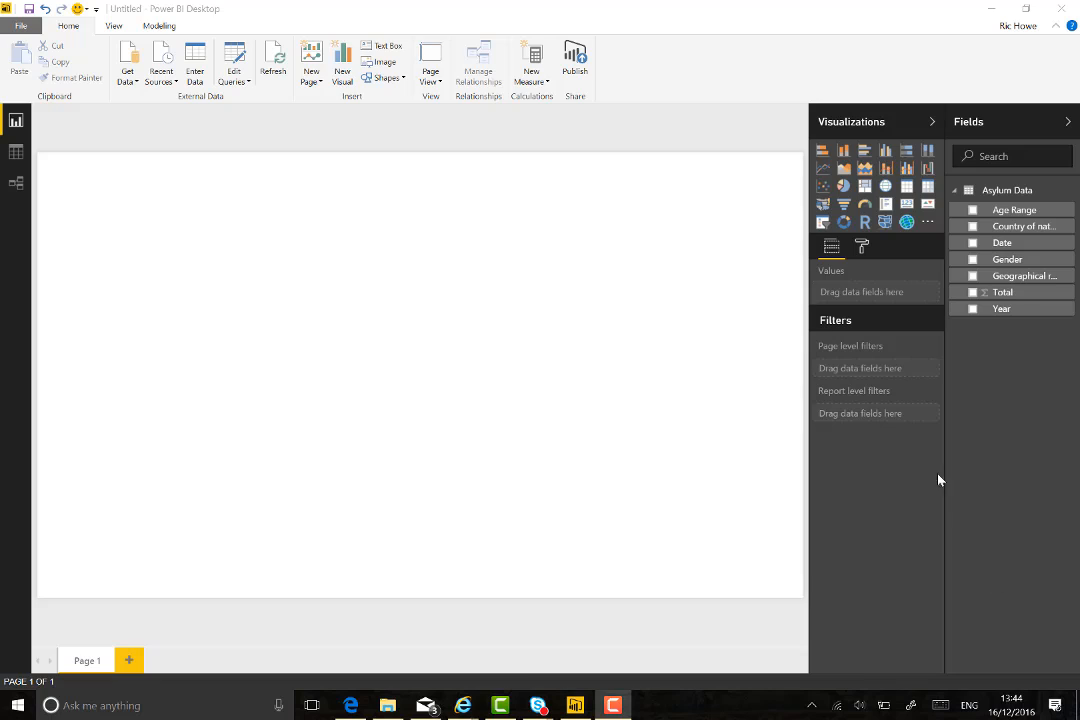
# Create a stacked bar chart on the blank report page showing Total by Gender
pyautogui.click(289, 394)
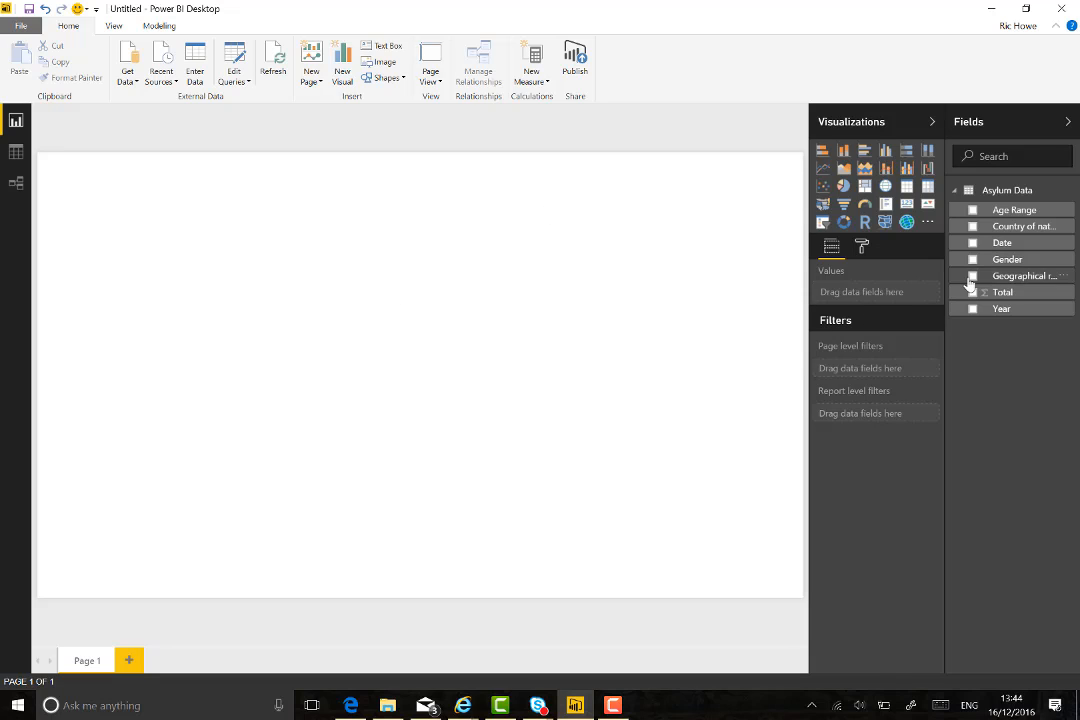
pyautogui.moveTo(1010, 293); pyautogui.dragTo(309, 277)
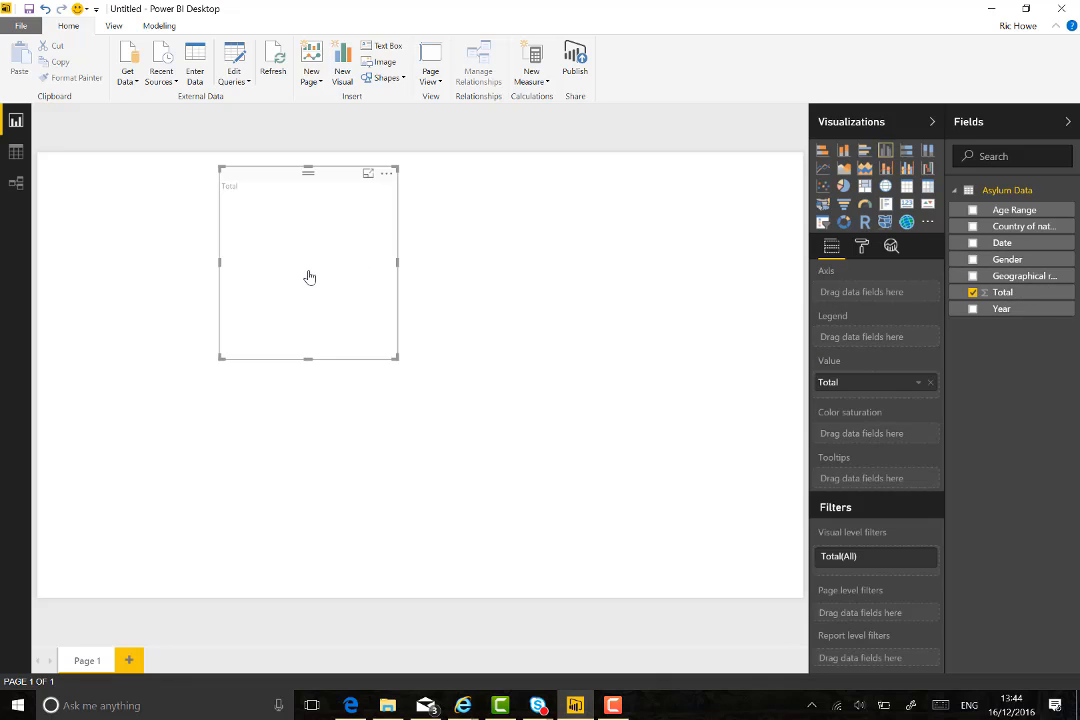
pyautogui.click(911, 204)
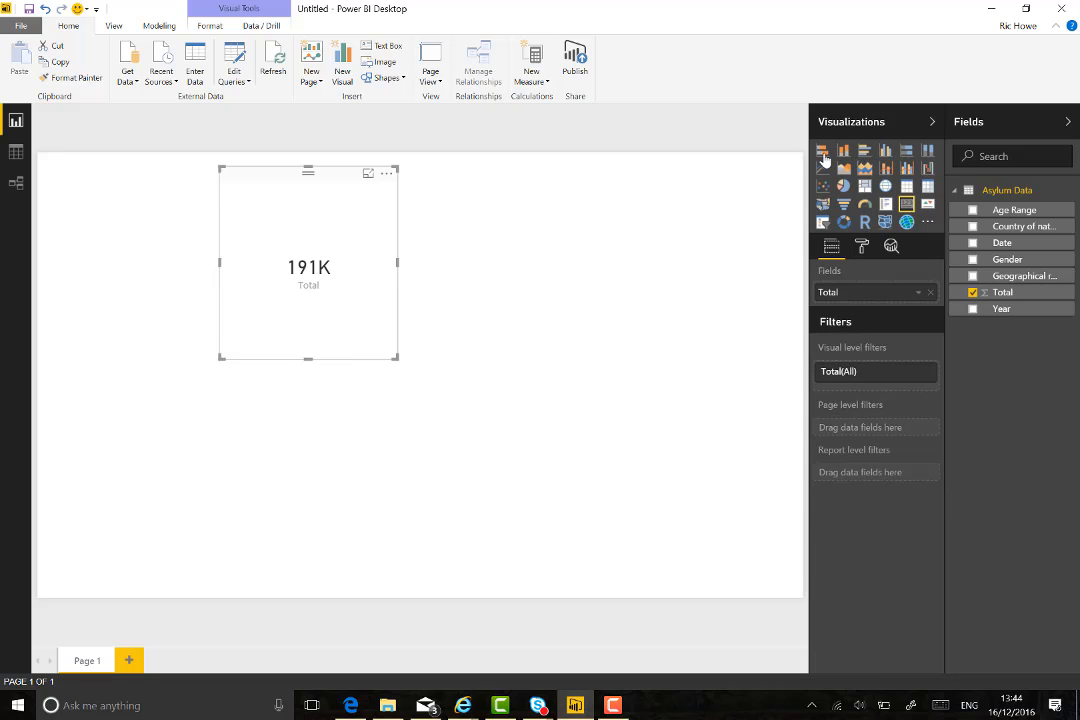
pyautogui.click(823, 152)
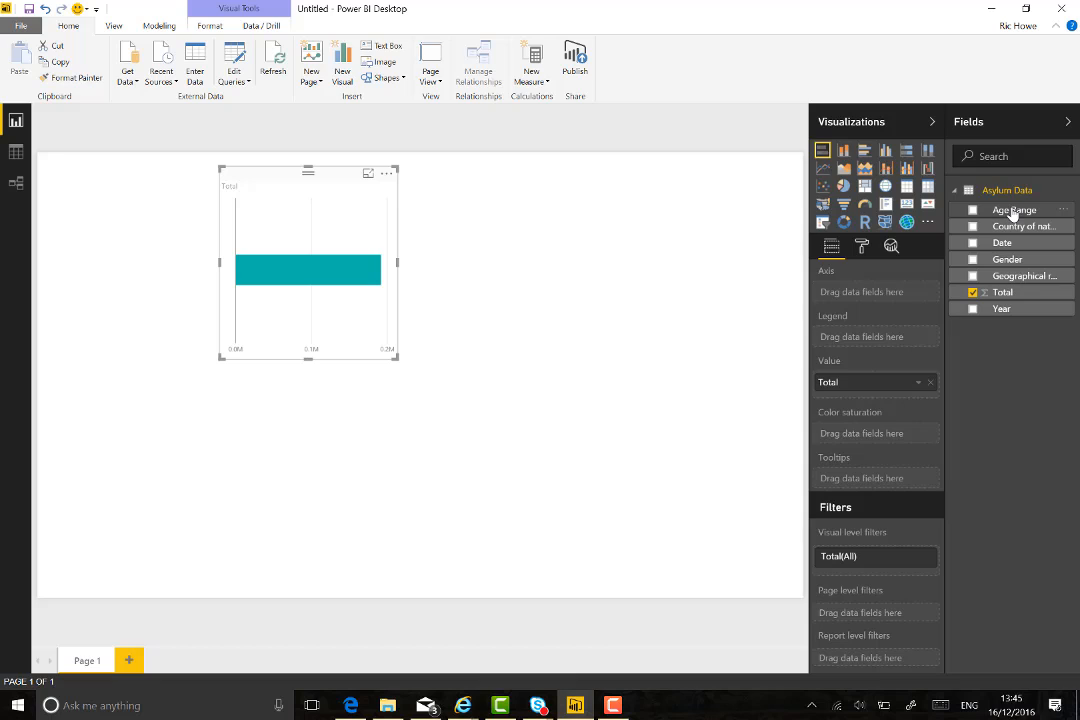
pyautogui.moveTo(1004, 265); pyautogui.dragTo(862, 301)
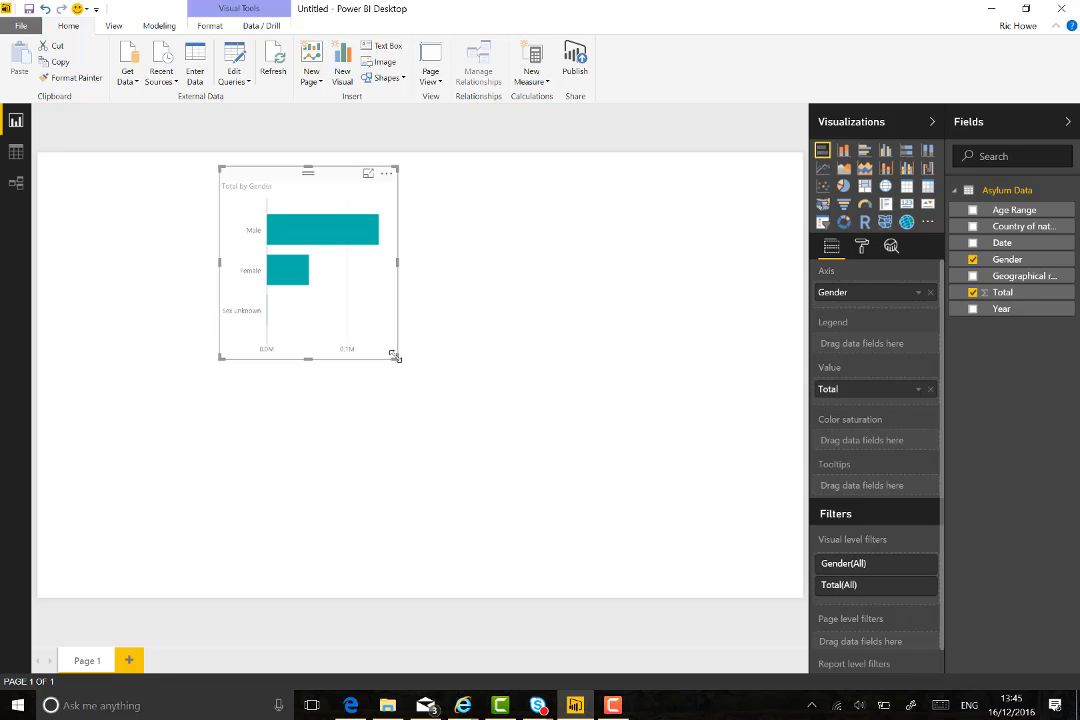
# Place the gender chart in the page's upper-left corner and convert it to a slightly larger donut chart
pyautogui.moveTo(395, 357); pyautogui.dragTo(437, 363)
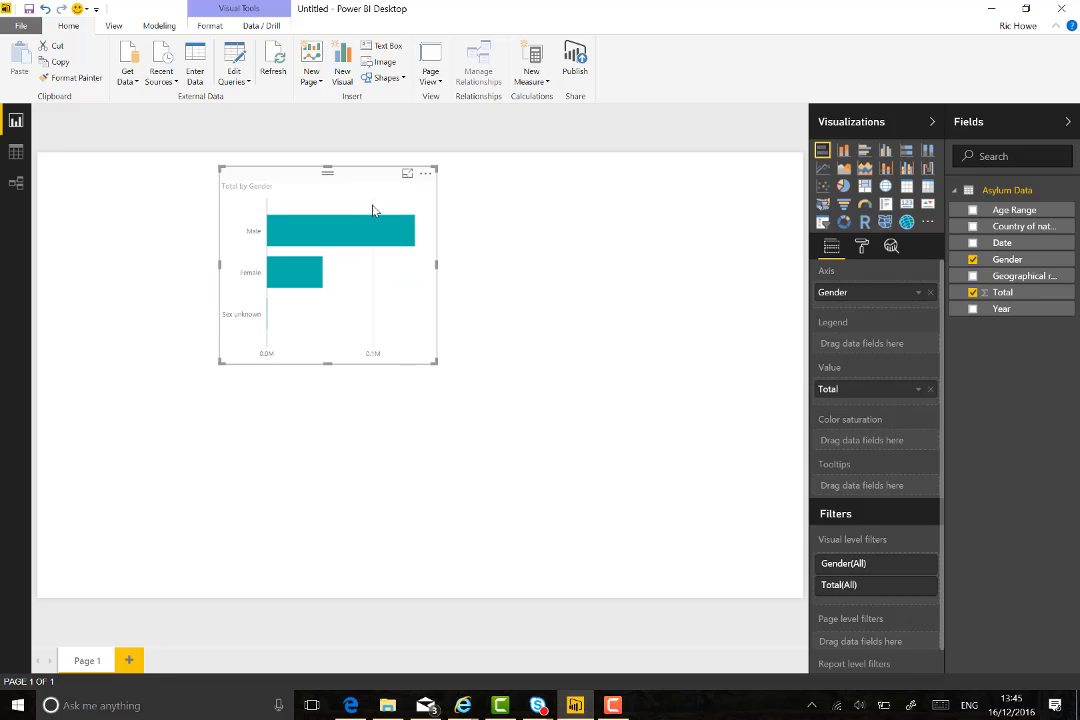
pyautogui.moveTo(376, 175); pyautogui.dragTo(34, 141)
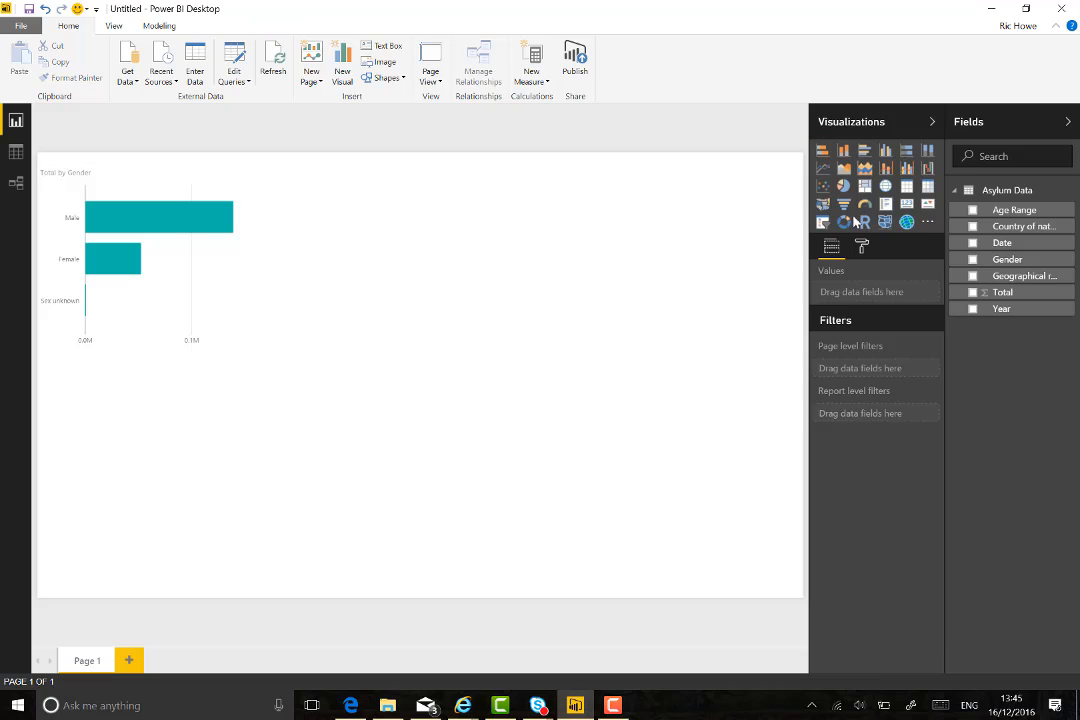
pyautogui.click(201, 271)
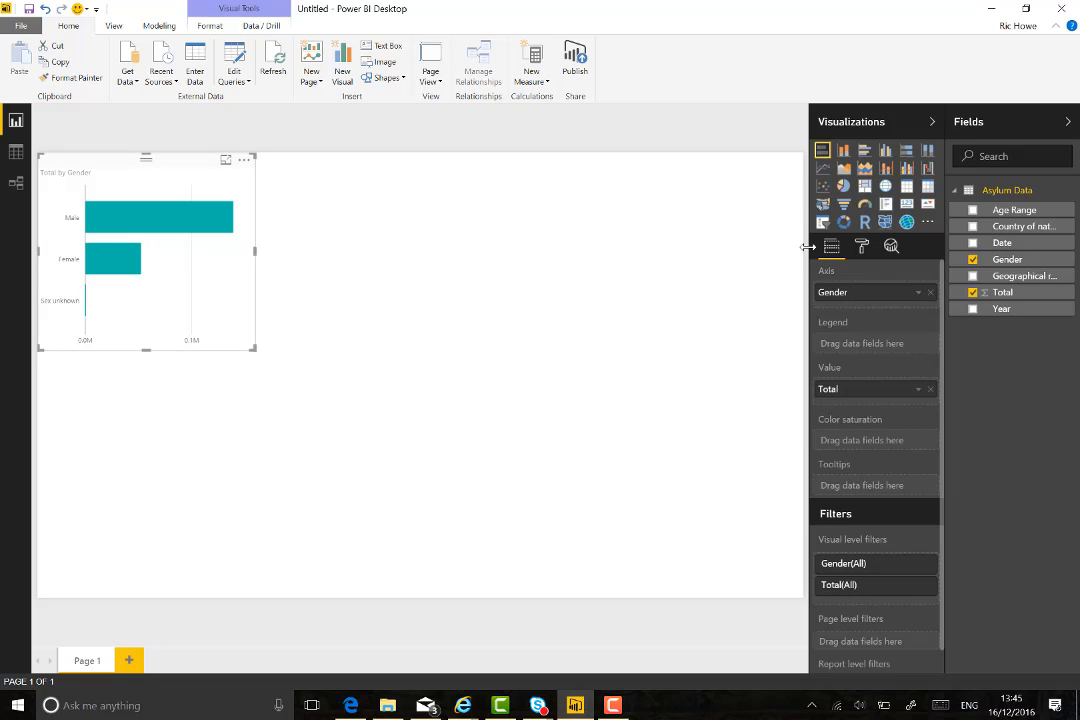
pyautogui.click(843, 223)
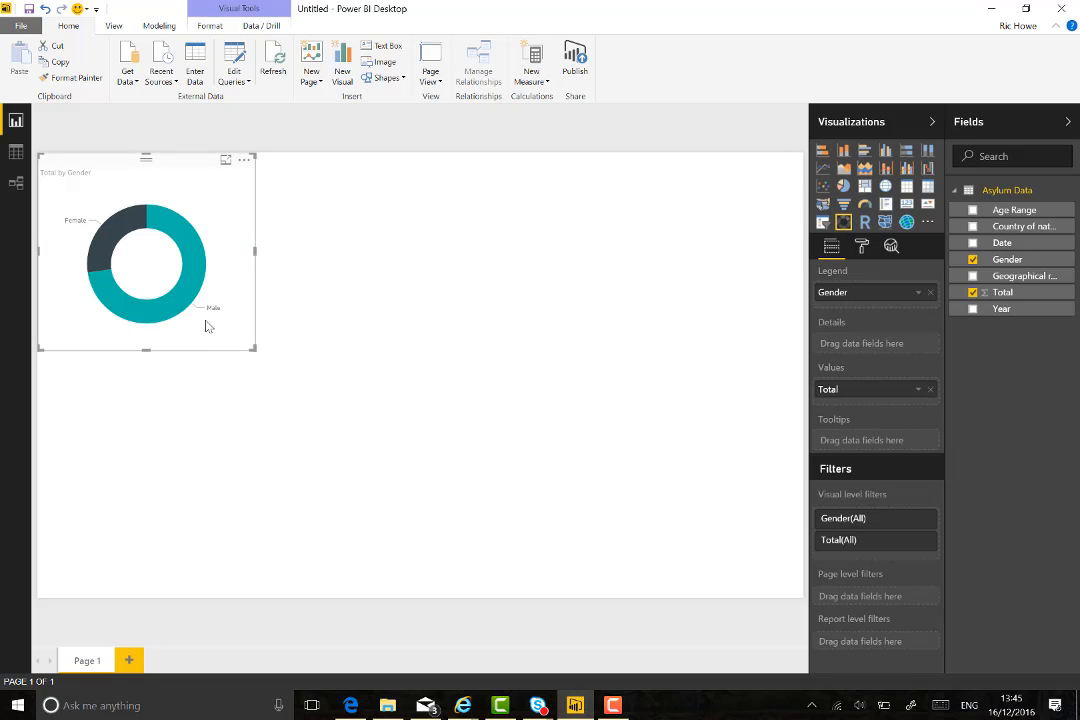
pyautogui.moveTo(253, 347)
pyautogui.mouseDown()
pyautogui.moveTo(234, 316)
pyautogui.moveTo(272, 349)
pyautogui.mouseUp()
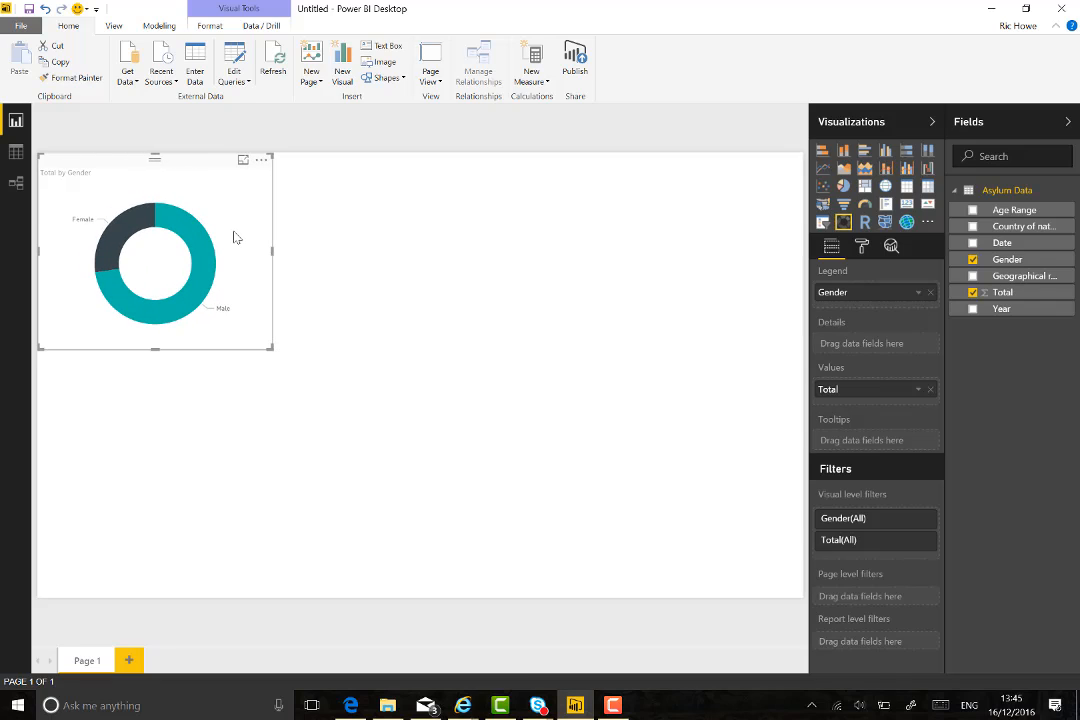
# Set the donut chart's data colors to blue for Male, red for Female and black for Sex unknown
pyautogui.click(863, 248)
pyautogui.click(857, 302)
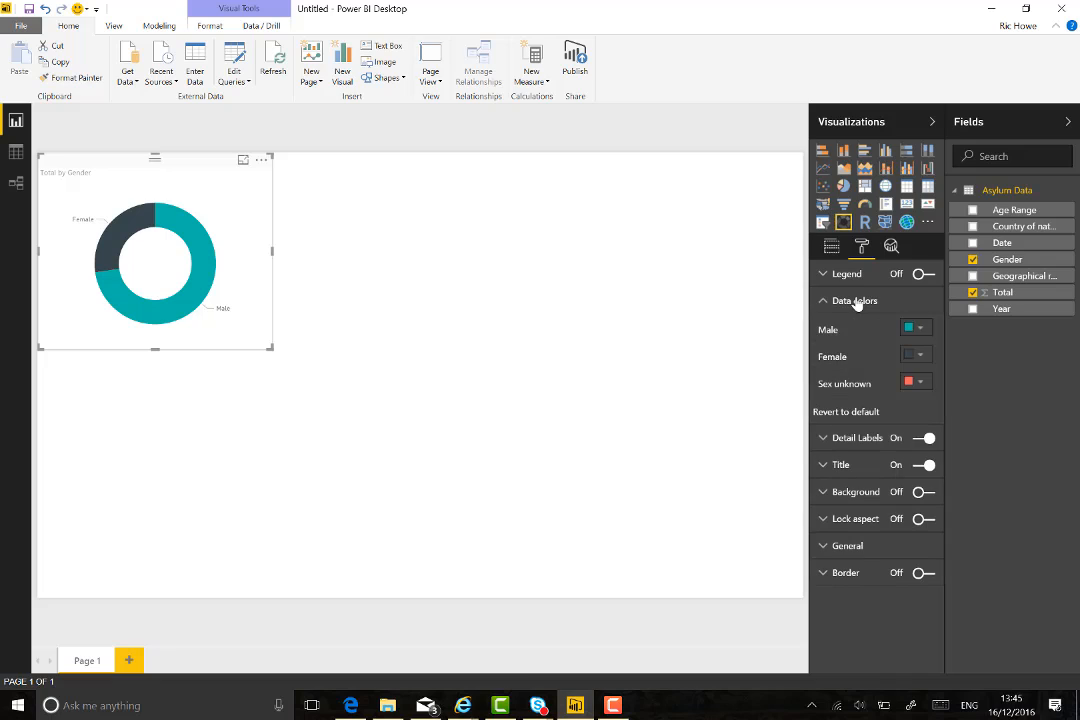
pyautogui.click(917, 333)
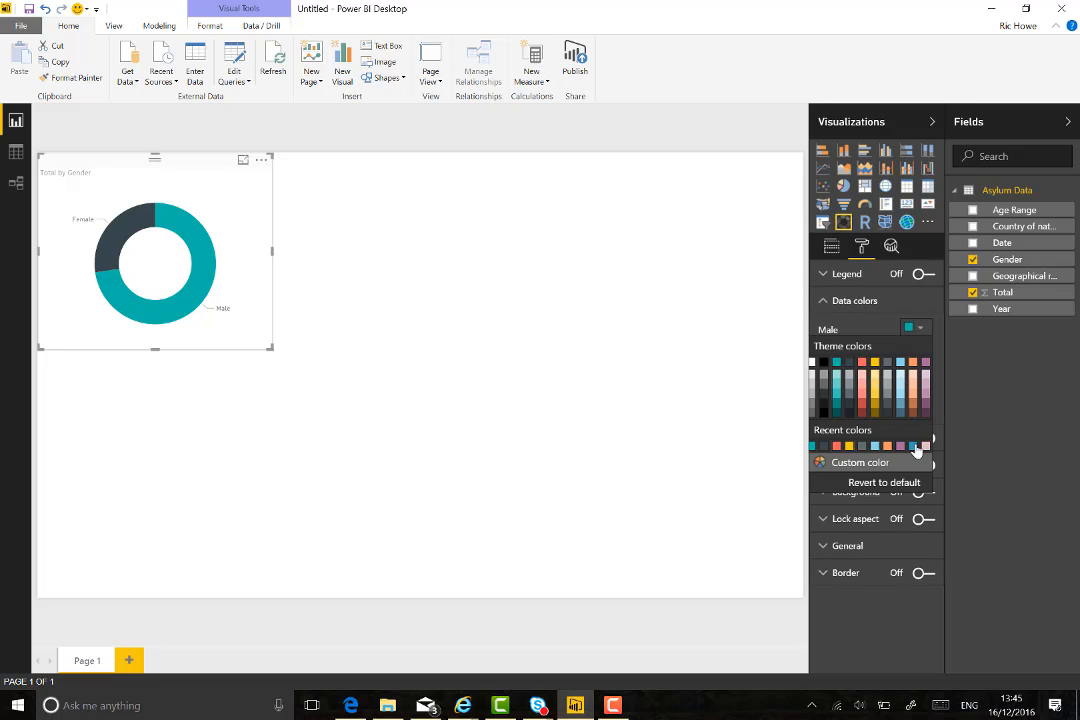
pyautogui.click(914, 445)
pyautogui.click(919, 358)
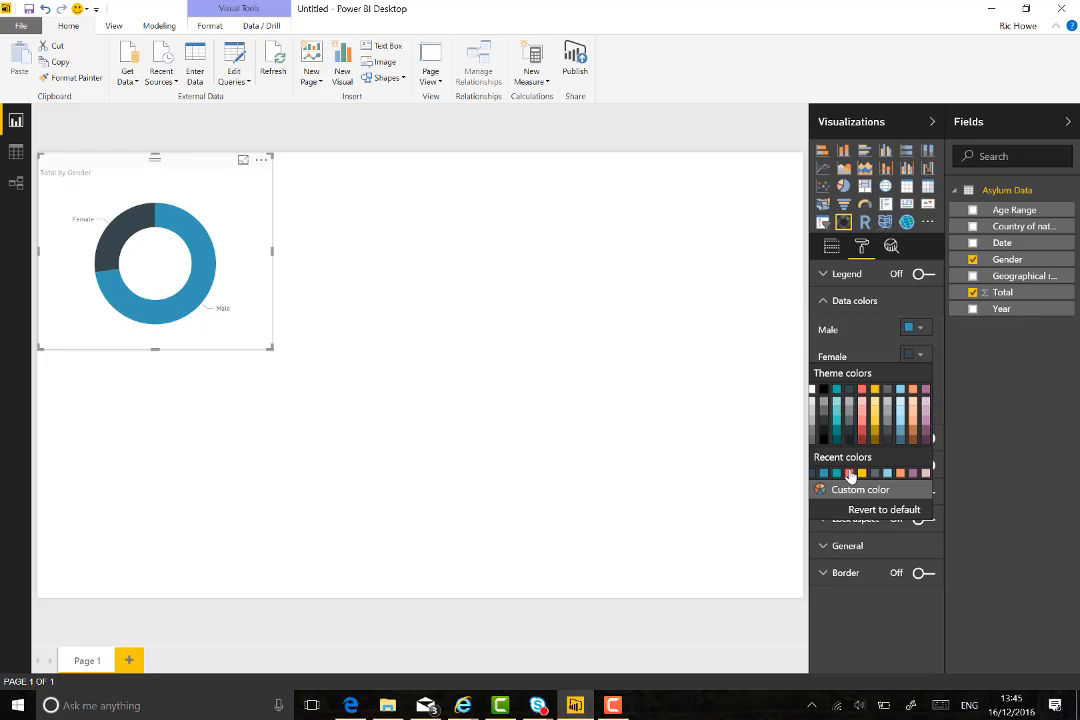
pyautogui.click(849, 474)
pyautogui.click(919, 384)
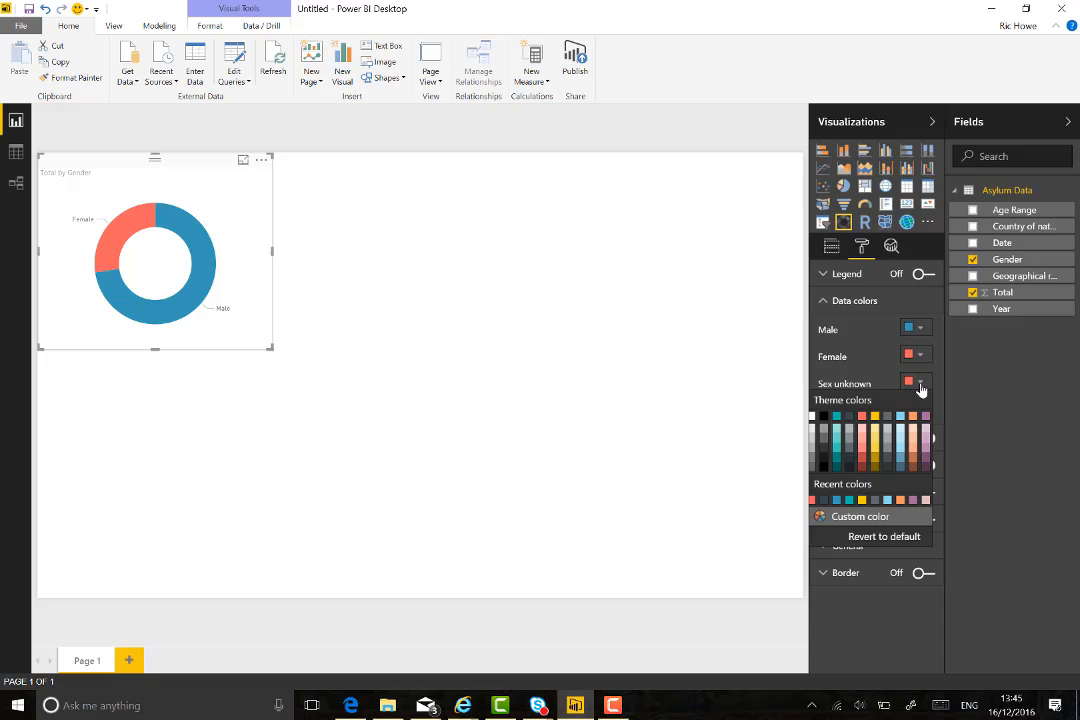
pyautogui.click(823, 418)
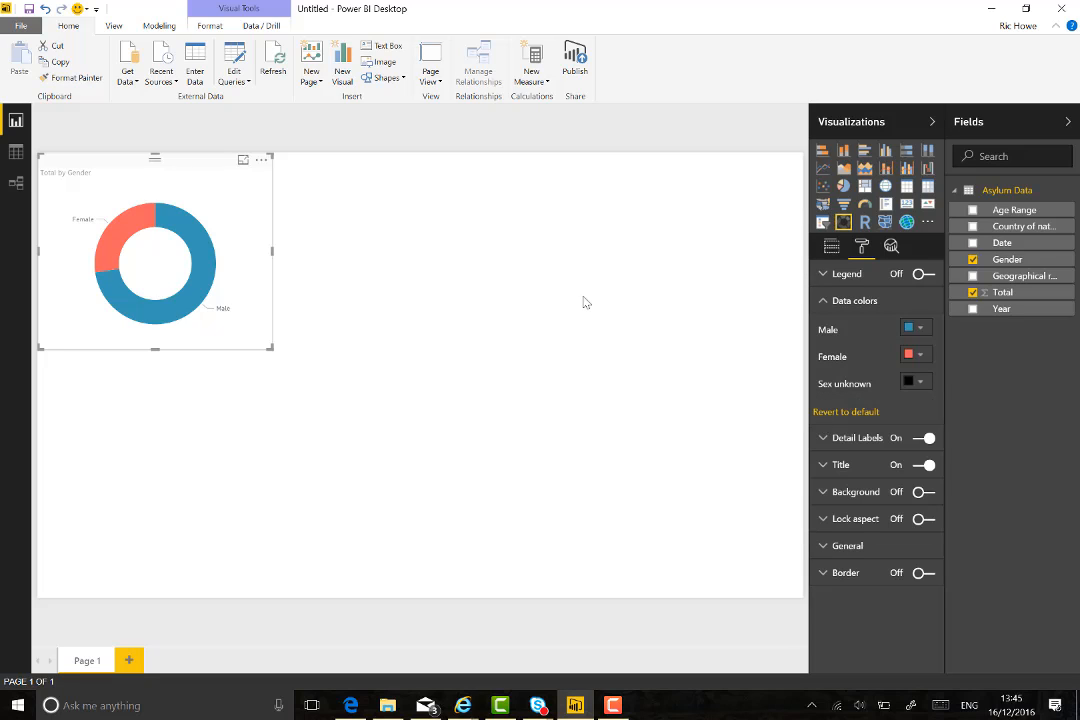
# Add a column chart of Total by Geographical region with Country of nationality as second axis level, enlarged to the page's lower-right corner
pyautogui.click(220, 417)
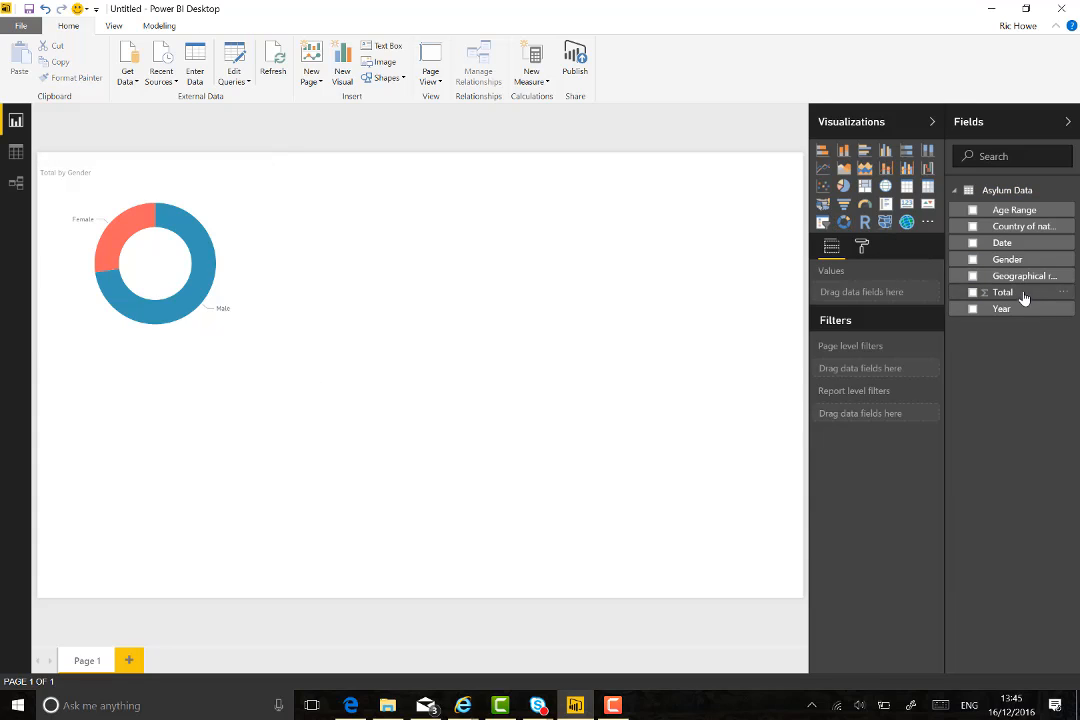
pyautogui.moveTo(1000, 292); pyautogui.dragTo(494, 431)
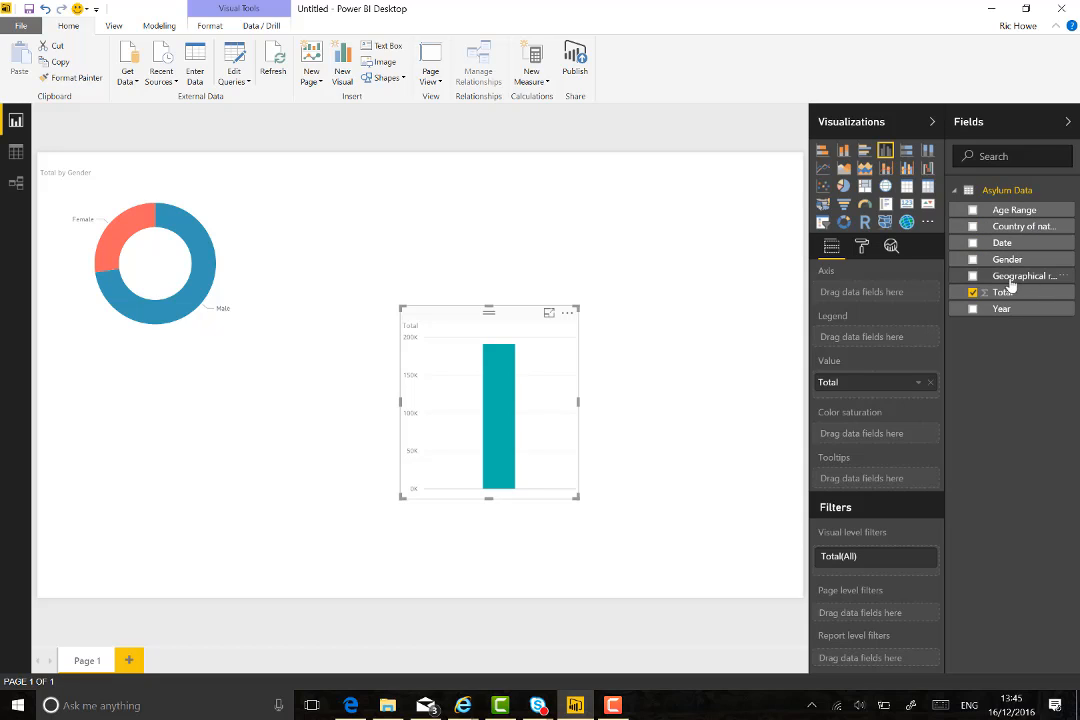
pyautogui.moveTo(1010, 285); pyautogui.dragTo(516, 410)
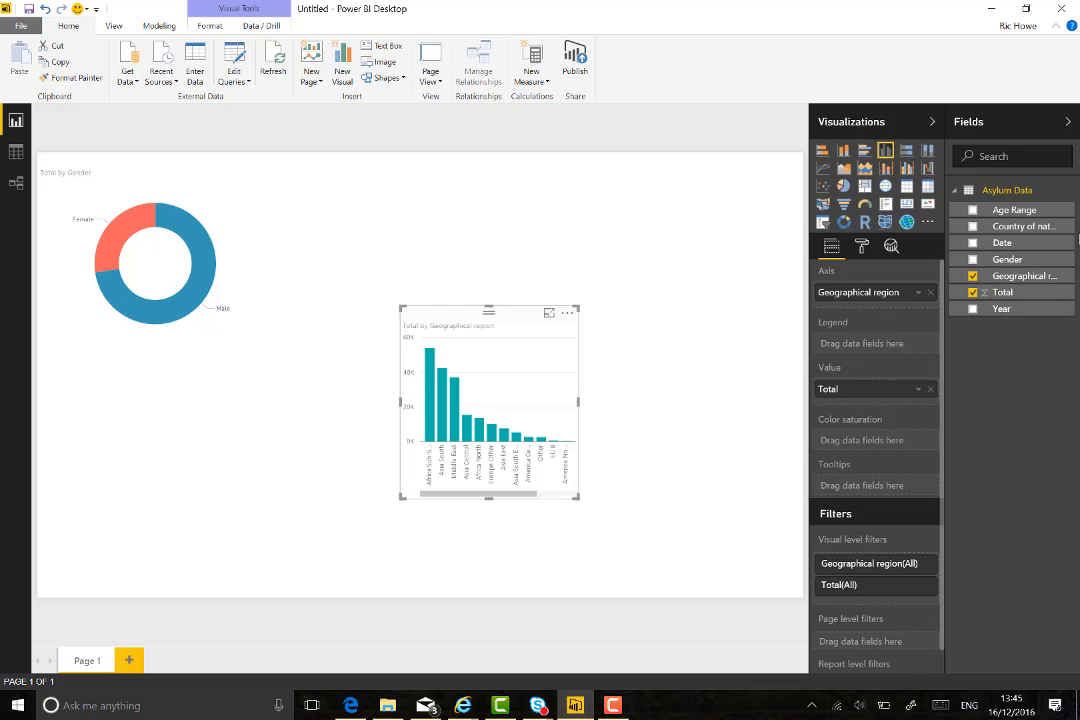
pyautogui.moveTo(1024, 229); pyautogui.dragTo(866, 307)
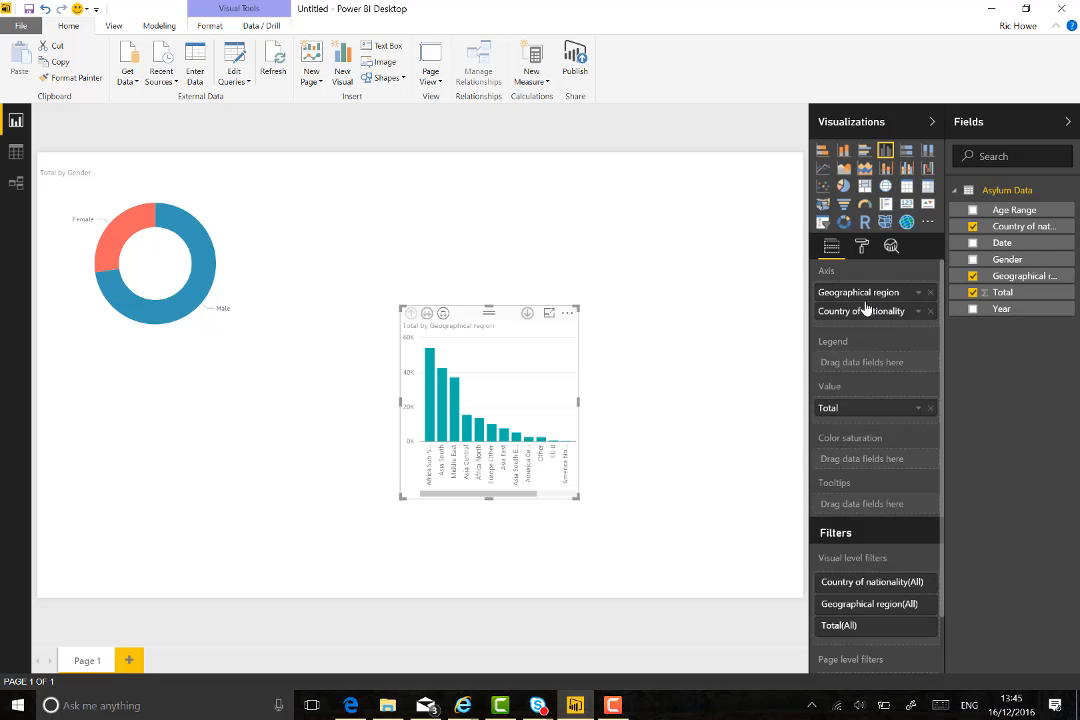
pyautogui.moveTo(575, 503); pyautogui.dragTo(794, 587)
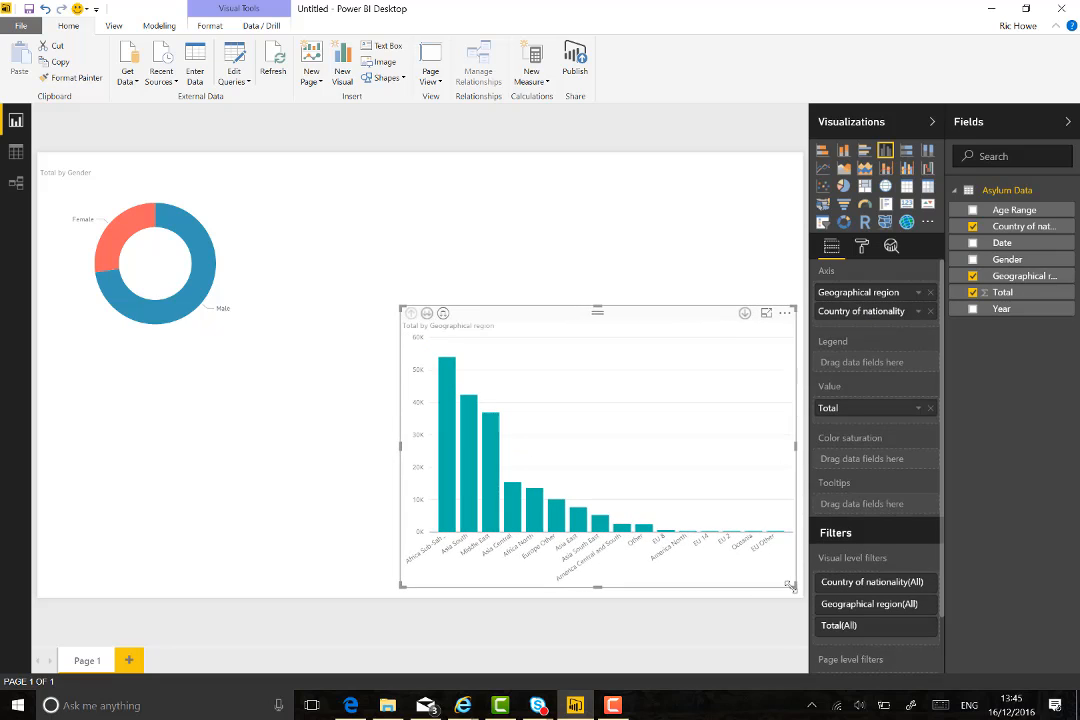
# Drill the region chart down into Africa Sub-Saharan and make it a clustered bar chart in the page's upper-right corner
pyautogui.click(744, 314)
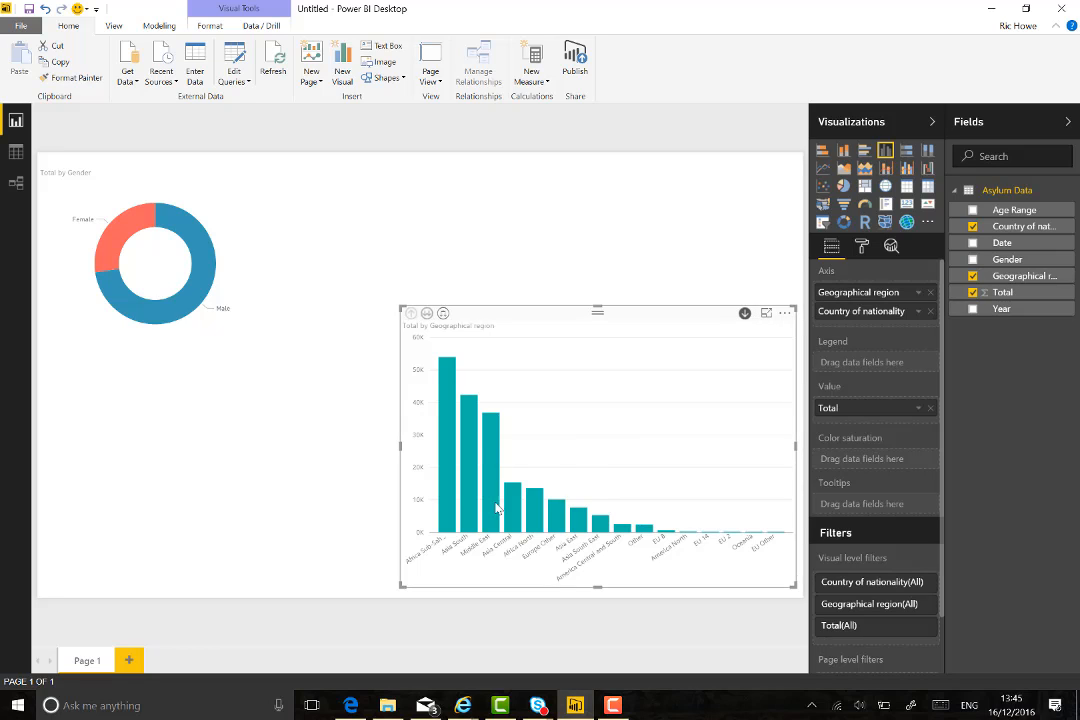
pyautogui.click(446, 489)
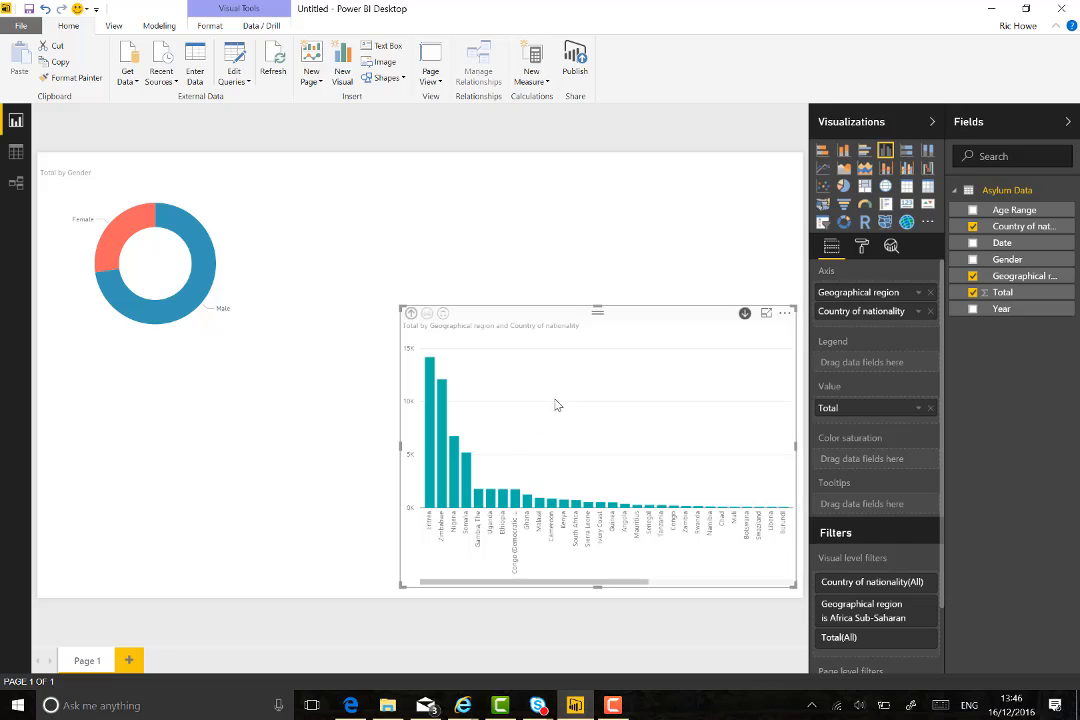
pyautogui.click(865, 158)
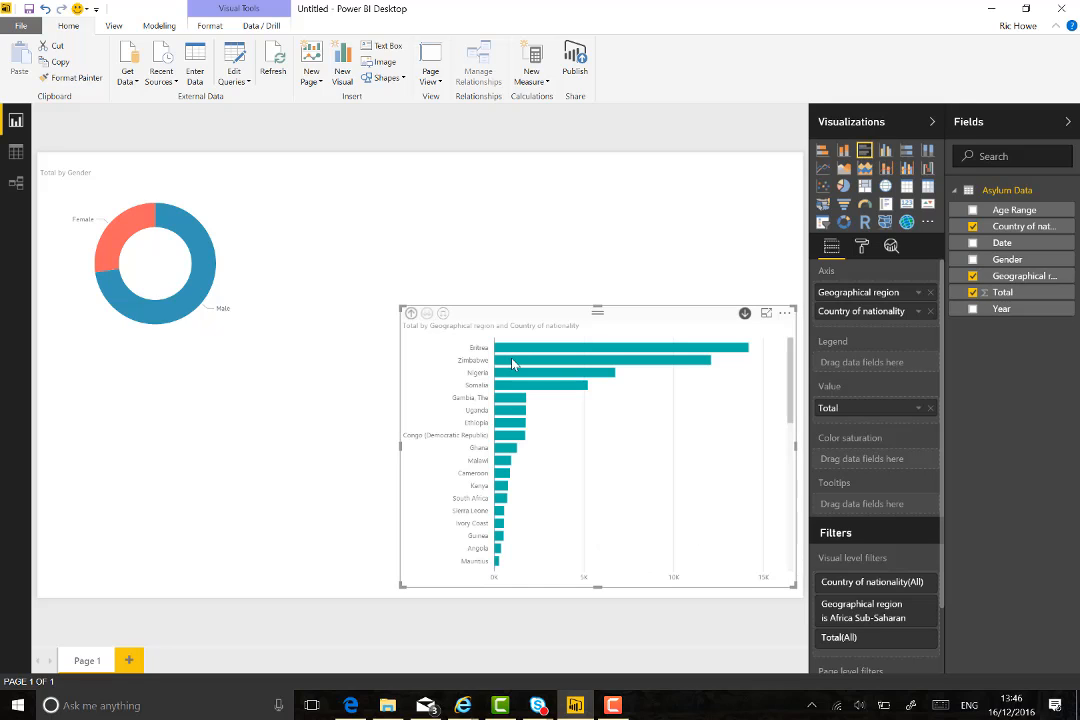
pyautogui.moveTo(622, 315); pyautogui.dragTo(739, 163)
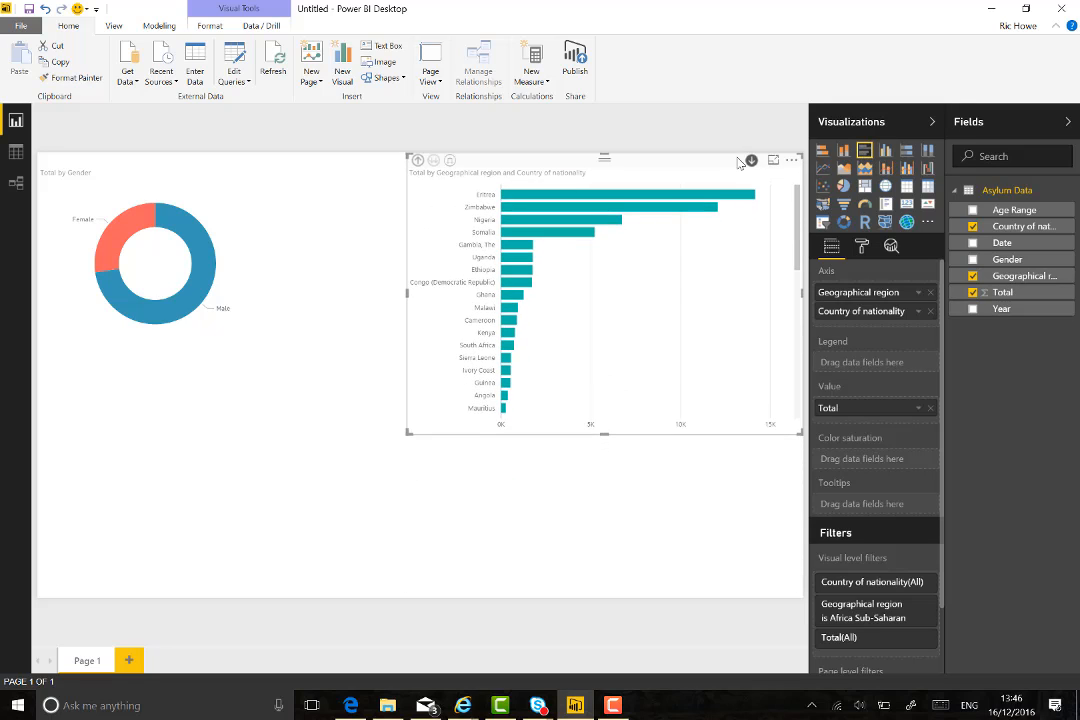
# Apply Total as the bar chart's color saturation, with teal as the minimum color and red as the maximum
pyautogui.moveTo(1000, 292); pyautogui.dragTo(863, 460)
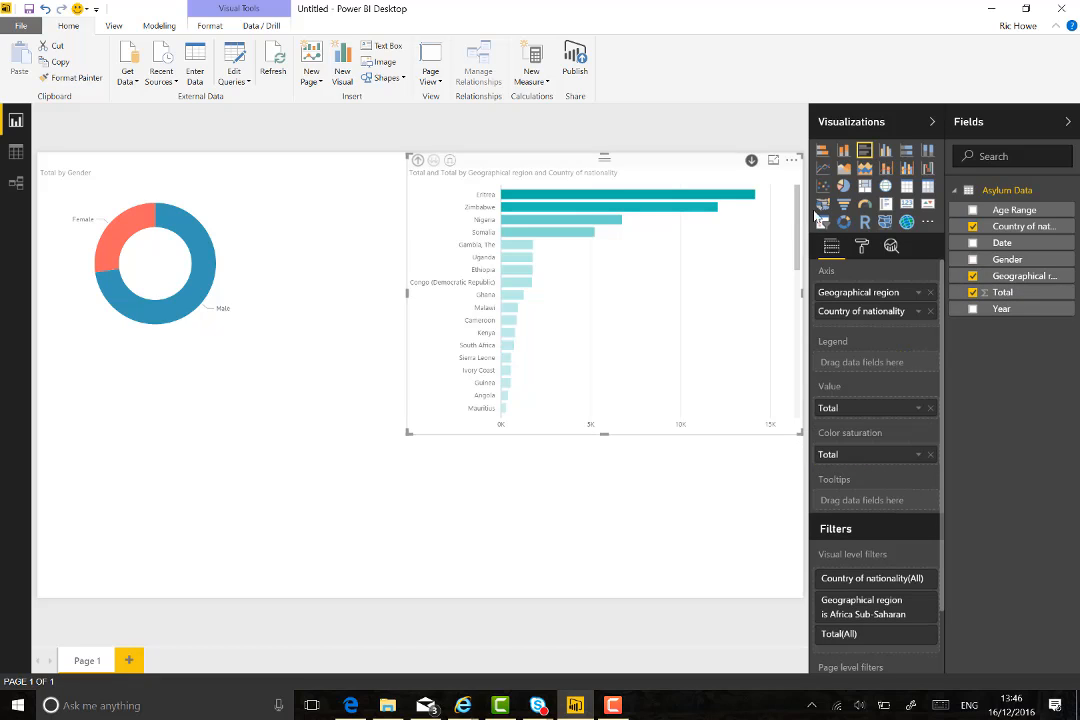
pyautogui.click(862, 246)
pyautogui.click(852, 329)
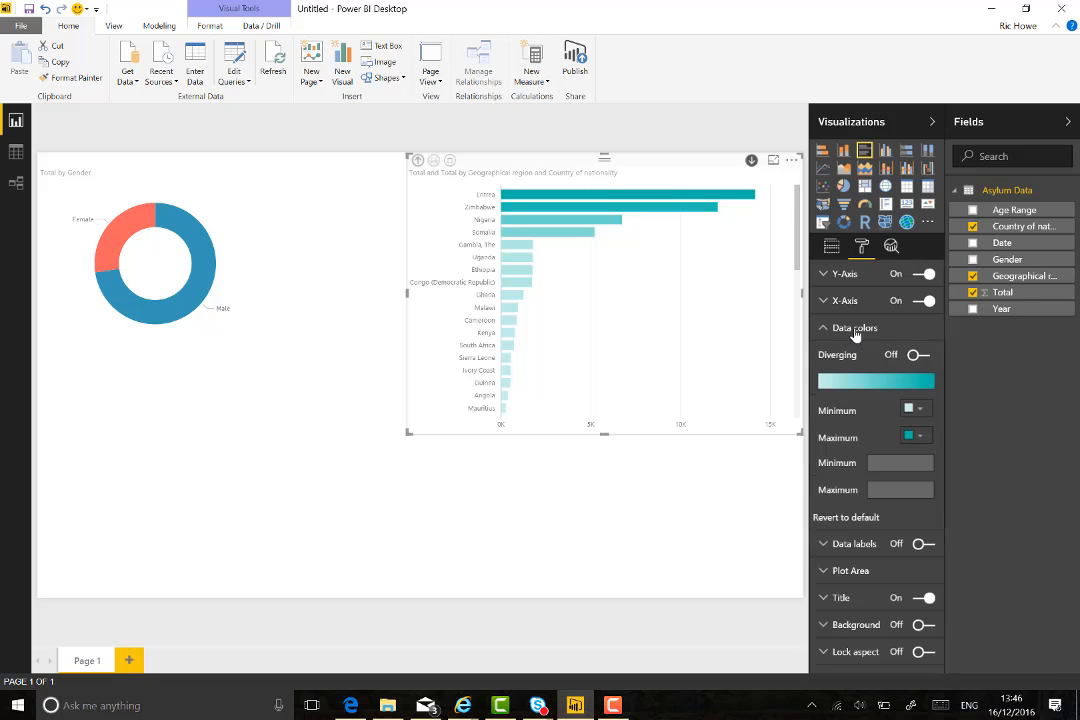
pyautogui.click(920, 410)
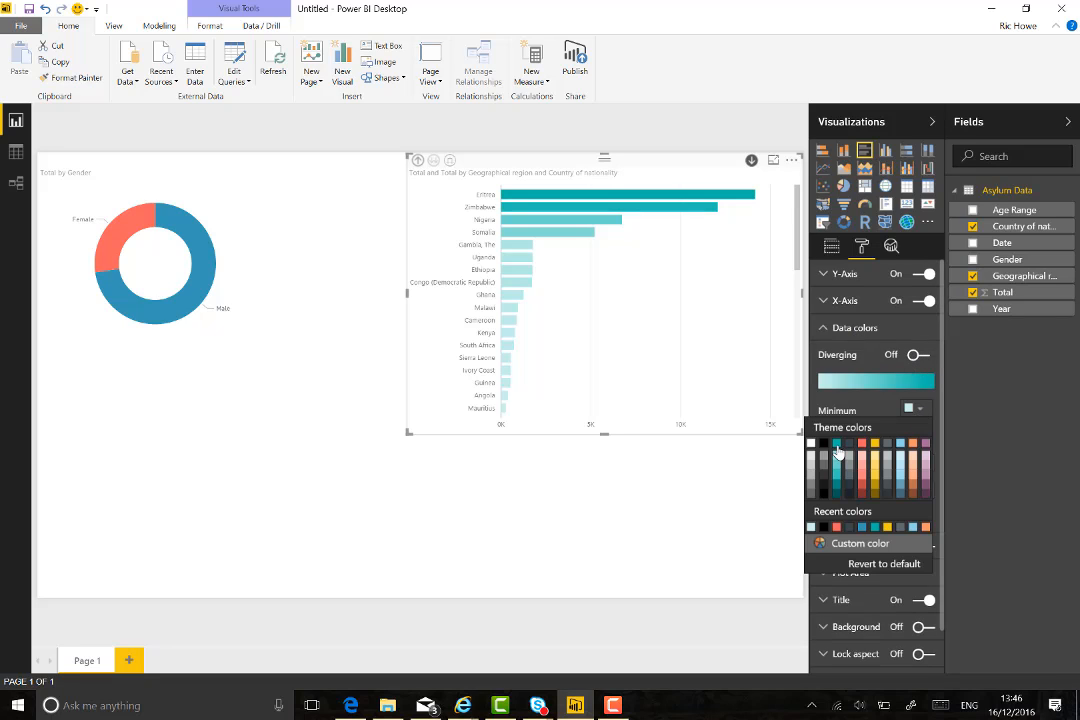
pyautogui.click(837, 447)
pyautogui.click(915, 436)
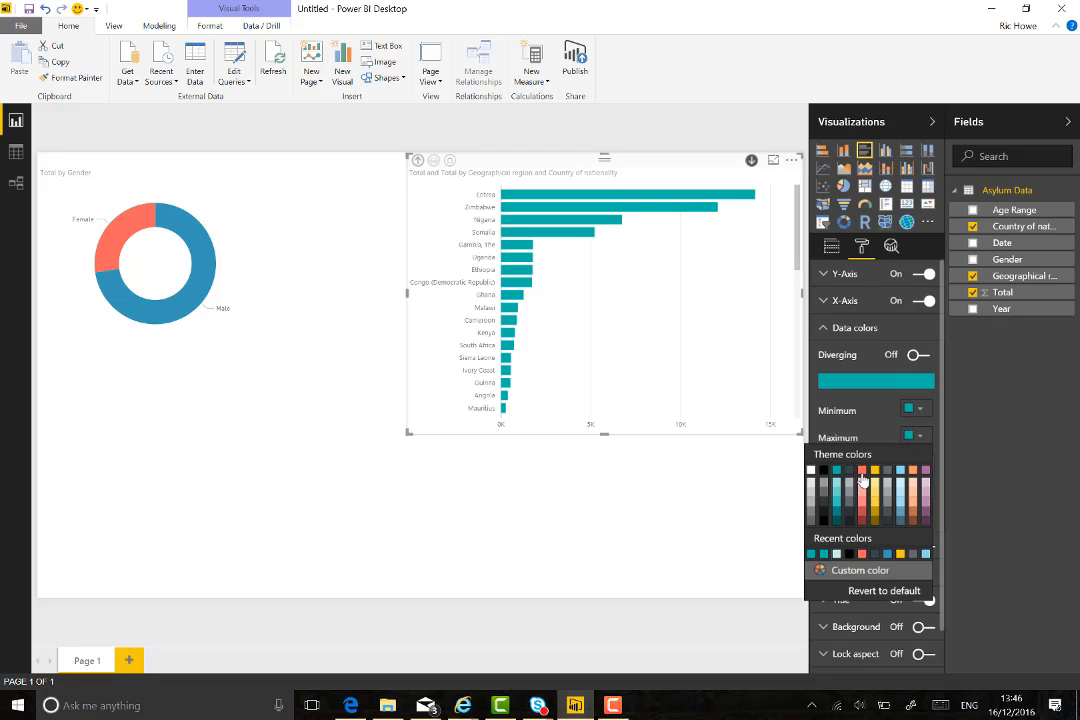
pyautogui.click(862, 476)
# Turn on diverging data colors for the bar chart and set the center color to yellow
pyautogui.click(919, 357)
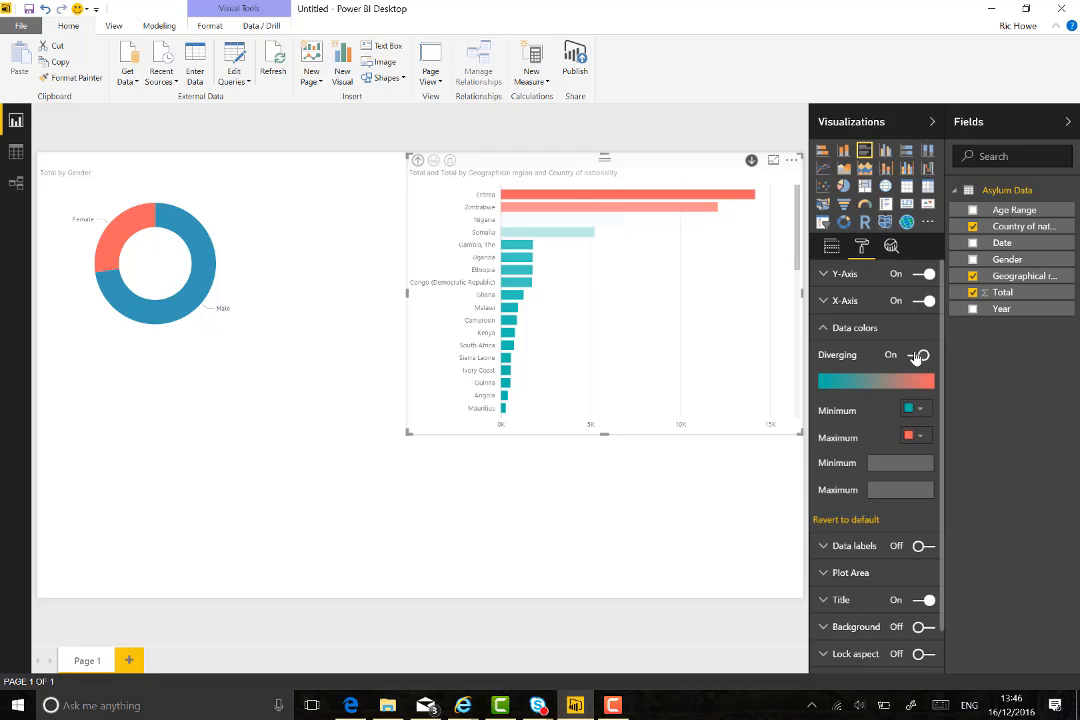
pyautogui.click(915, 436)
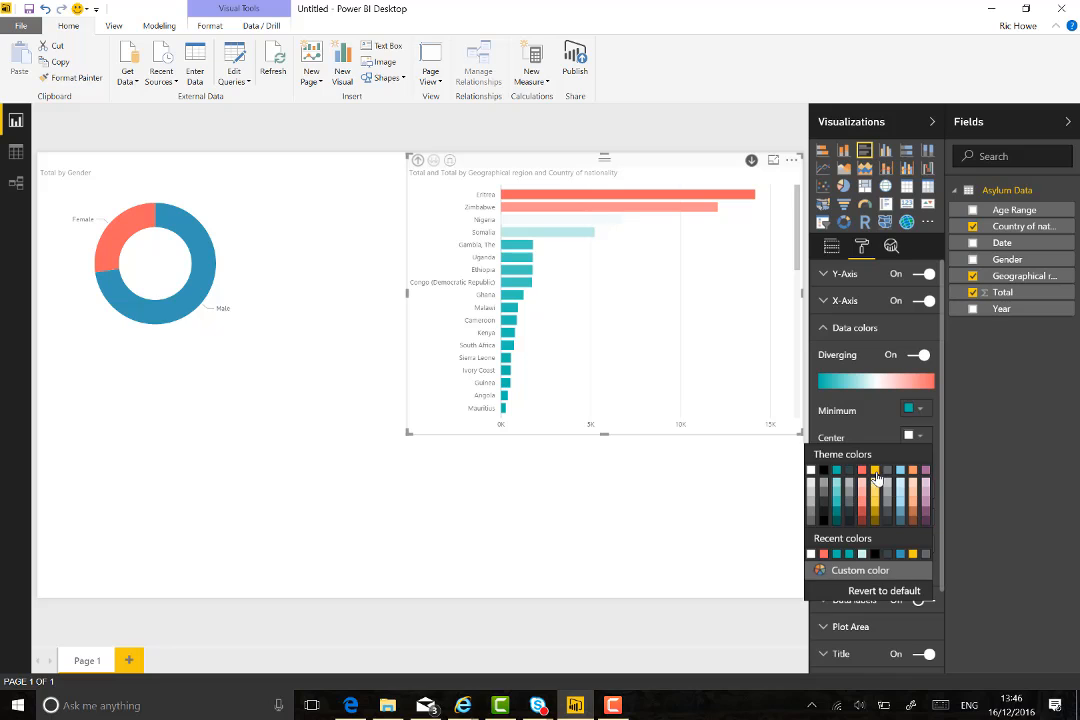
pyautogui.click(875, 470)
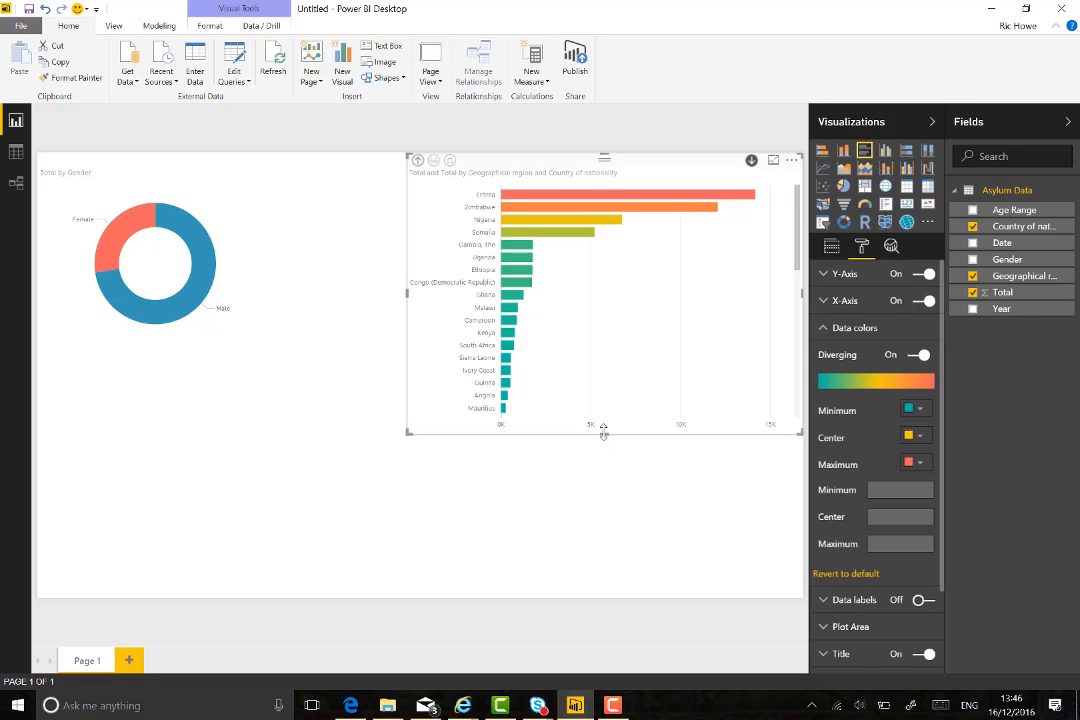
# Stretch the clustered bar chart down to the page's lower edge
pyautogui.moveTo(603, 430); pyautogui.dragTo(603, 641)
pyautogui.click(603, 641)
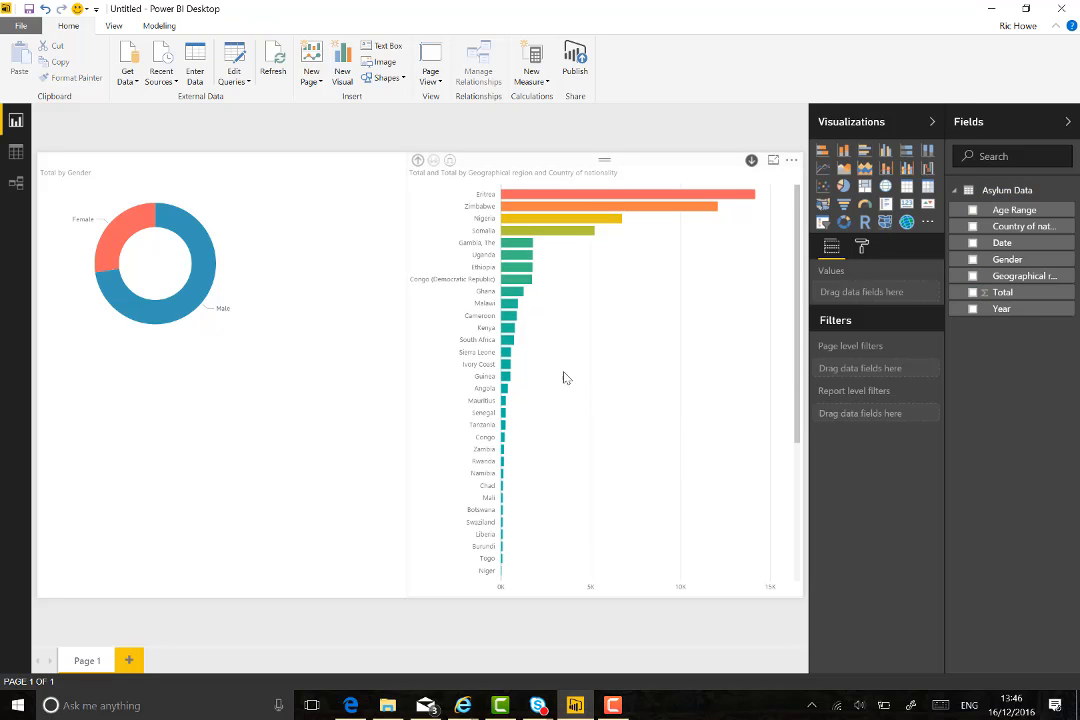
pyautogui.click(604, 393)
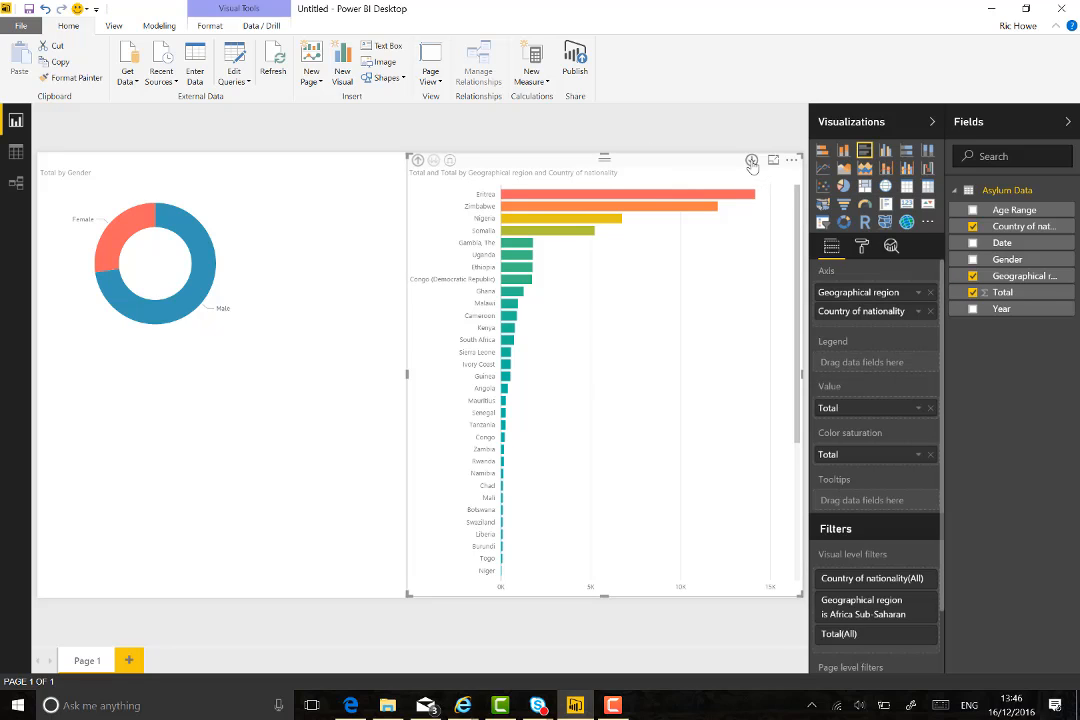
# Select the Eritrea bar and set the bar chart's interaction with the gender donut to filter it
pyautogui.click(646, 201)
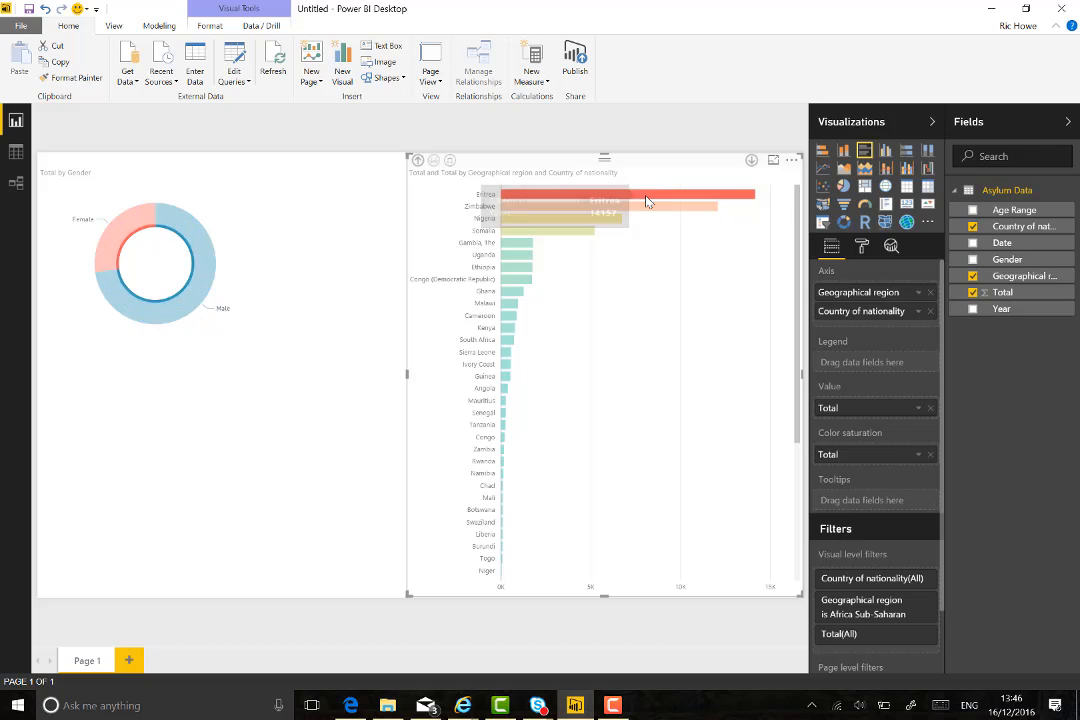
pyautogui.click(207, 27)
pyautogui.click(25, 65)
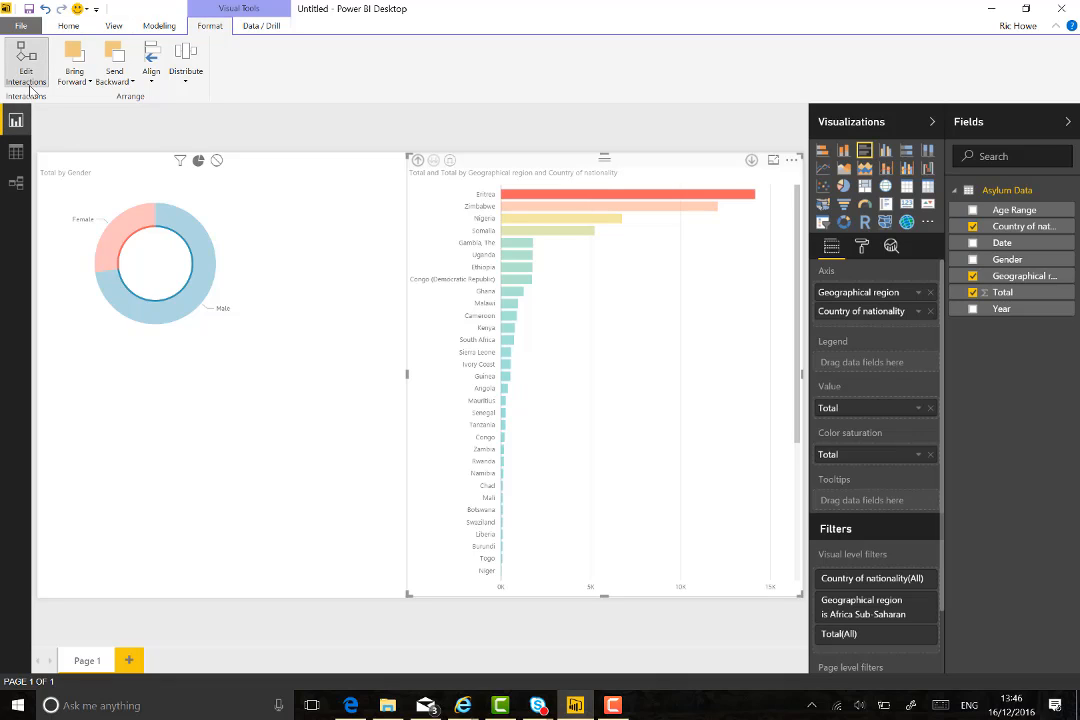
pyautogui.click(181, 162)
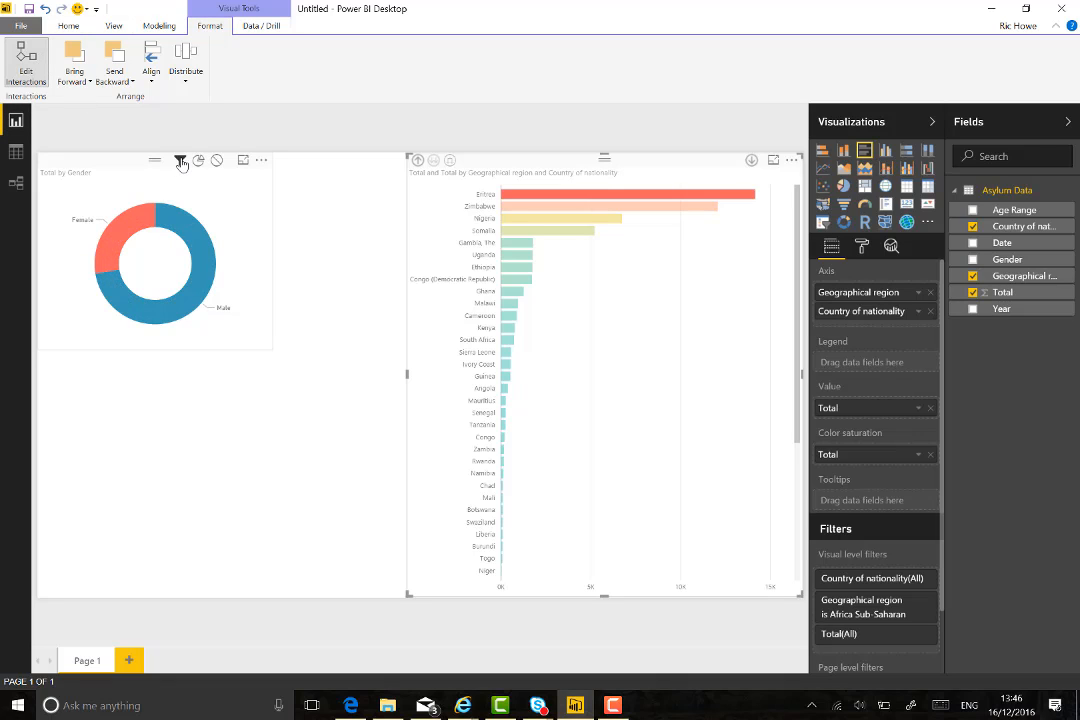
# Set the gender donut's detail label style to Both
pyautogui.click(249, 244)
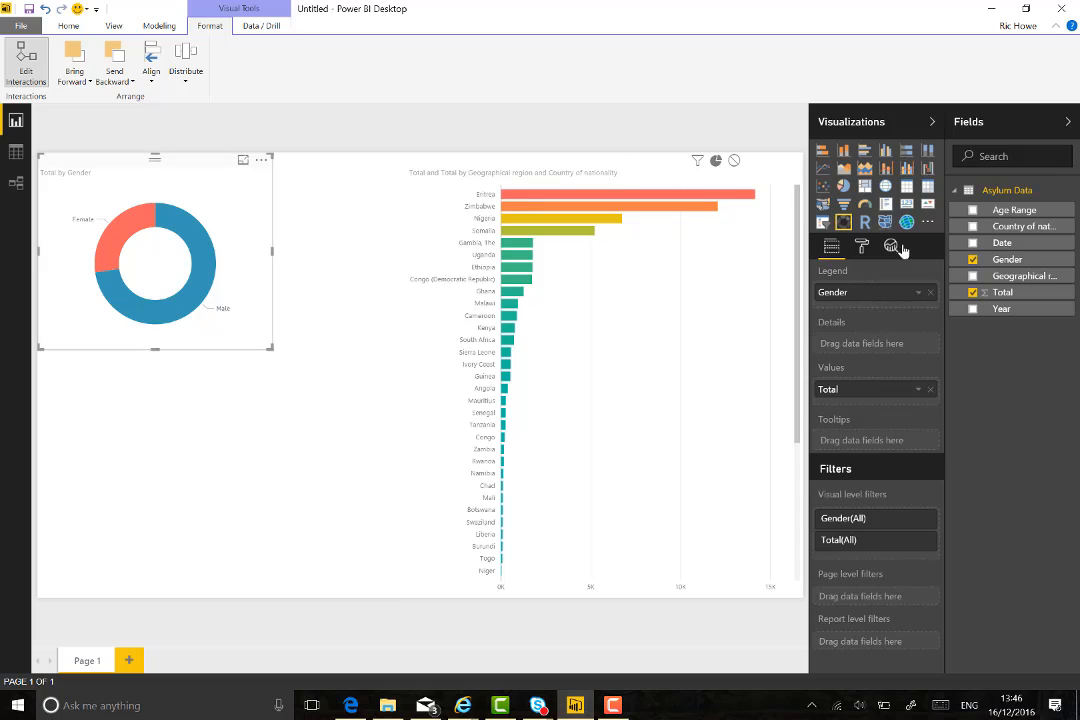
pyautogui.click(861, 245)
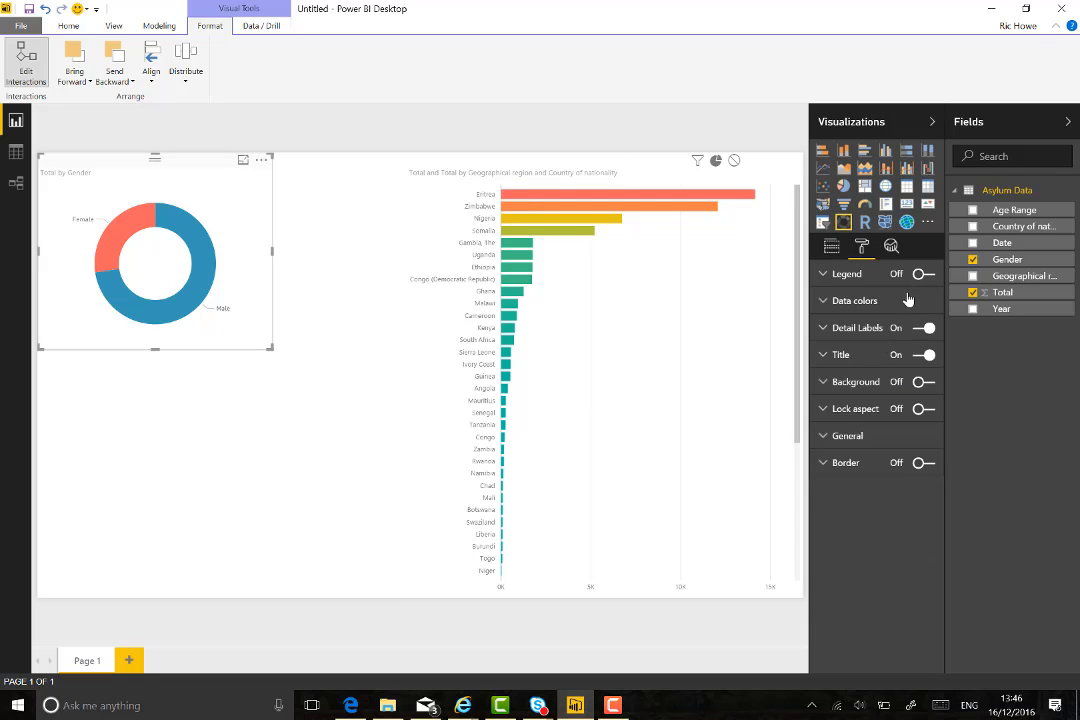
pyautogui.click(845, 330)
pyautogui.click(893, 437)
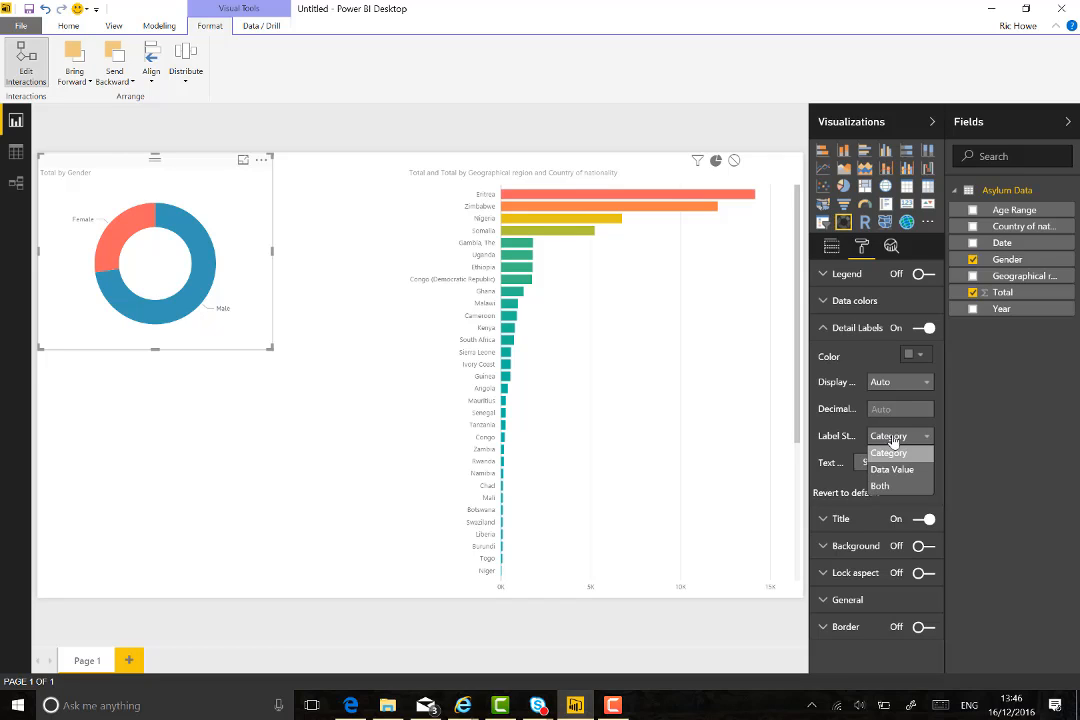
pyautogui.click(893, 488)
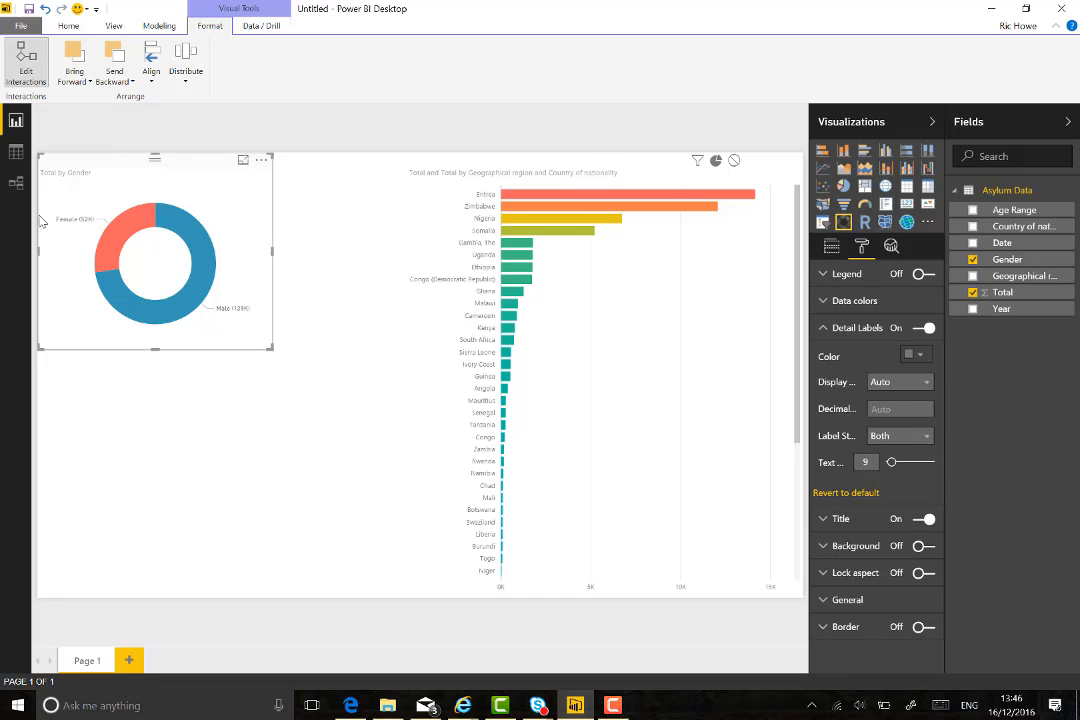
# Filter the gender donut by Nigeria, Gambia, Ethiopia and Zimbabwe in turn to compare their gender splits
pyautogui.click(532, 208)
pyautogui.click(530, 226)
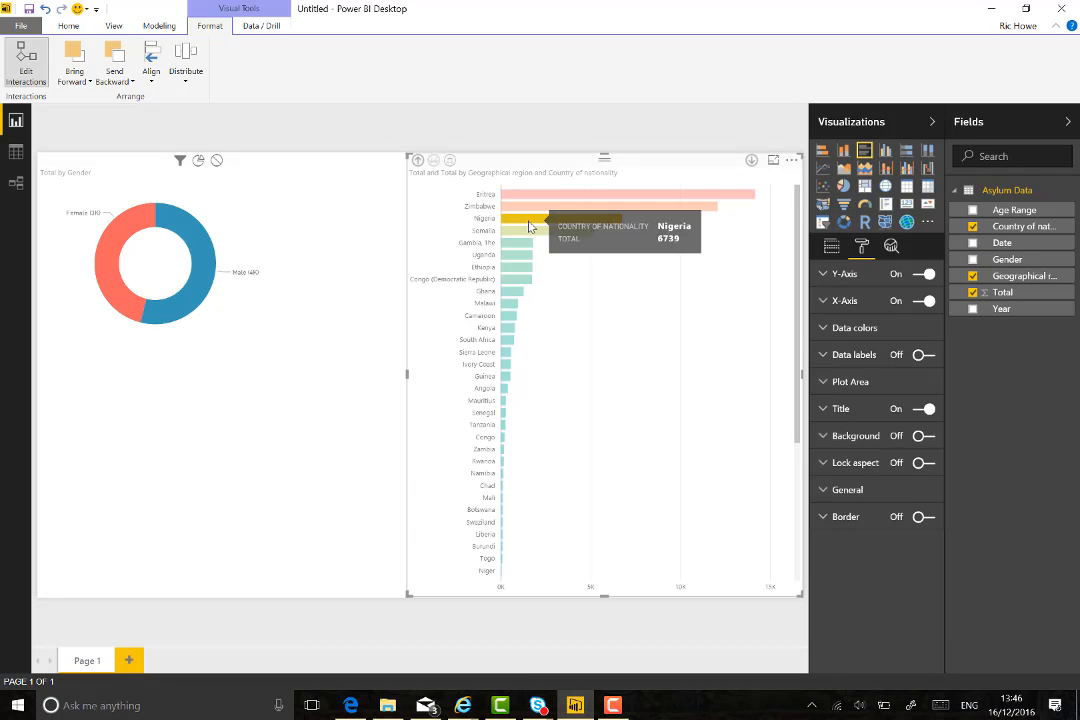
pyautogui.click(514, 243)
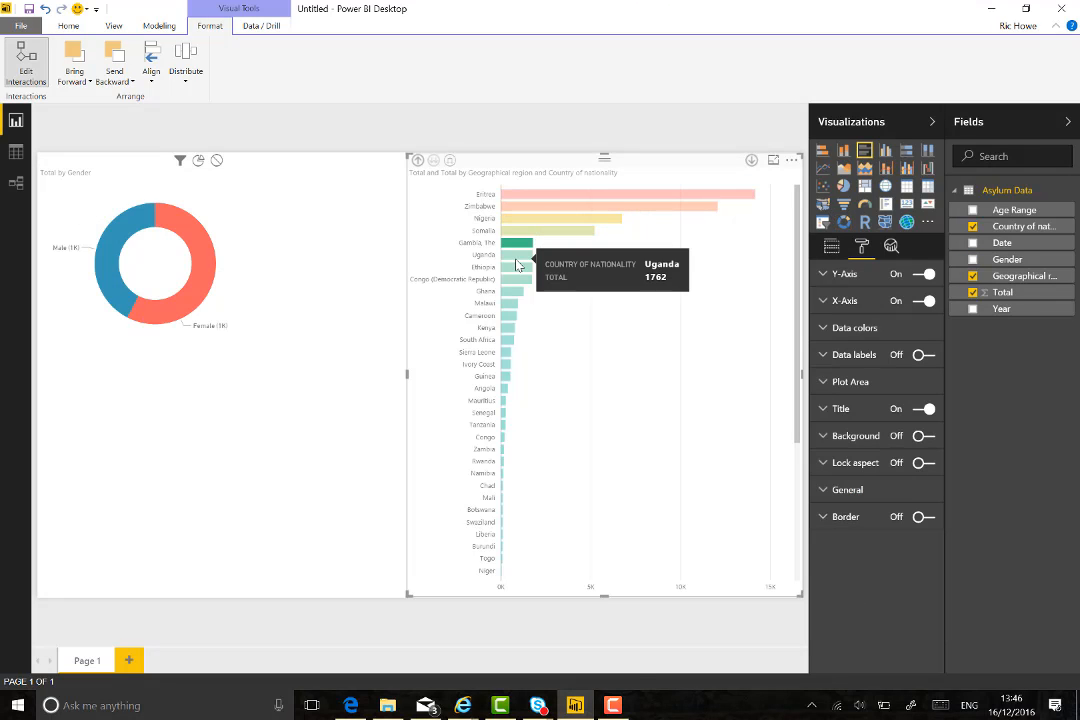
pyautogui.click(516, 267)
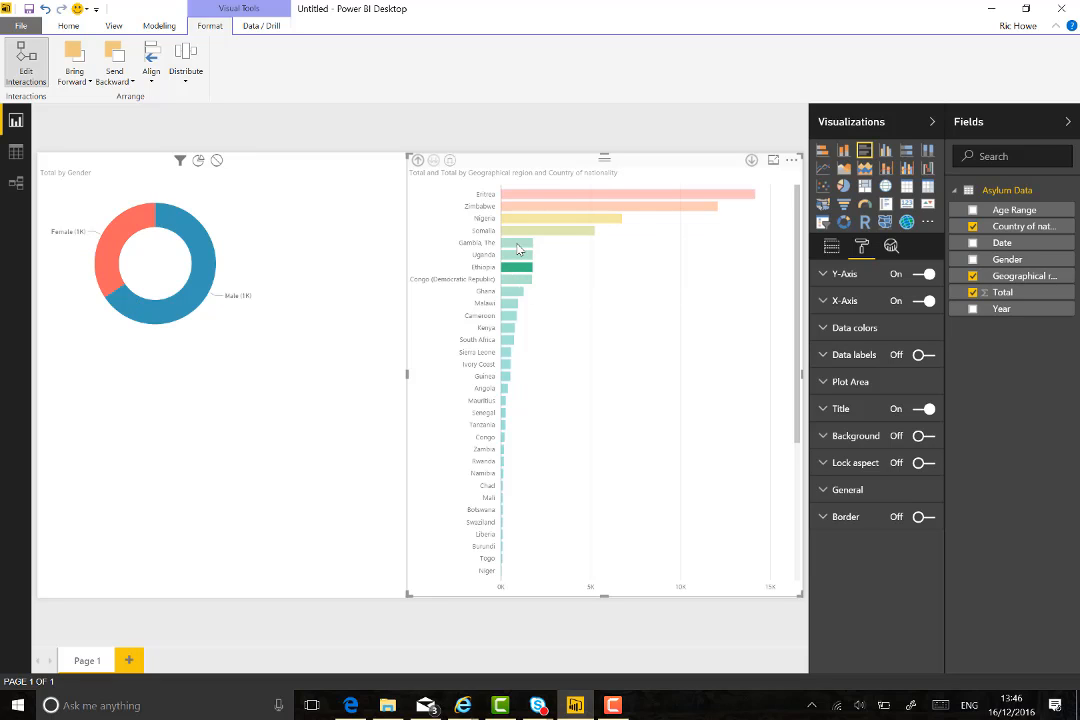
pyautogui.click(530, 207)
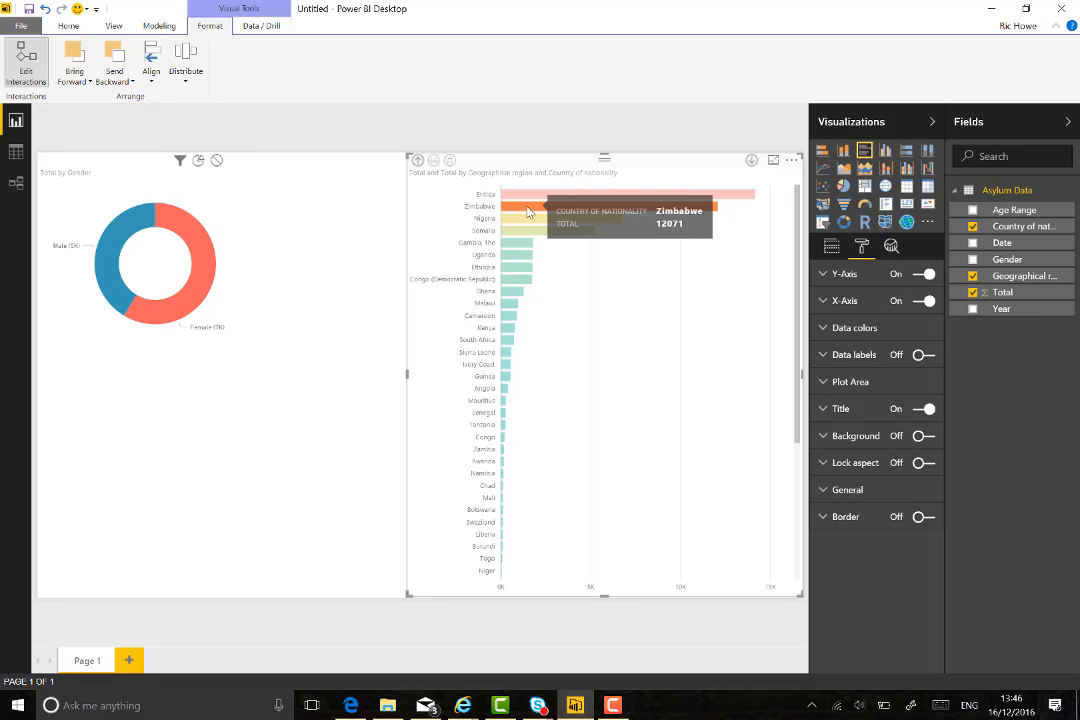
# Add a card showing Total just below the gender donut and shrink it to a small box
pyautogui.click(295, 453)
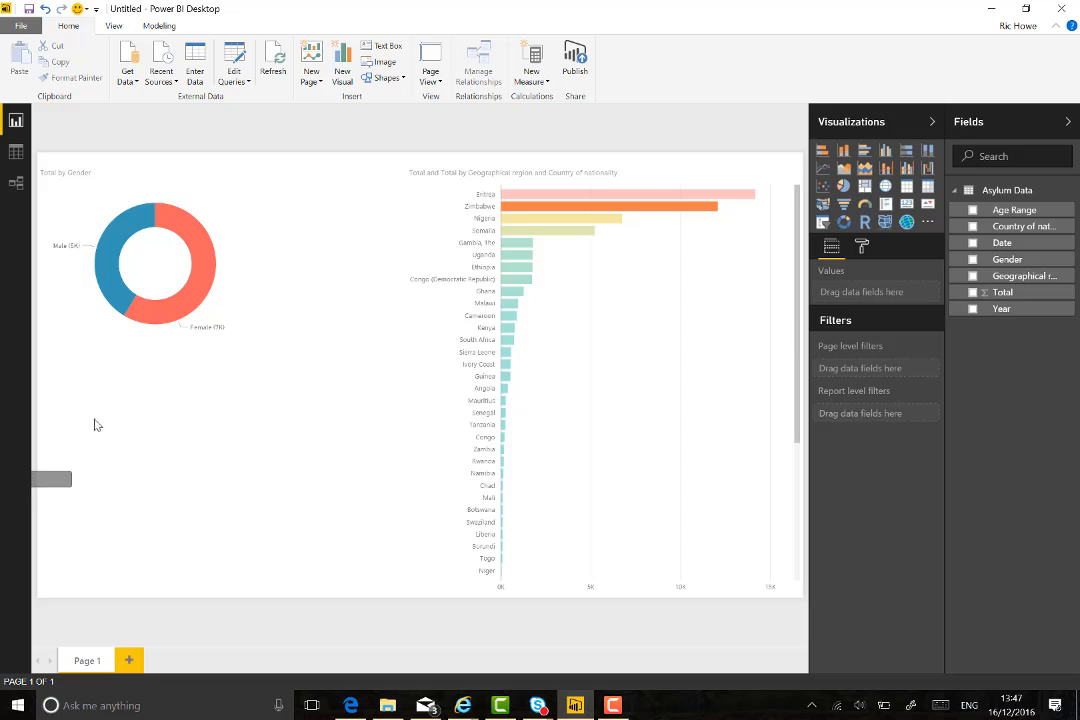
pyautogui.moveTo(95, 425); pyautogui.dragTo(130, 432)
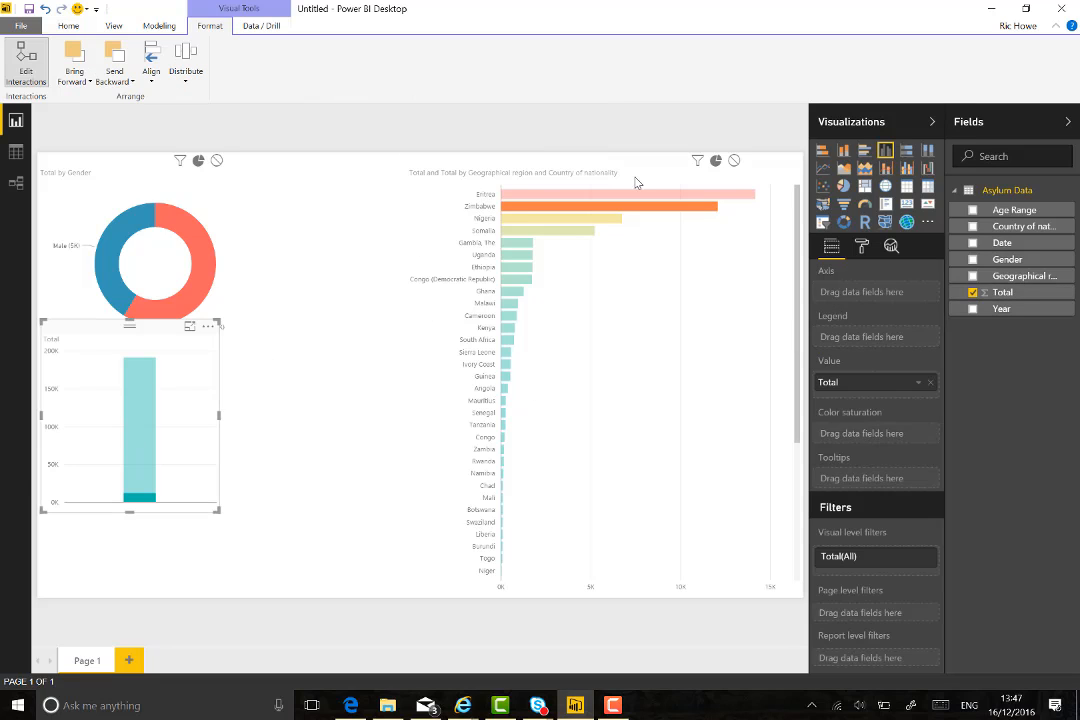
pyautogui.click(906, 204)
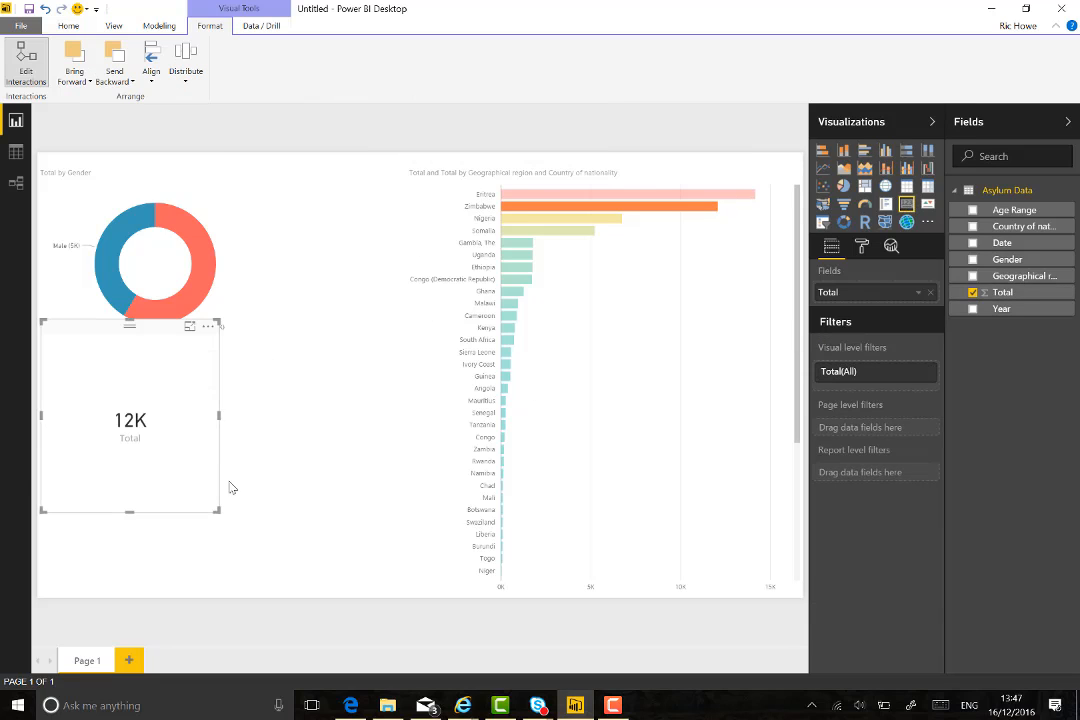
pyautogui.moveTo(218, 510); pyautogui.dragTo(120, 377)
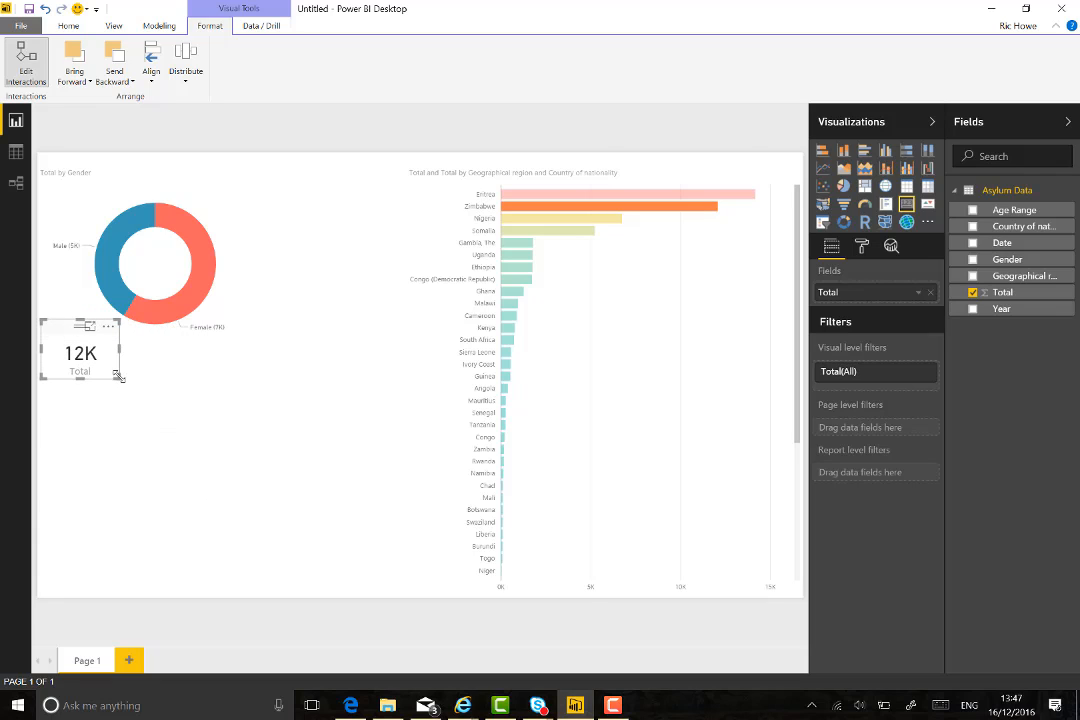
# Set the card's data label text size to 16 and category label text size to 9, and place it in the donut's center
pyautogui.click(862, 247)
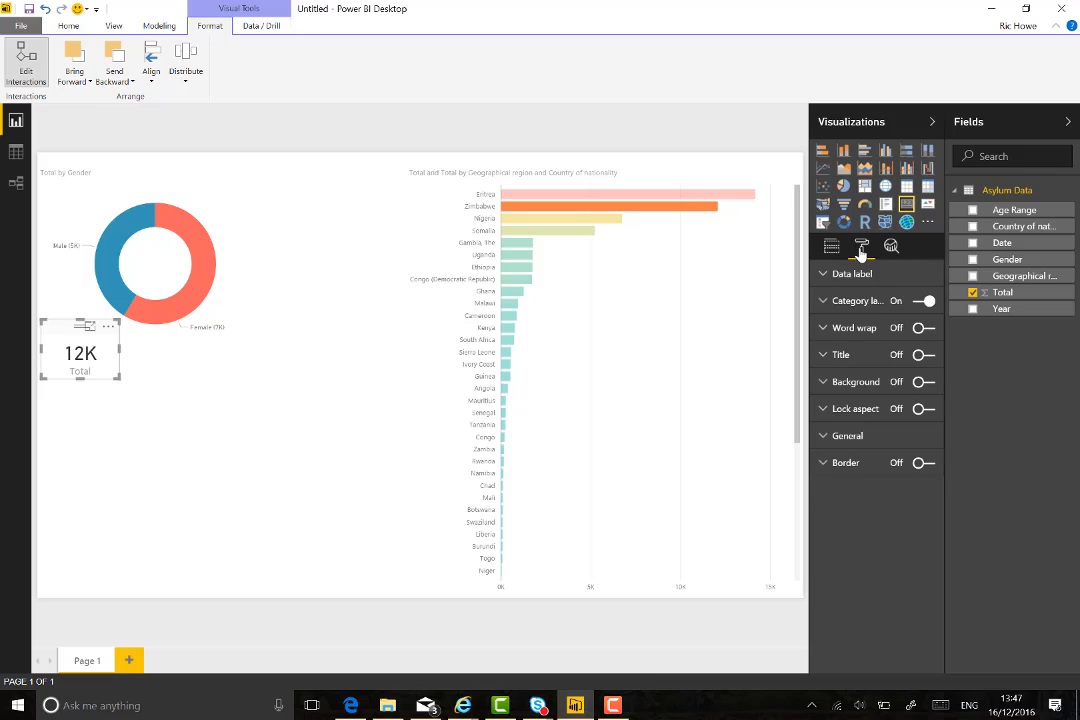
pyautogui.click(849, 274)
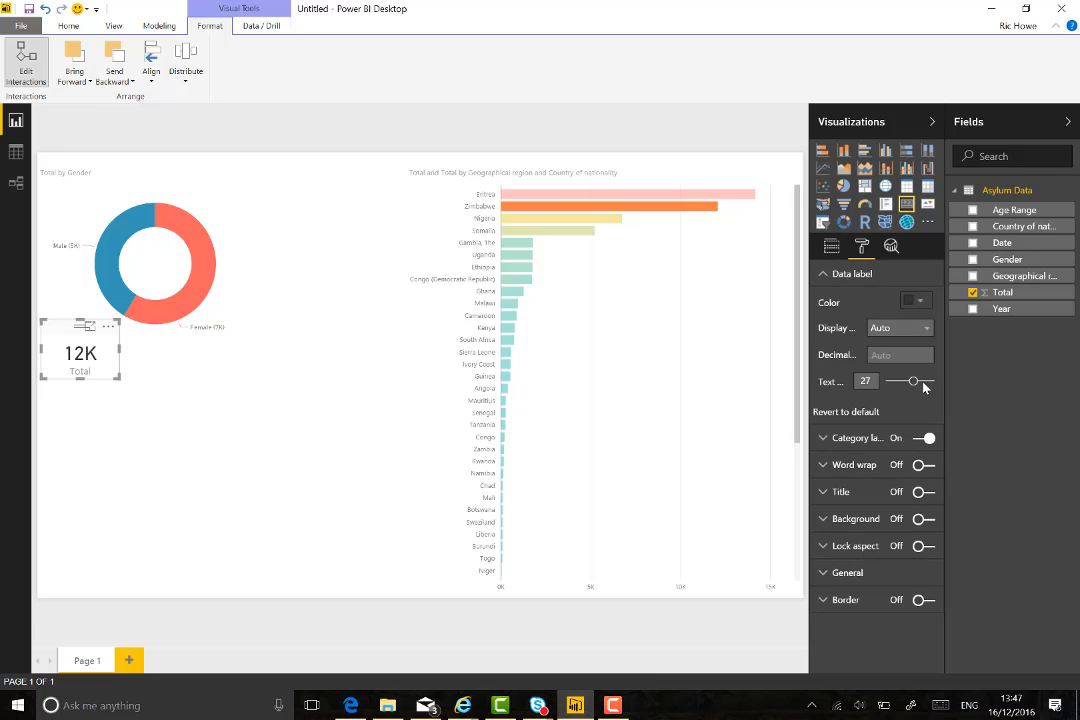
pyautogui.moveTo(912, 386); pyautogui.dragTo(899, 383)
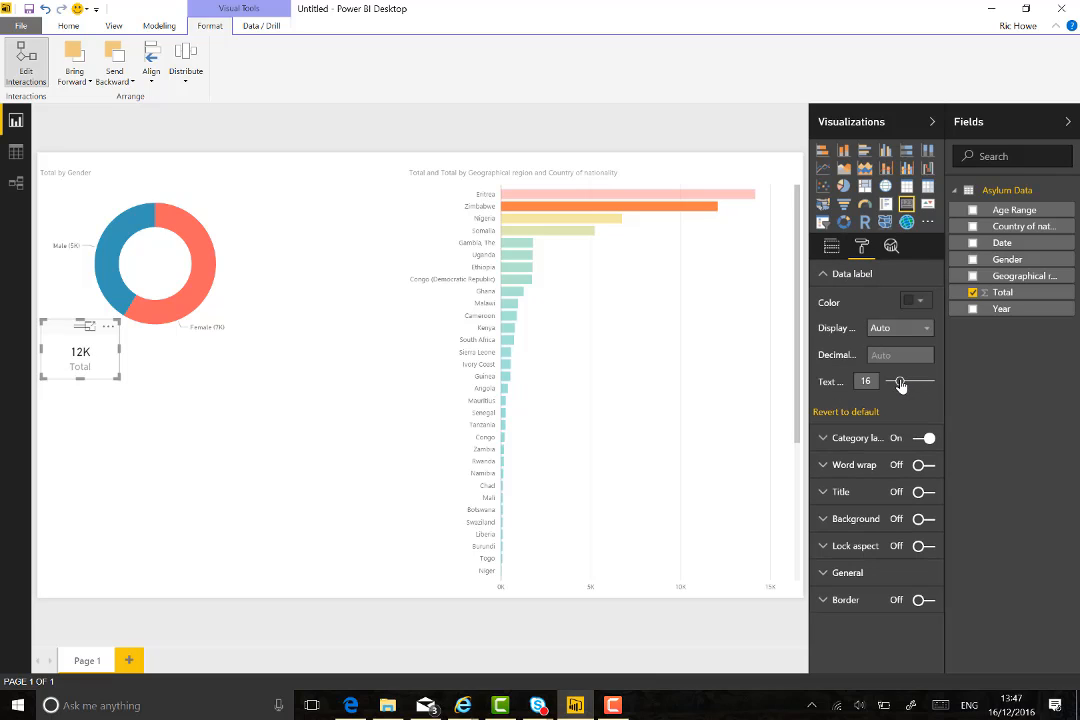
pyautogui.click(825, 438)
pyautogui.moveTo(895, 469); pyautogui.dragTo(892, 469)
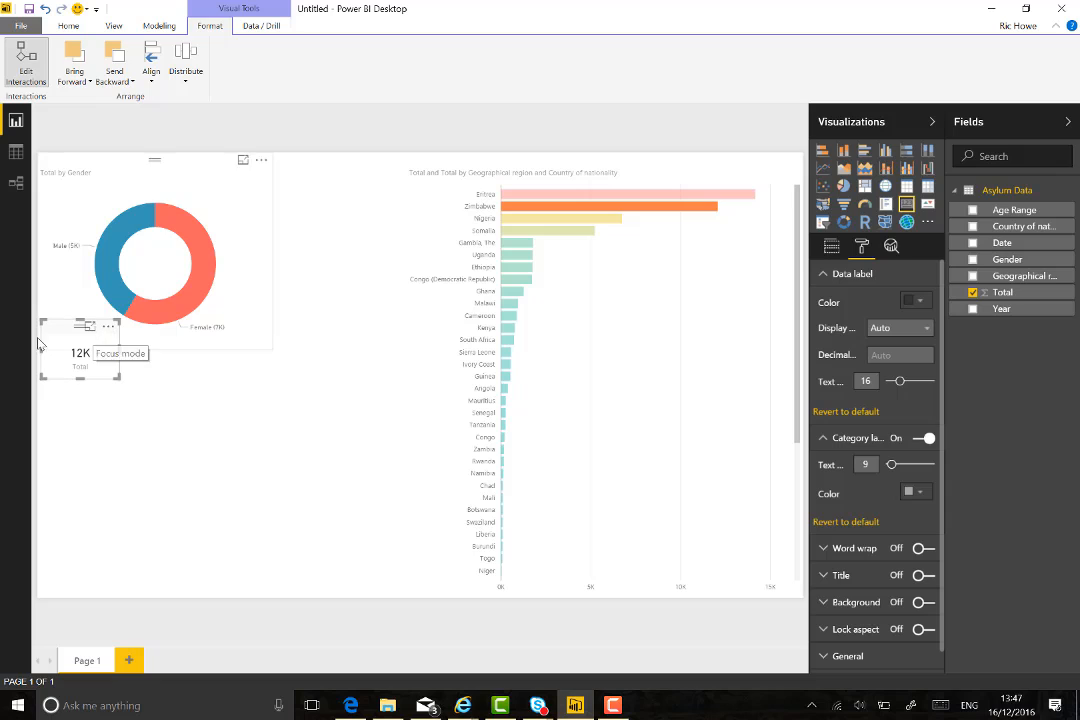
pyautogui.moveTo(62, 334); pyautogui.dragTo(137, 249)
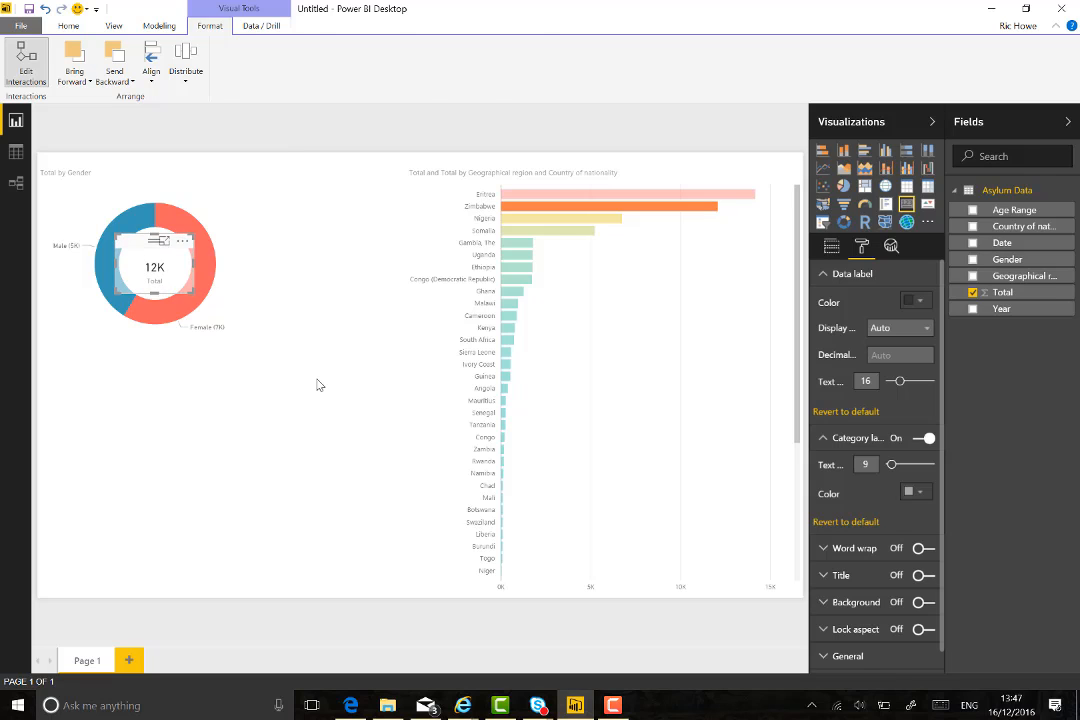
pyautogui.click(316, 381)
# Filter the donut and card by Eritrea, Gambia, Sierra Leone and Zimbabwe in turn, turning off interaction editing along the way
pyautogui.click(589, 203)
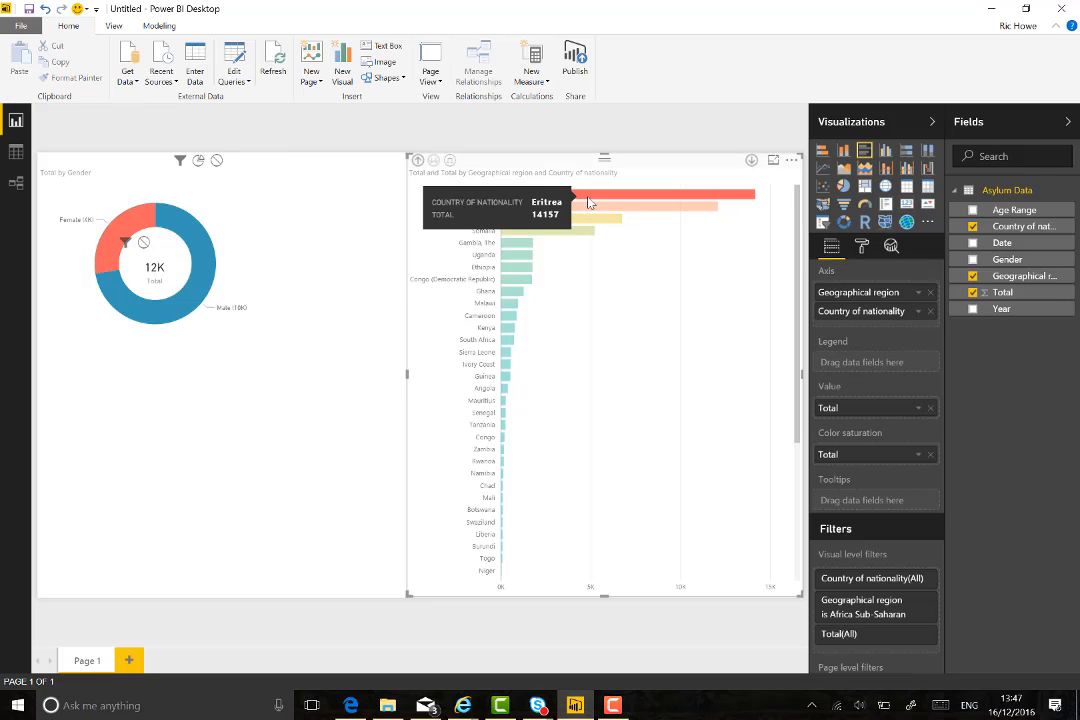
pyautogui.click(515, 243)
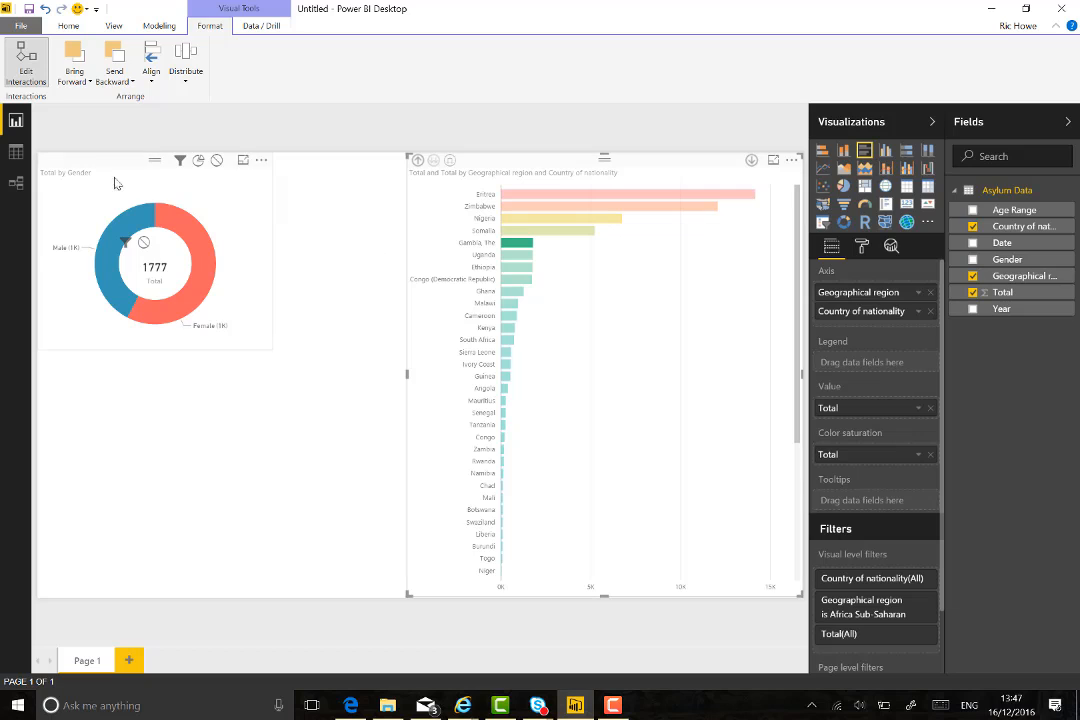
pyautogui.click(29, 66)
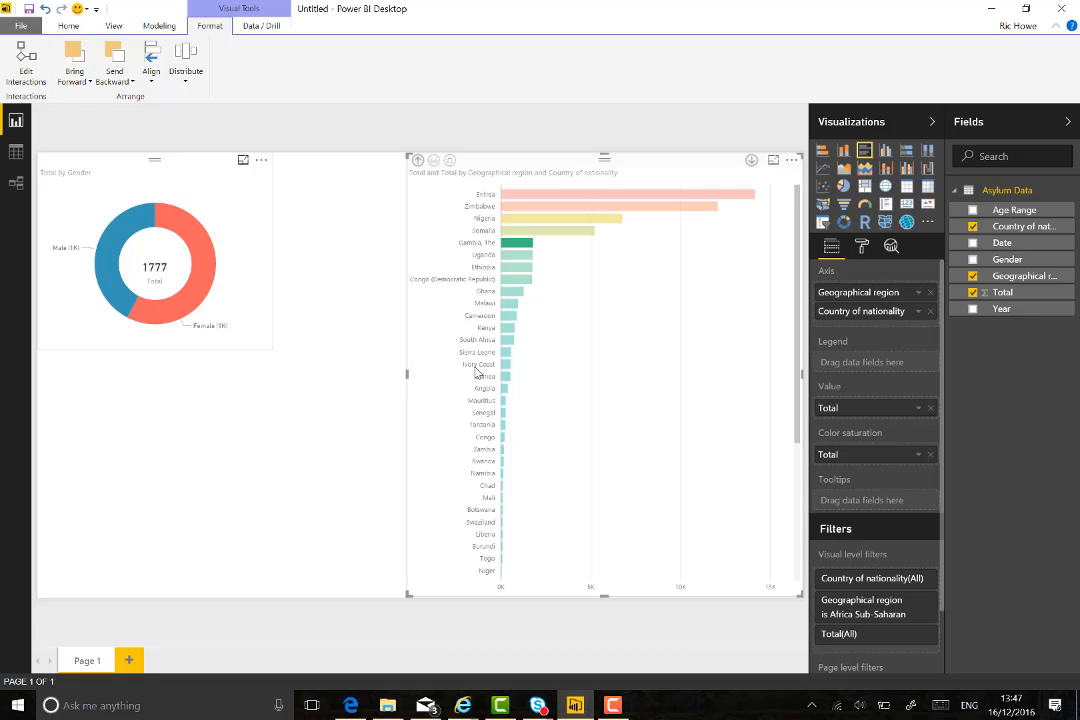
pyautogui.click(512, 318)
pyautogui.click(506, 352)
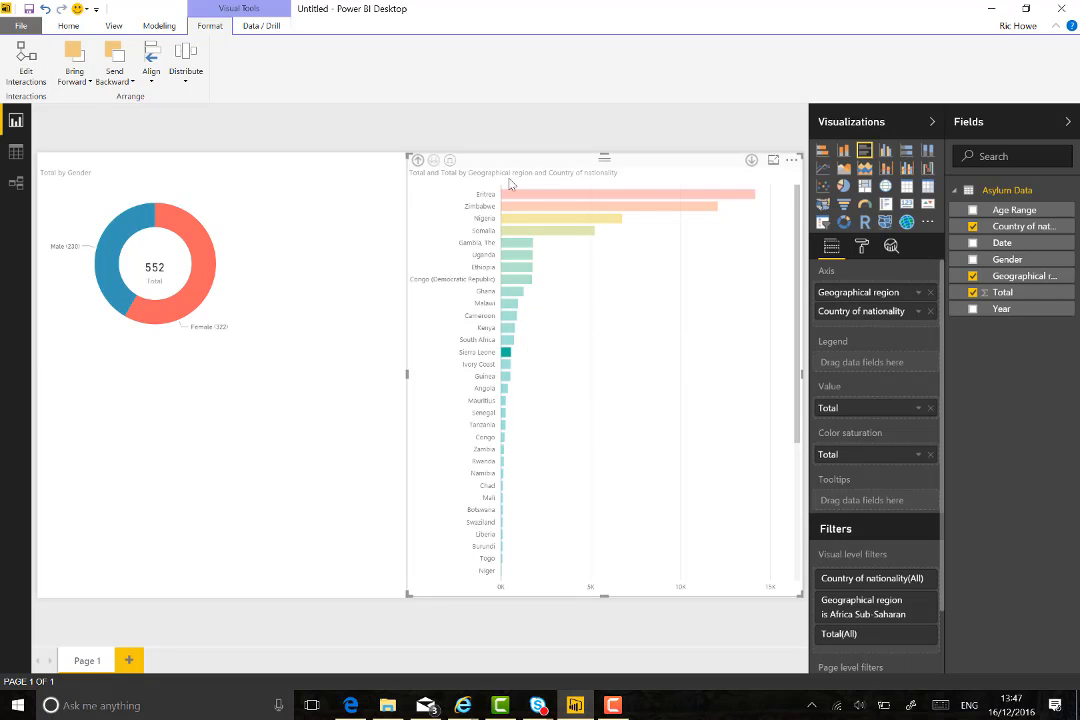
pyautogui.click(538, 208)
# Add a stacked column chart of Total by Age Range below the donut, widened to nearly reach the bar chart
pyautogui.click(265, 412)
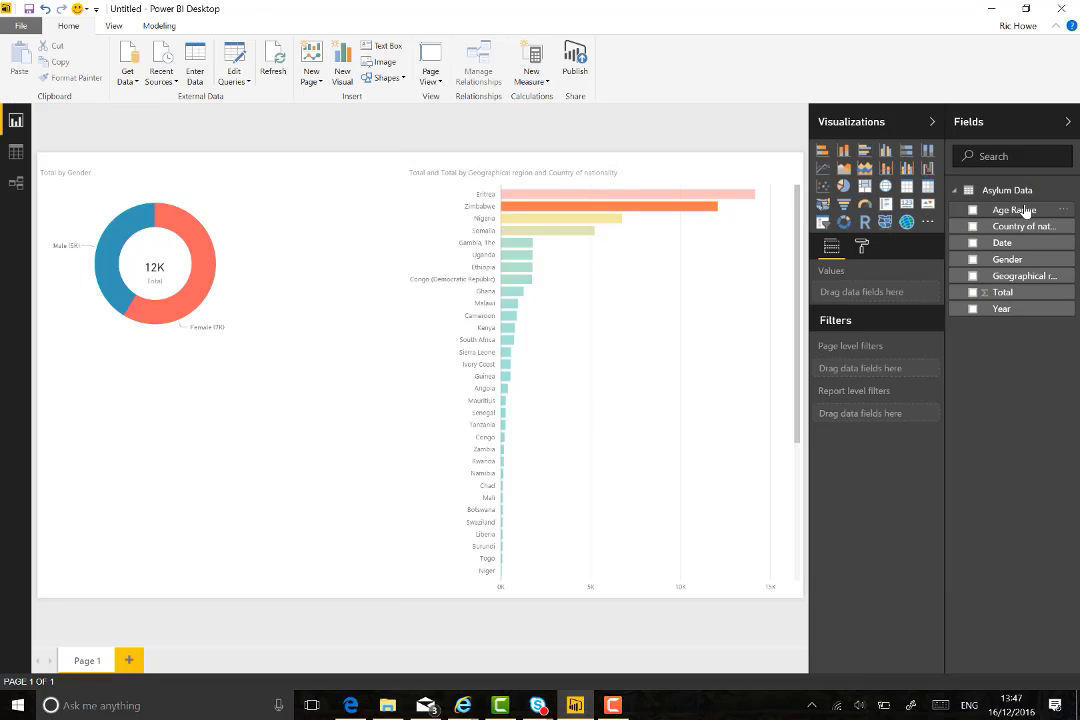
pyautogui.moveTo(1012, 210); pyautogui.dragTo(152, 547)
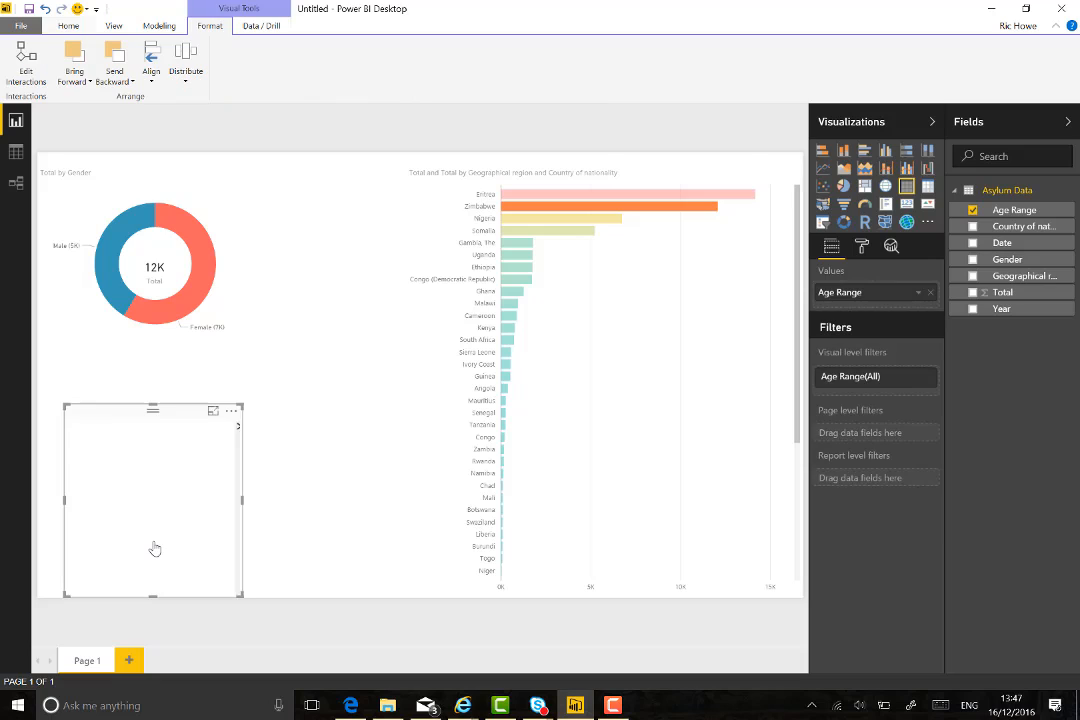
pyautogui.click(845, 153)
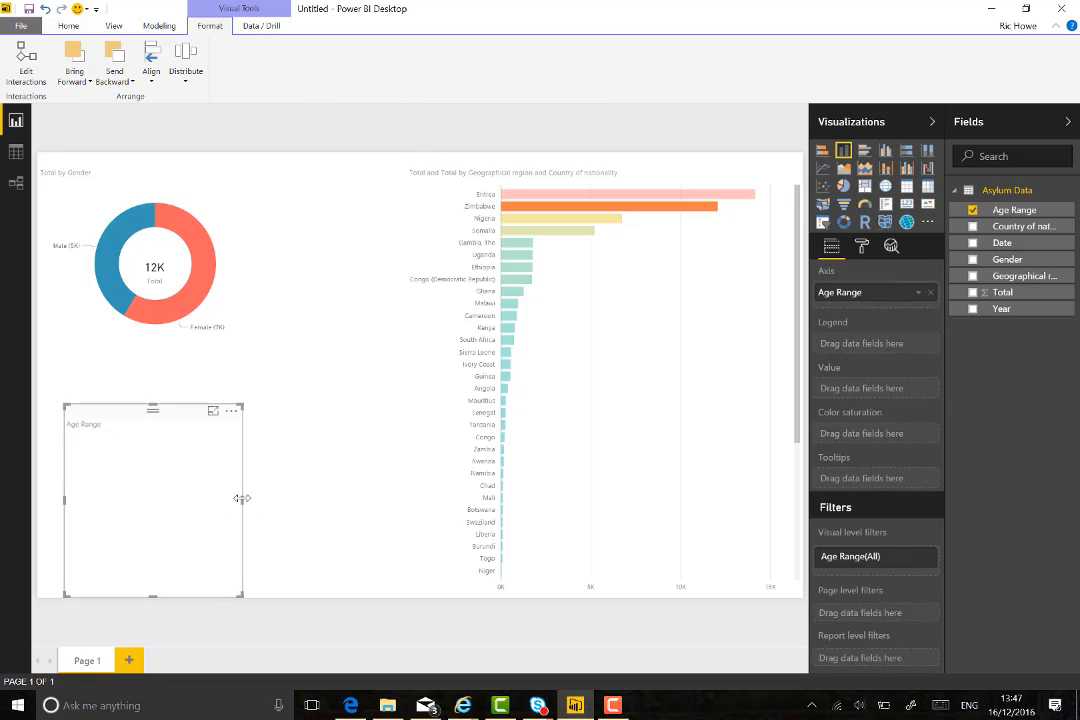
pyautogui.moveTo(241, 499); pyautogui.dragTo(390, 503)
pyautogui.moveTo(1002, 292); pyautogui.dragTo(272, 536)
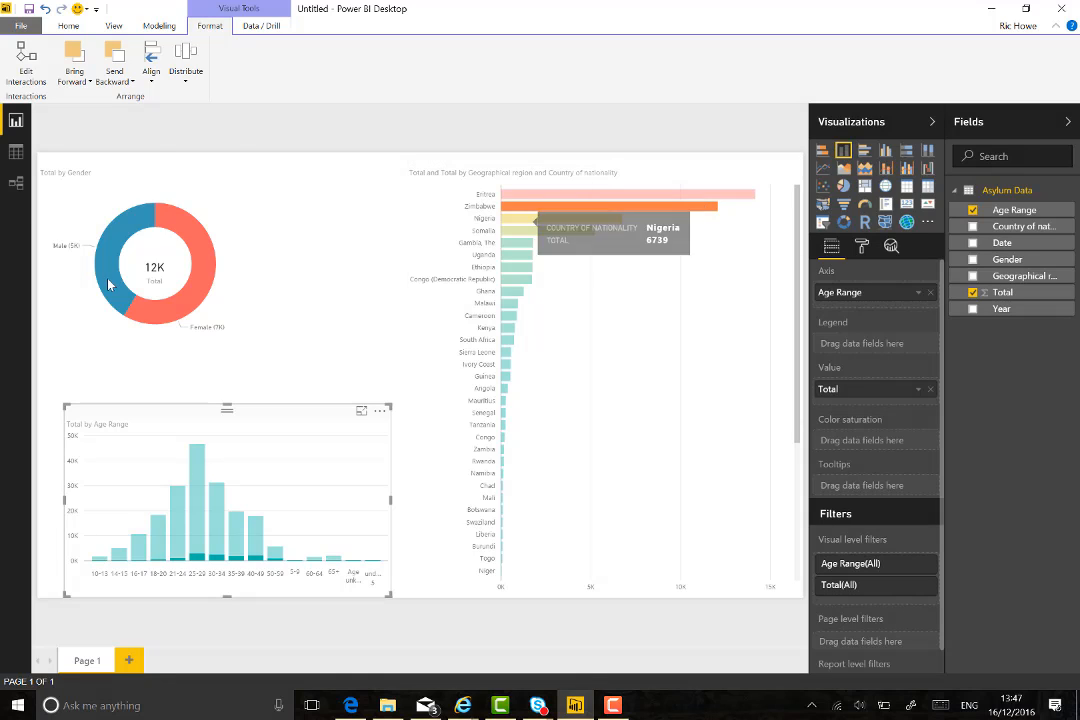
# Turn on interaction editing and set the bar chart to filter the Total by Age Range chart
pyautogui.click(26, 62)
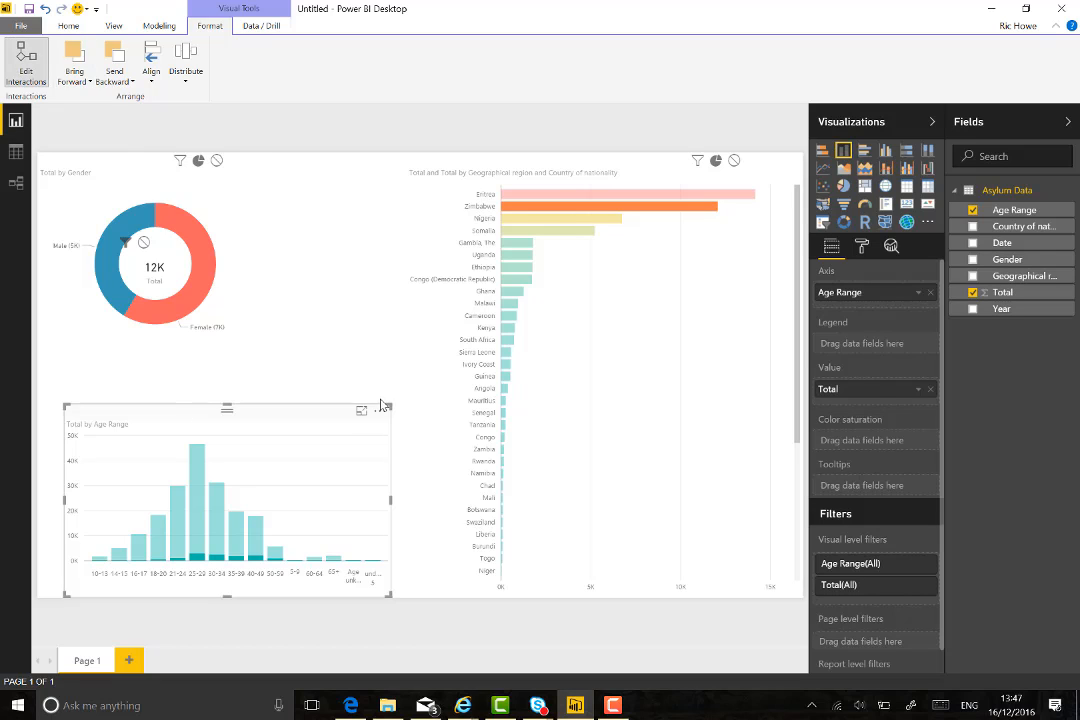
pyautogui.click(555, 218)
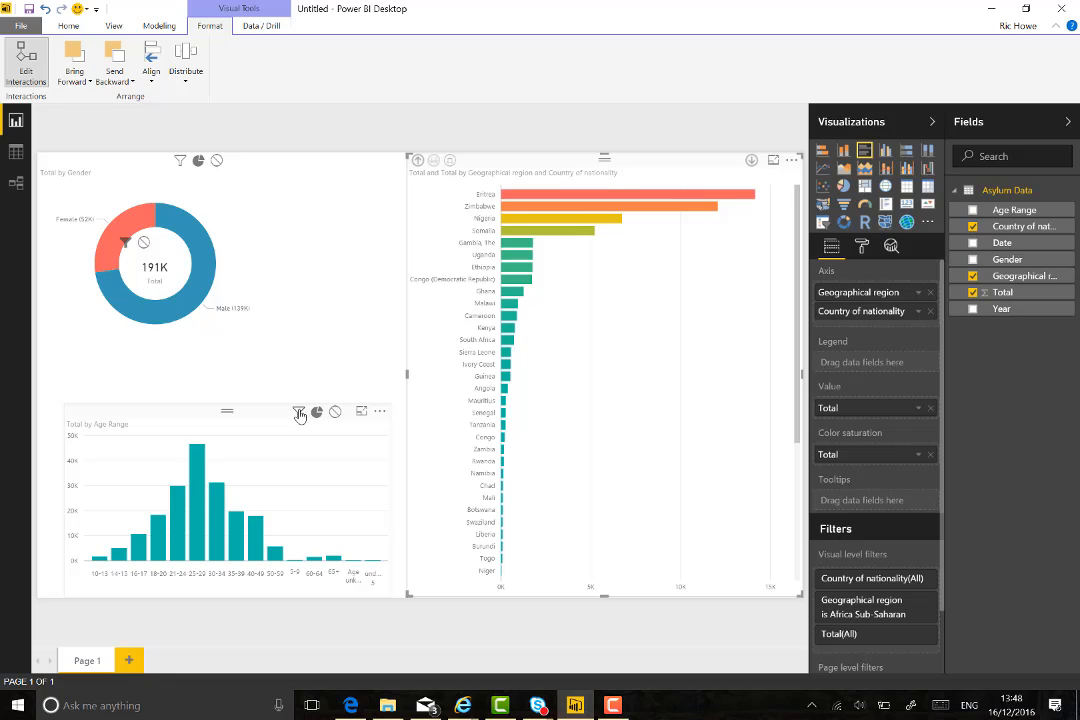
pyautogui.click(299, 413)
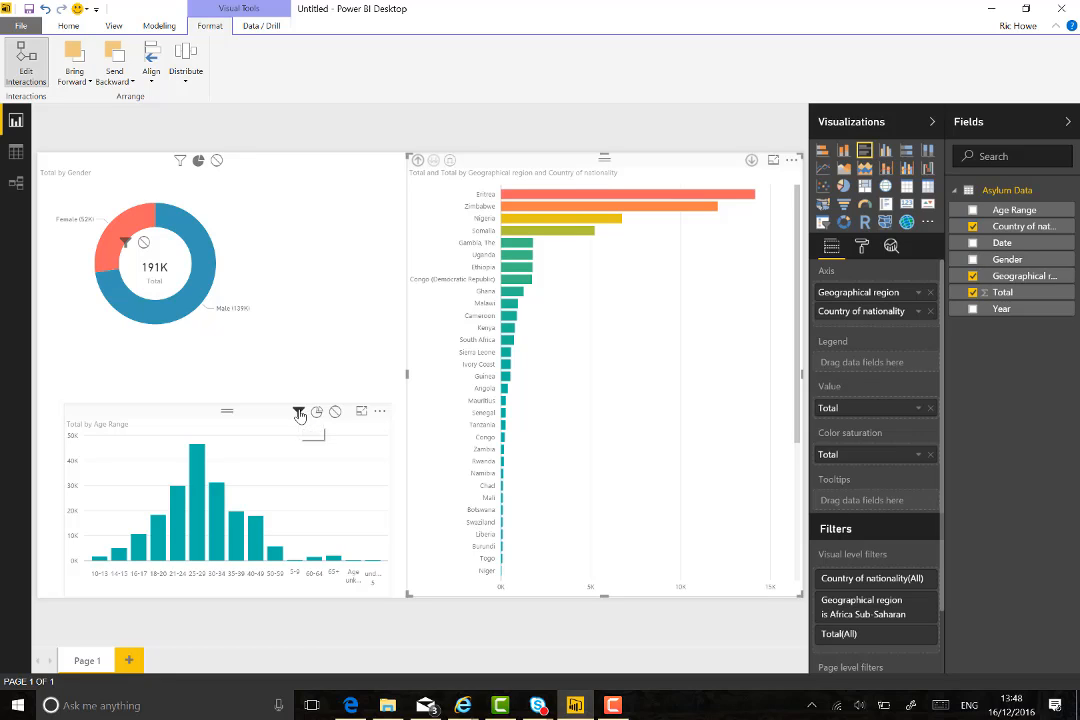
# Filter the report by Zimbabwe and by Nigeria to compare their age range distributions
pyautogui.click(569, 208)
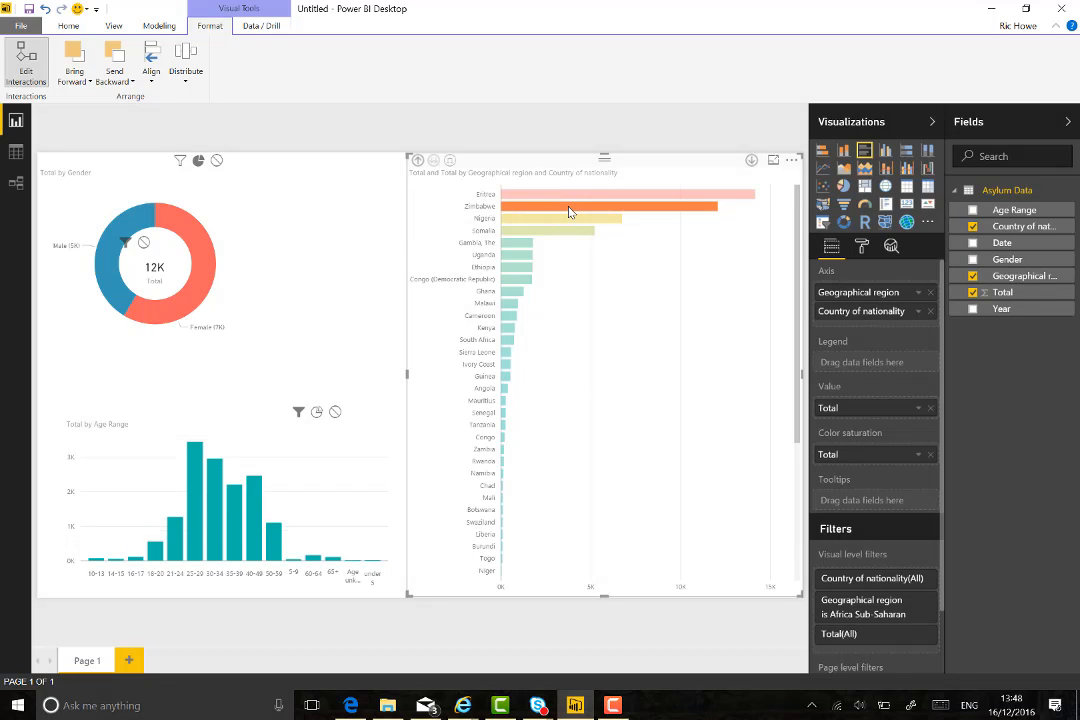
pyautogui.click(535, 218)
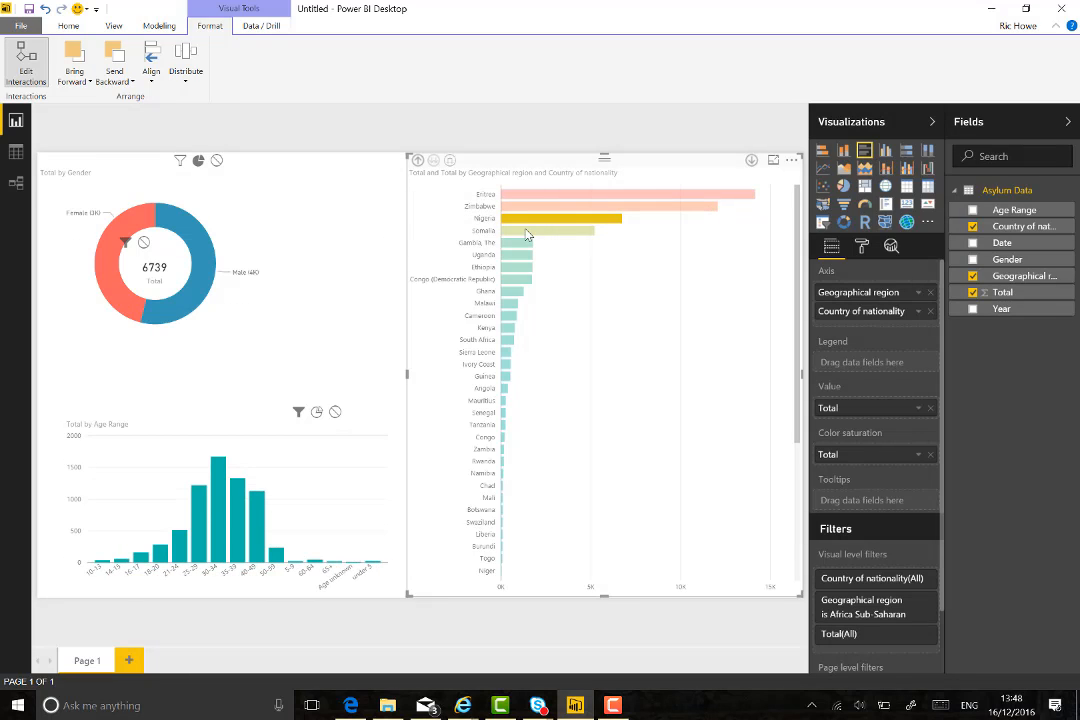
# Filter the report by Somalia and by Gambia, The to compare their gender split and age range distribution
pyautogui.click(526, 231)
pyautogui.click(510, 247)
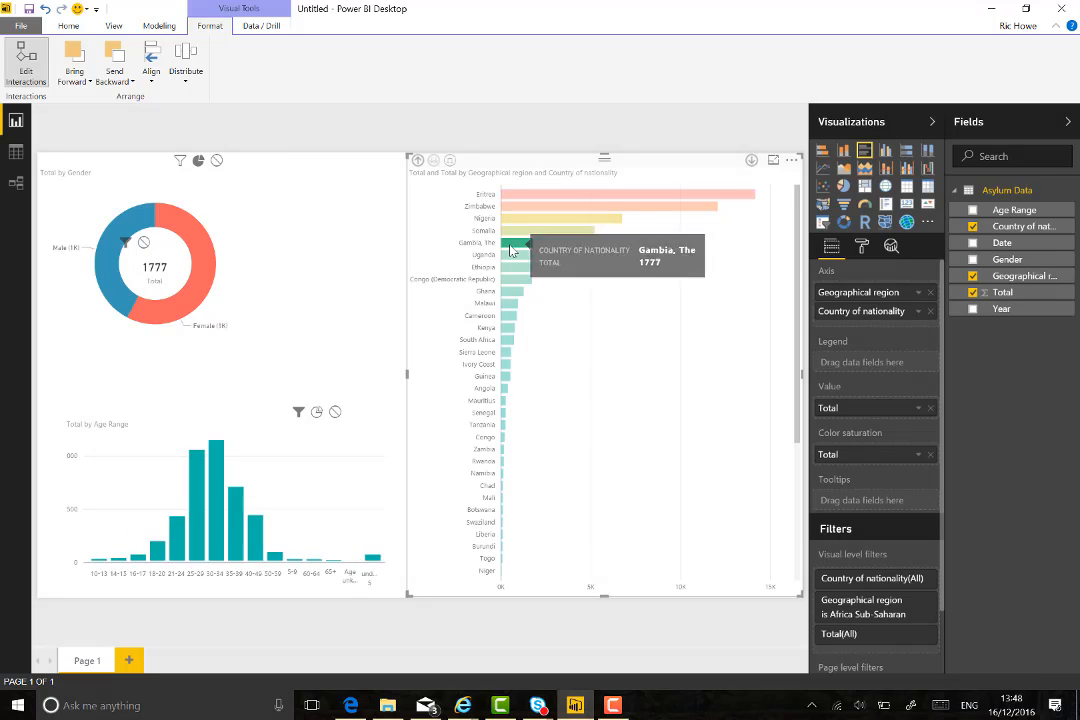
# Add Total as the color saturation of the age range column chart
pyautogui.click(289, 449)
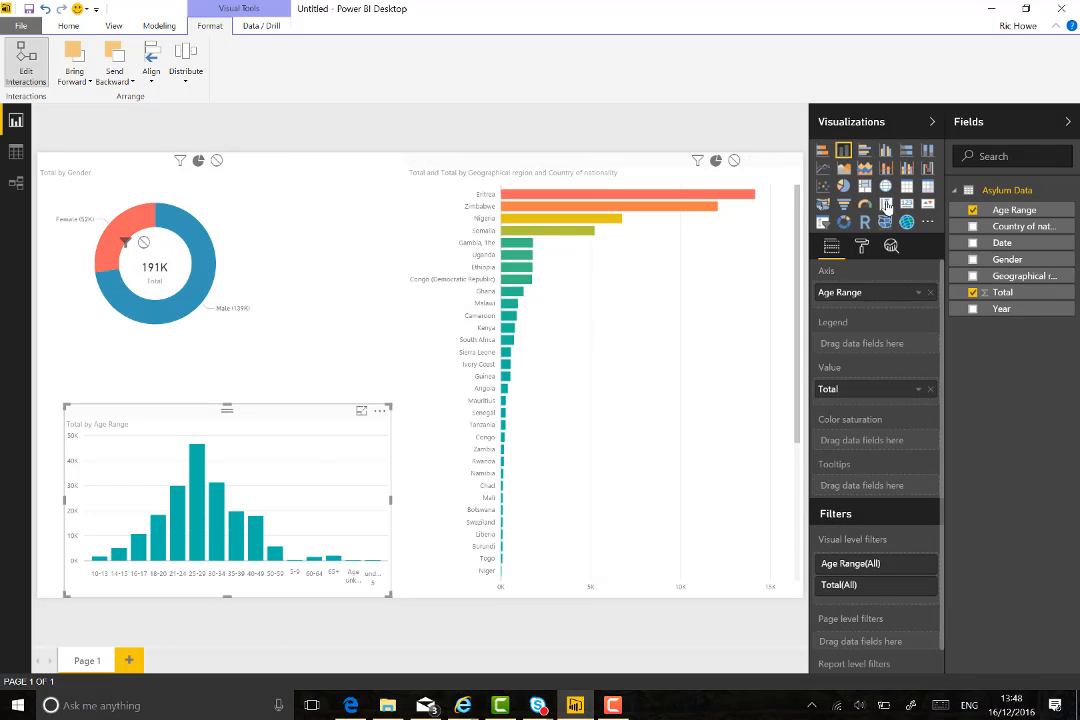
pyautogui.click(862, 246)
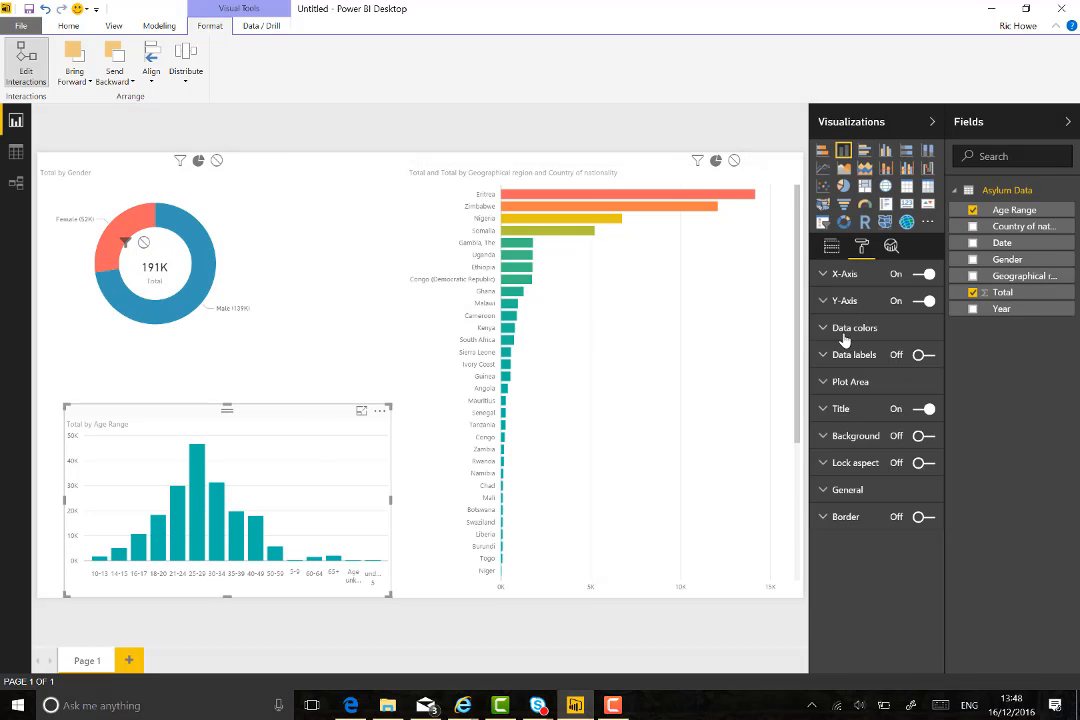
pyautogui.click(831, 246)
pyautogui.moveTo(1008, 291)
pyautogui.mouseDown()
pyautogui.moveTo(841, 398)
pyautogui.moveTo(822, 436)
pyautogui.moveTo(853, 444)
pyautogui.mouseUp()
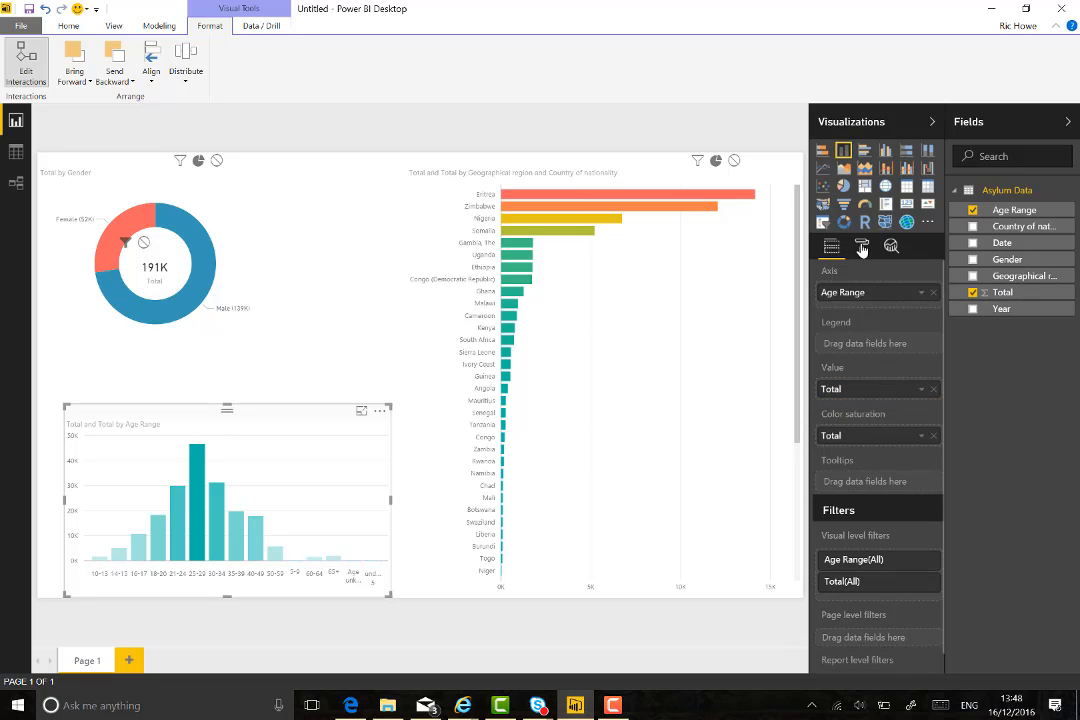
# Color the age range chart with a gradient from light purple at the minimum to dark purple at the maximum
pyautogui.click(859, 247)
pyautogui.click(845, 328)
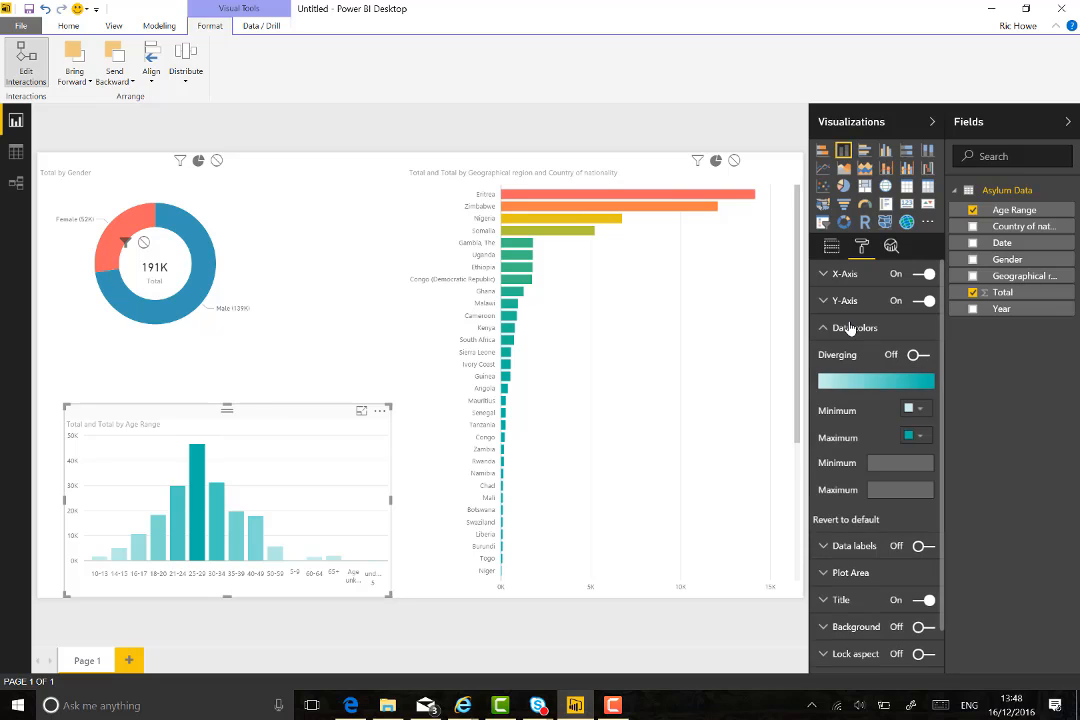
pyautogui.click(912, 410)
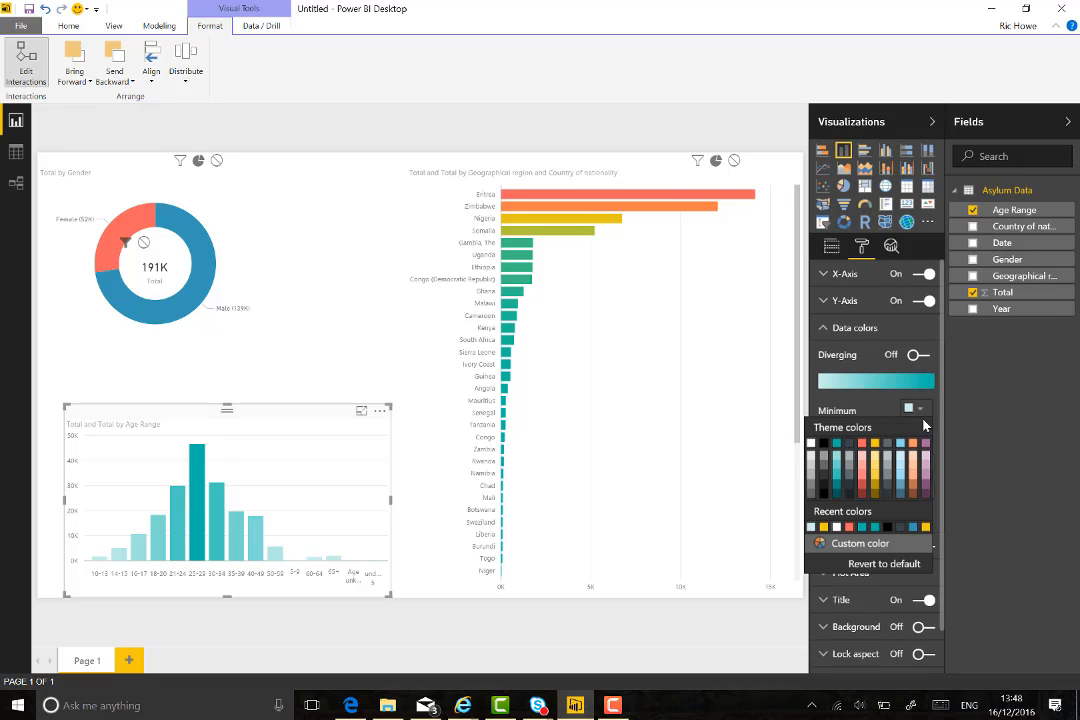
pyautogui.click(926, 463)
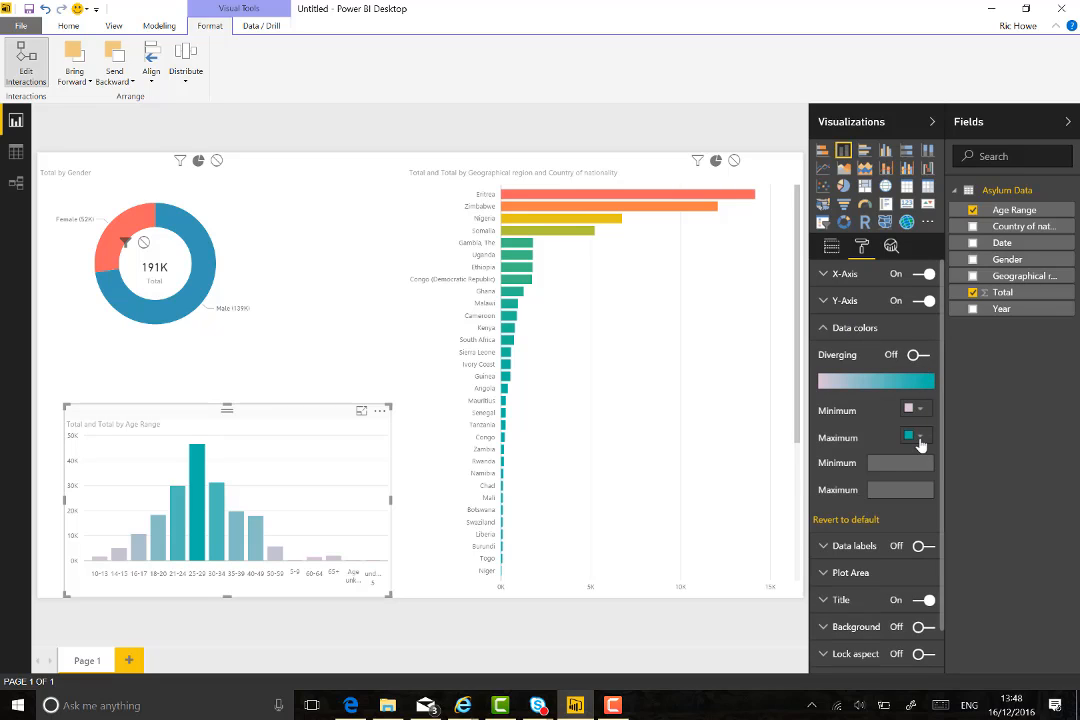
pyautogui.click(917, 438)
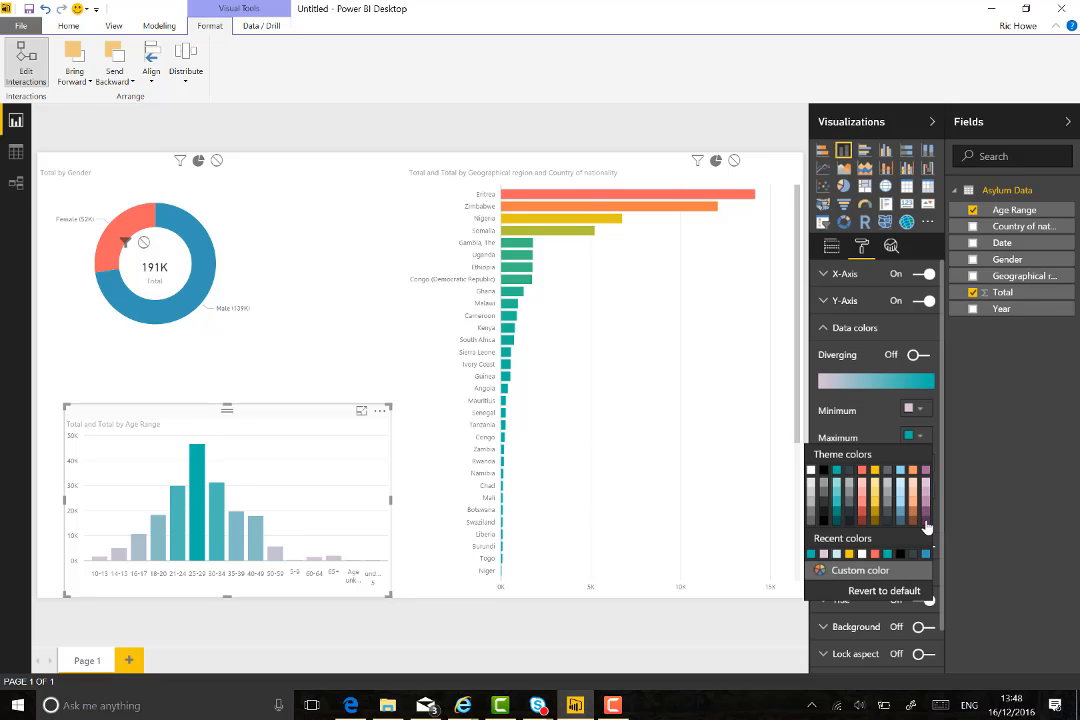
pyautogui.click(925, 521)
# Move the age range chart to the page's left edge, then make it wider and slightly shorter
pyautogui.moveTo(265, 414); pyautogui.dragTo(239, 414)
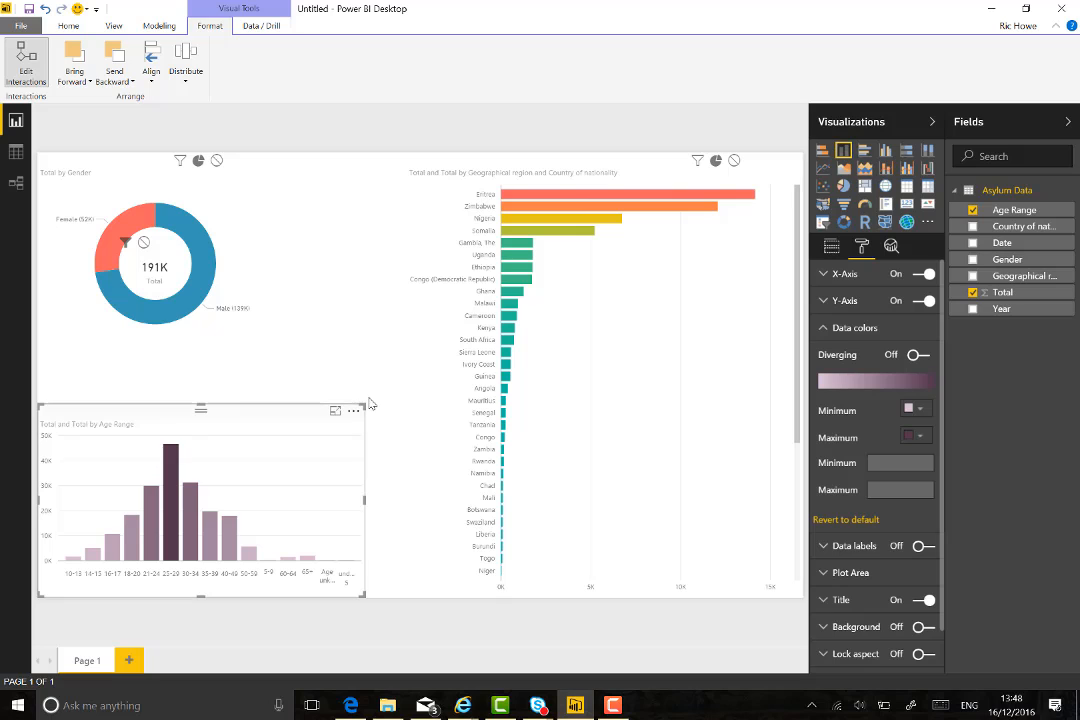
pyautogui.moveTo(365, 405); pyautogui.dragTo(449, 435)
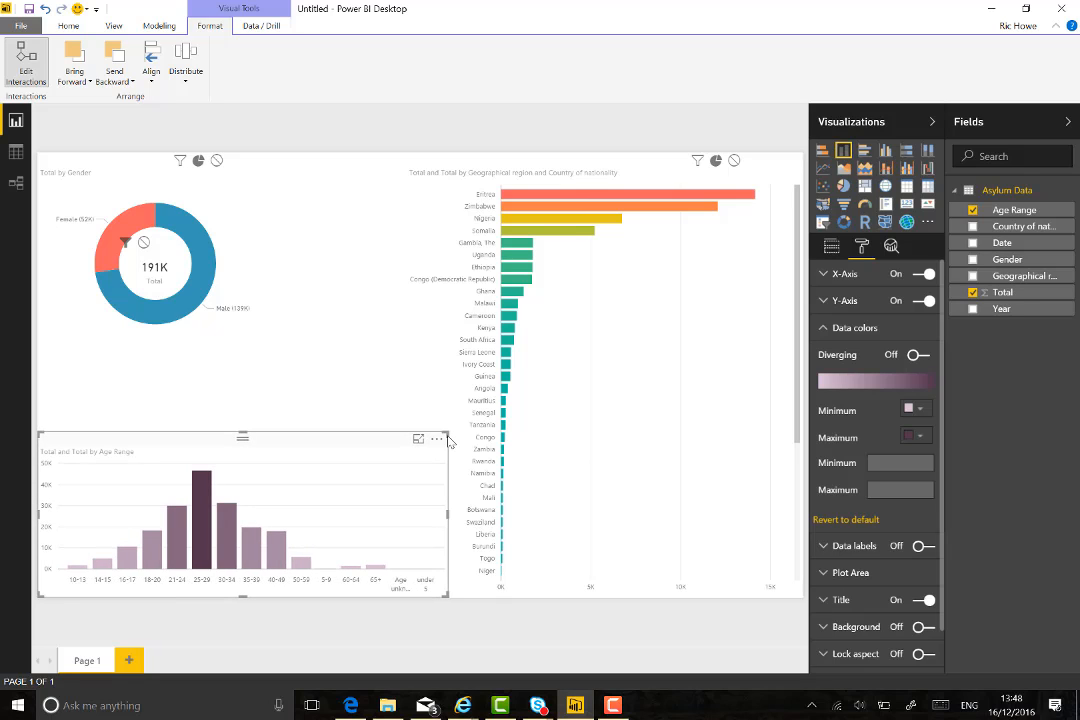
# Filter the nationality bar chart to the Top 10 countries of nationality by Total
pyautogui.click(704, 342)
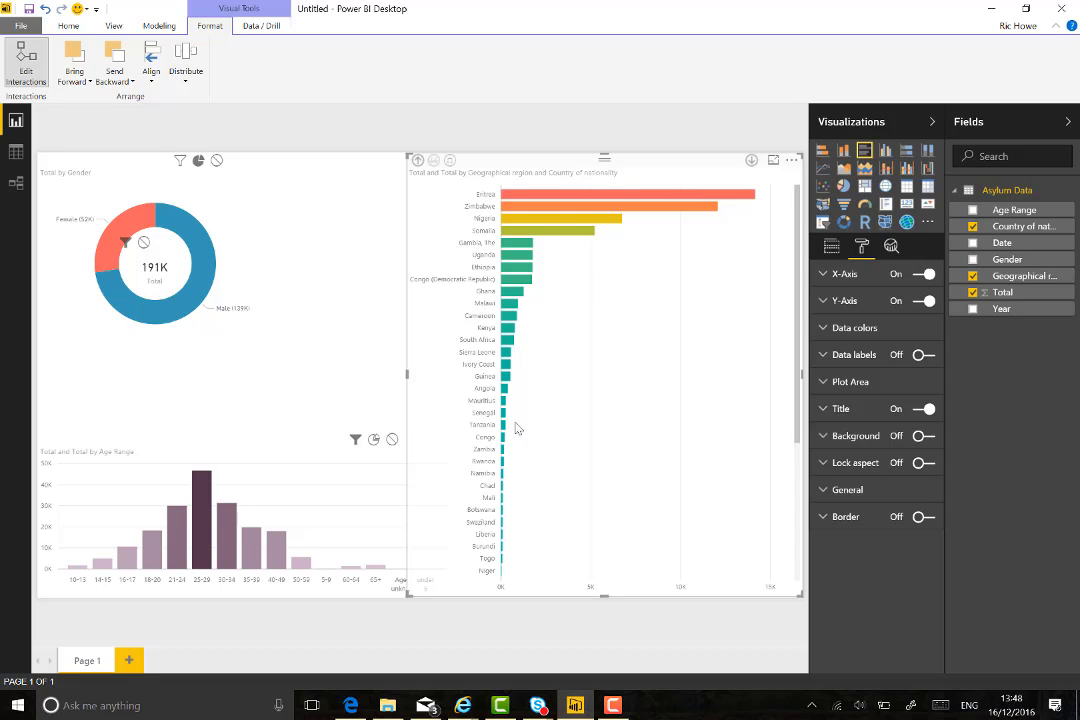
pyautogui.click(832, 247)
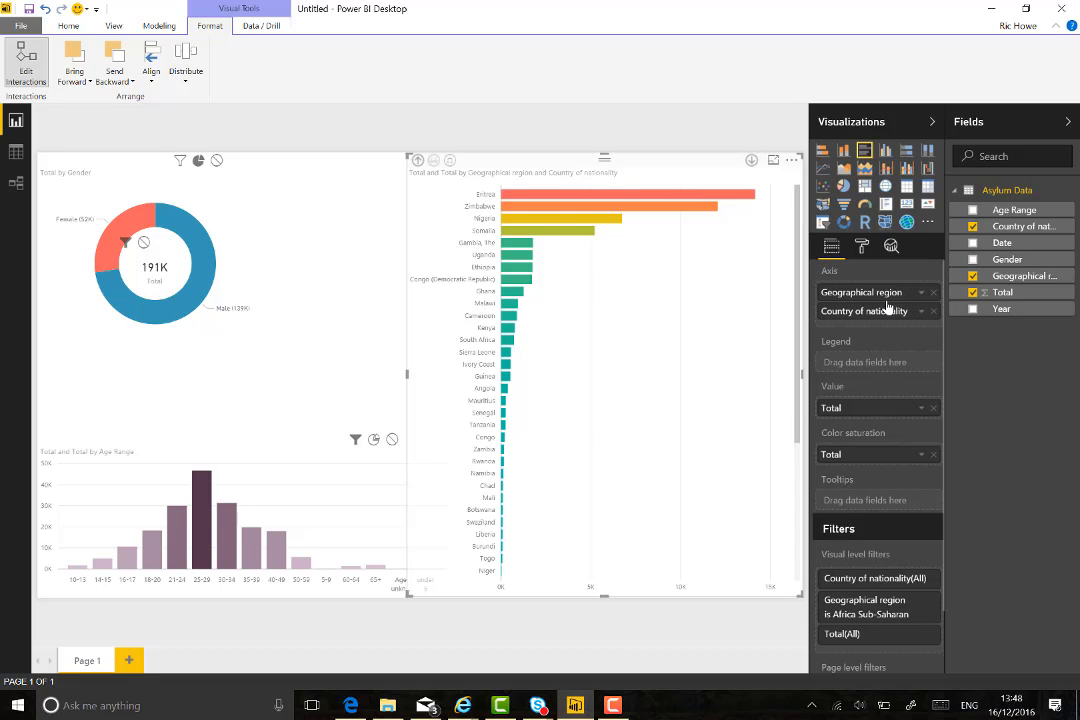
pyautogui.click(927, 579)
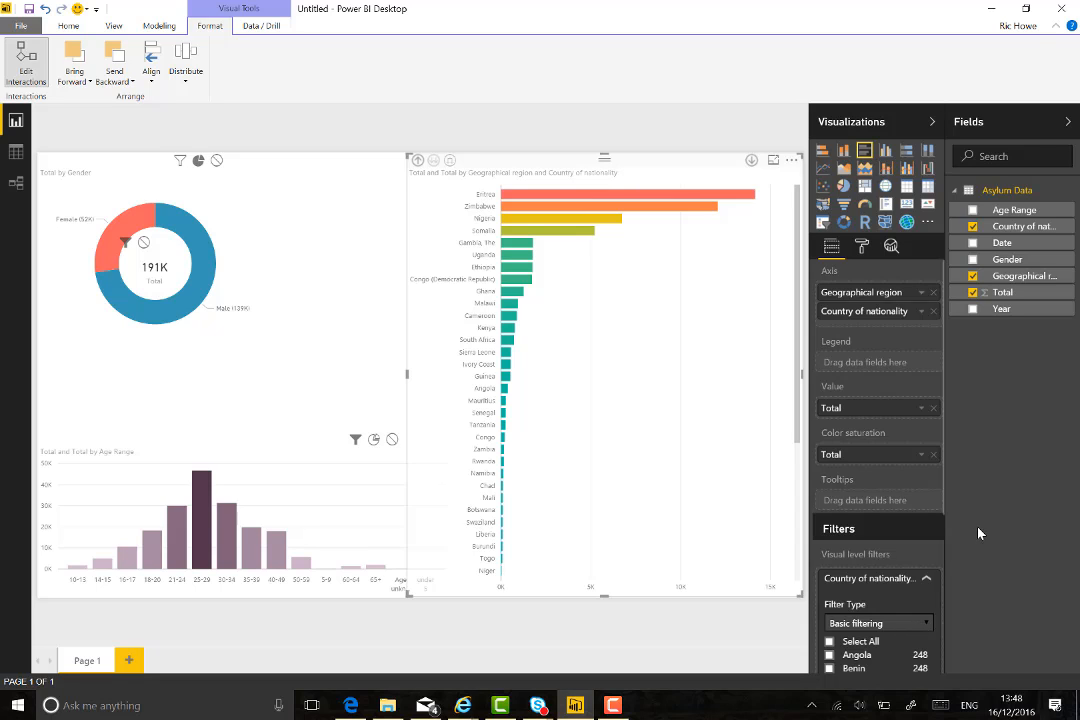
pyautogui.scroll(-3, 897, 574)
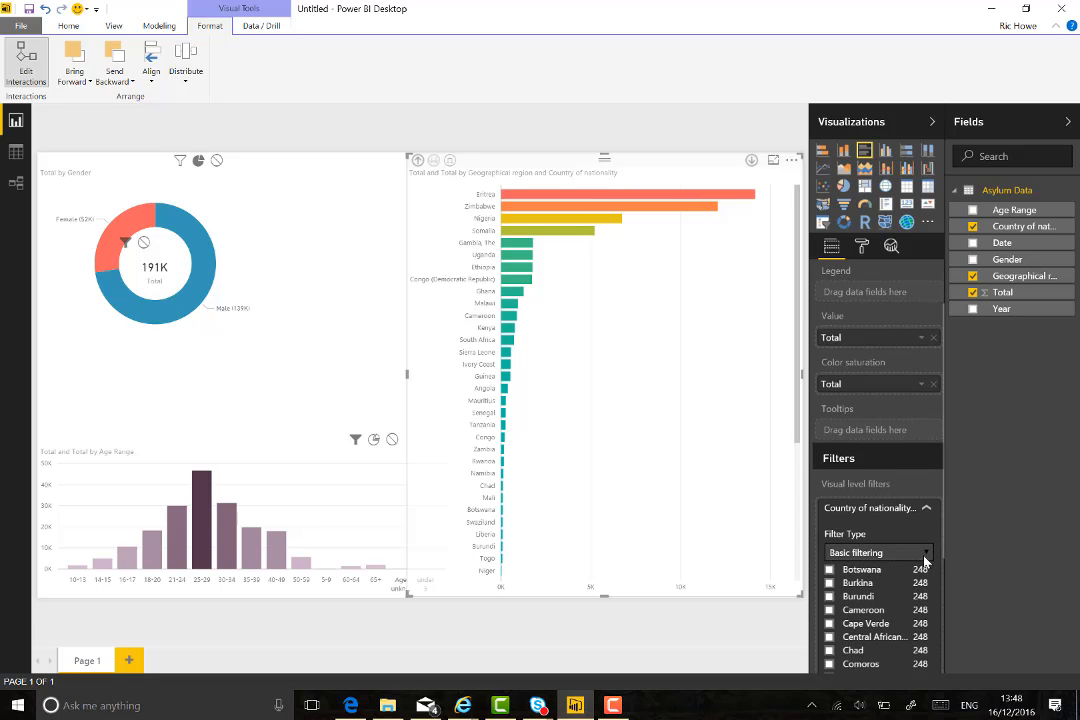
pyautogui.click(925, 558)
pyautogui.click(842, 594)
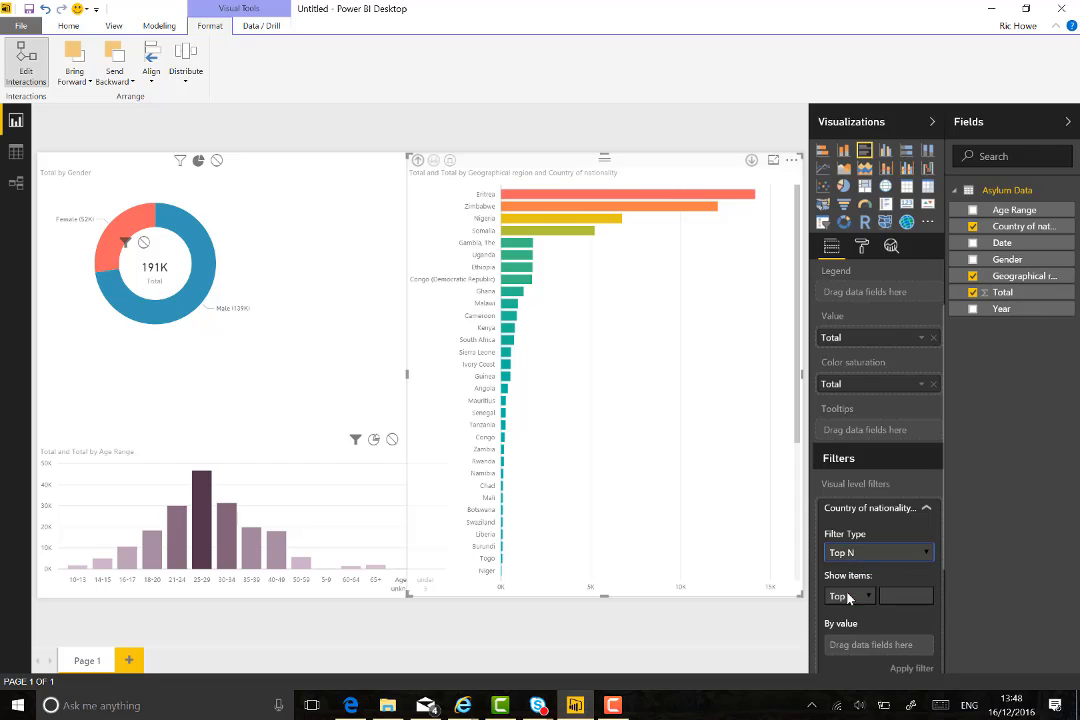
pyautogui.click(897, 597)
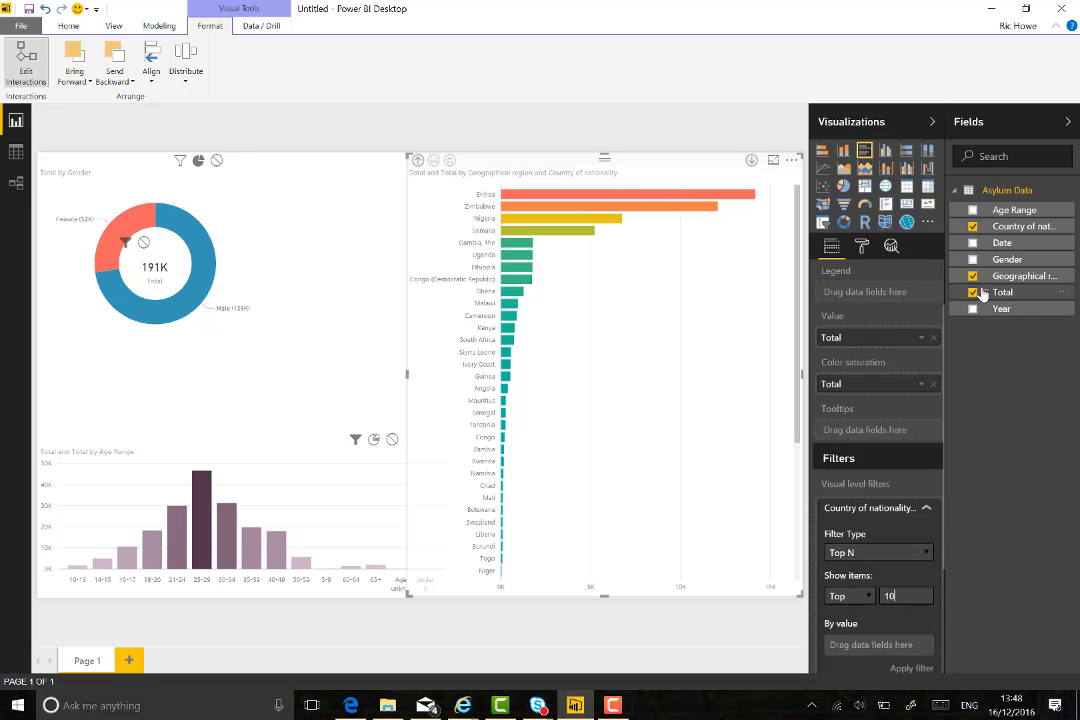
pyautogui.moveTo(966, 292); pyautogui.dragTo(872, 647)
pyautogui.click(918, 672)
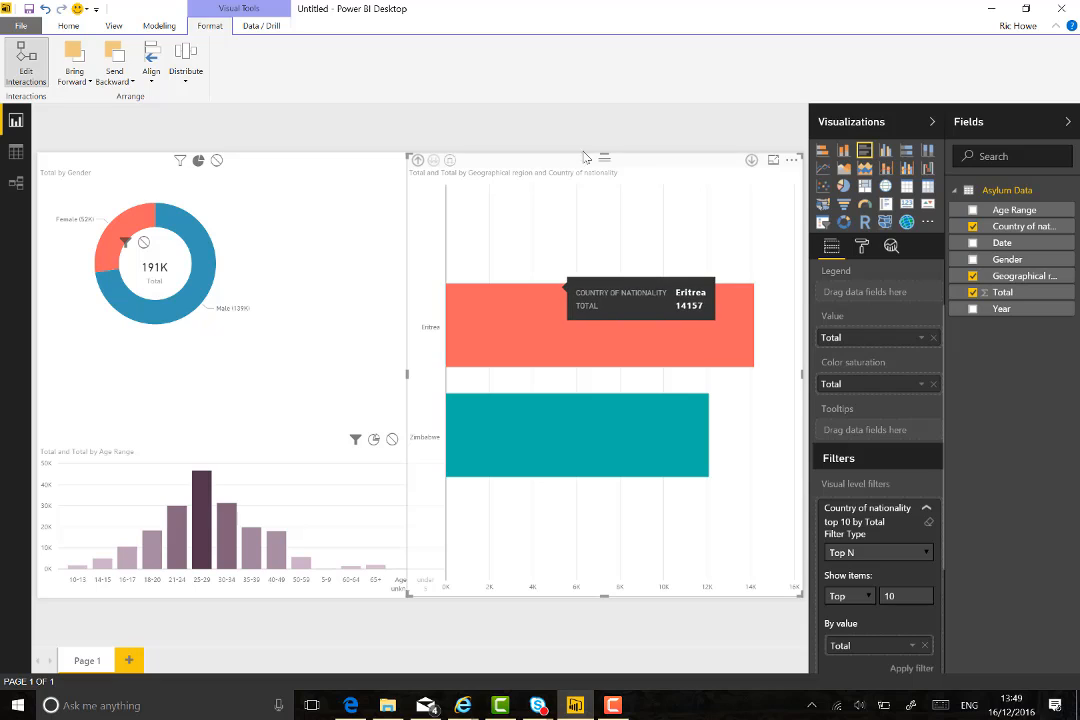
# Drill the bar chart up to geographical regions, then into Middle East and Asia South in turn, returning to region level each time
pyautogui.click(418, 162)
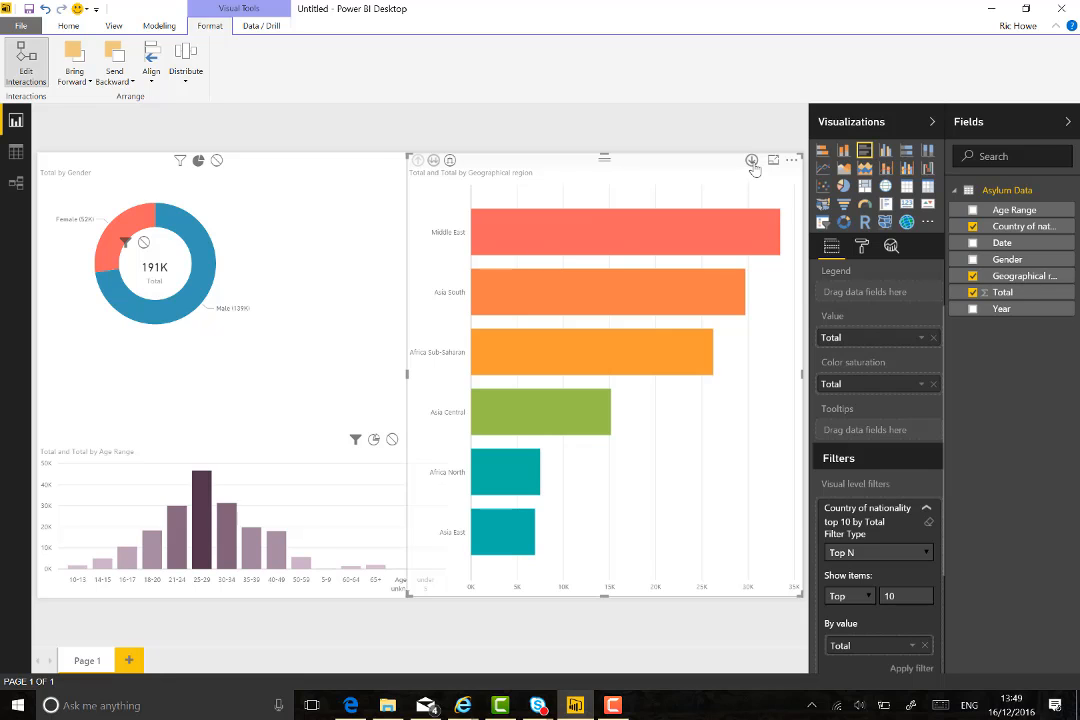
pyautogui.click(603, 237)
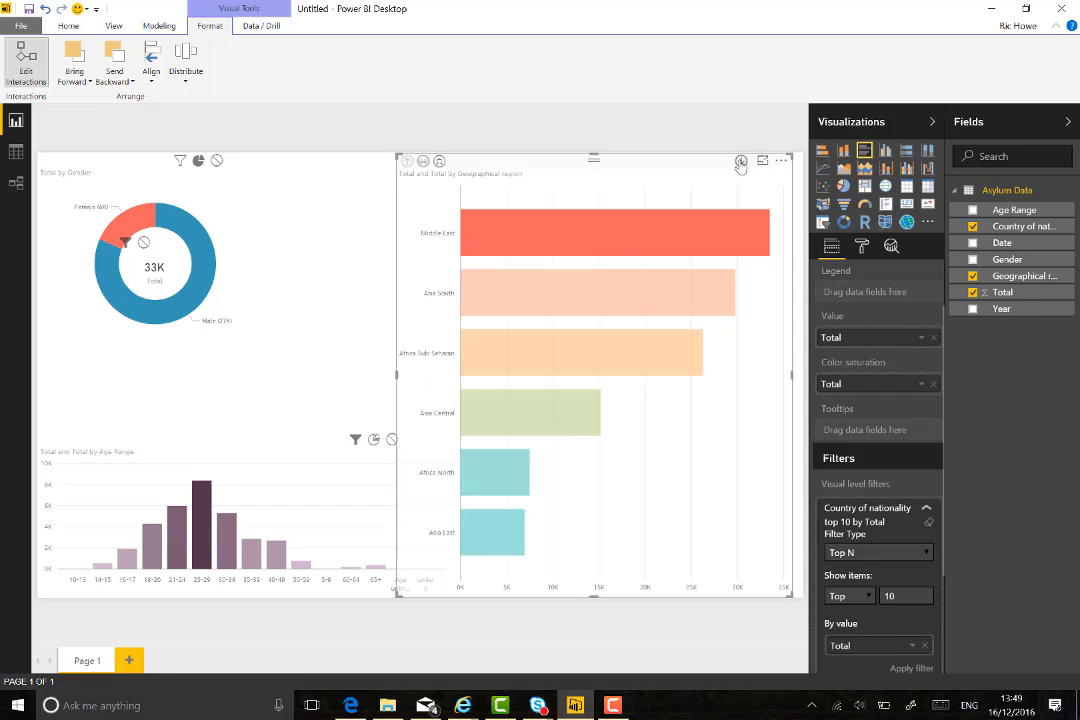
pyautogui.click(644, 231)
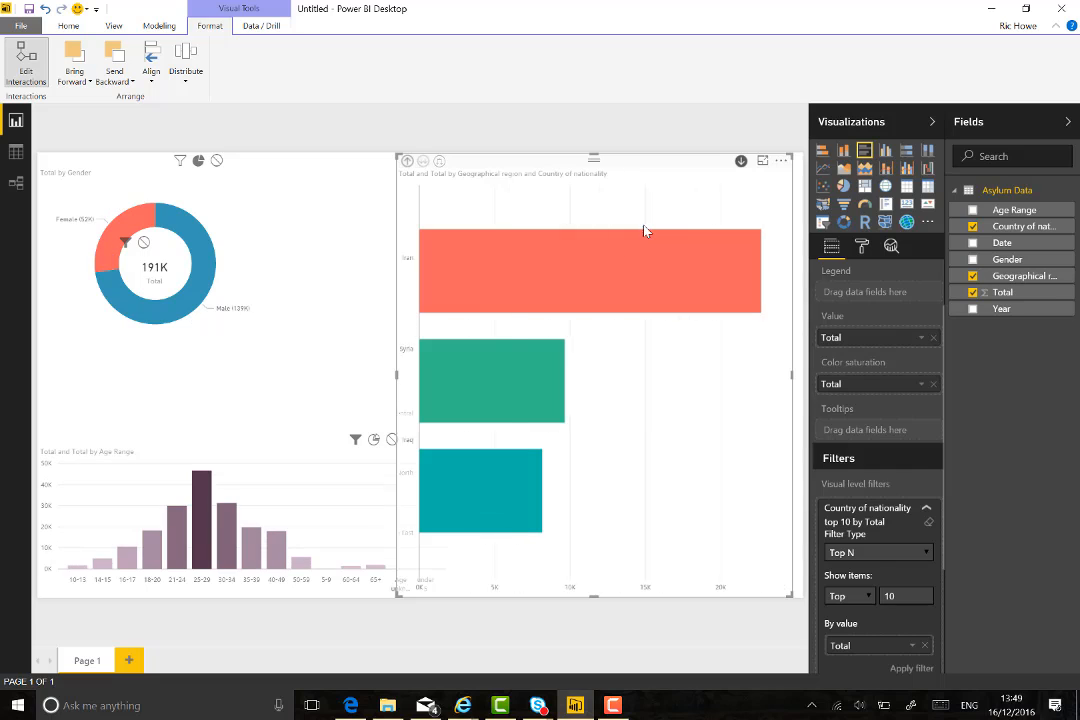
pyautogui.click(407, 163)
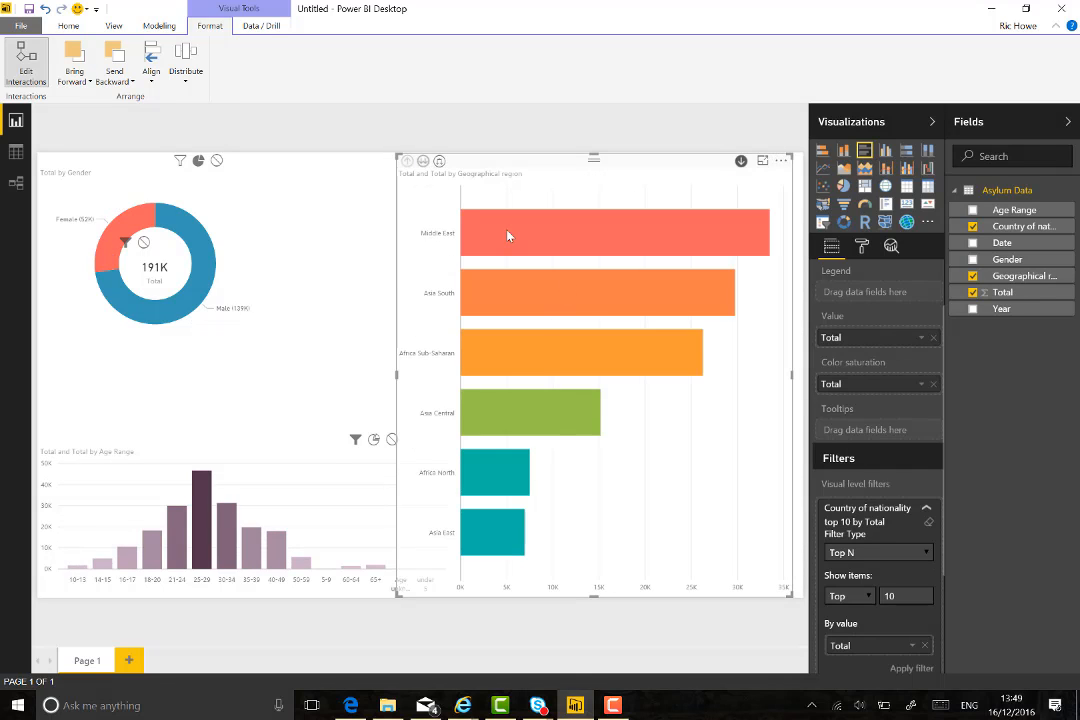
pyautogui.click(556, 303)
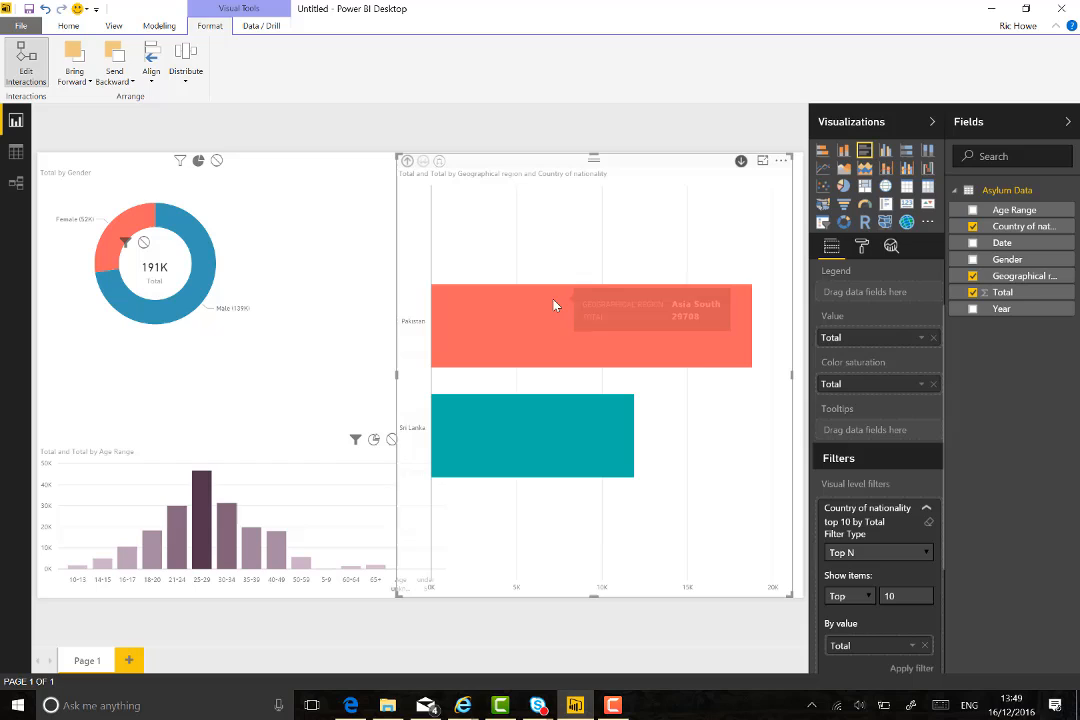
pyautogui.click(407, 161)
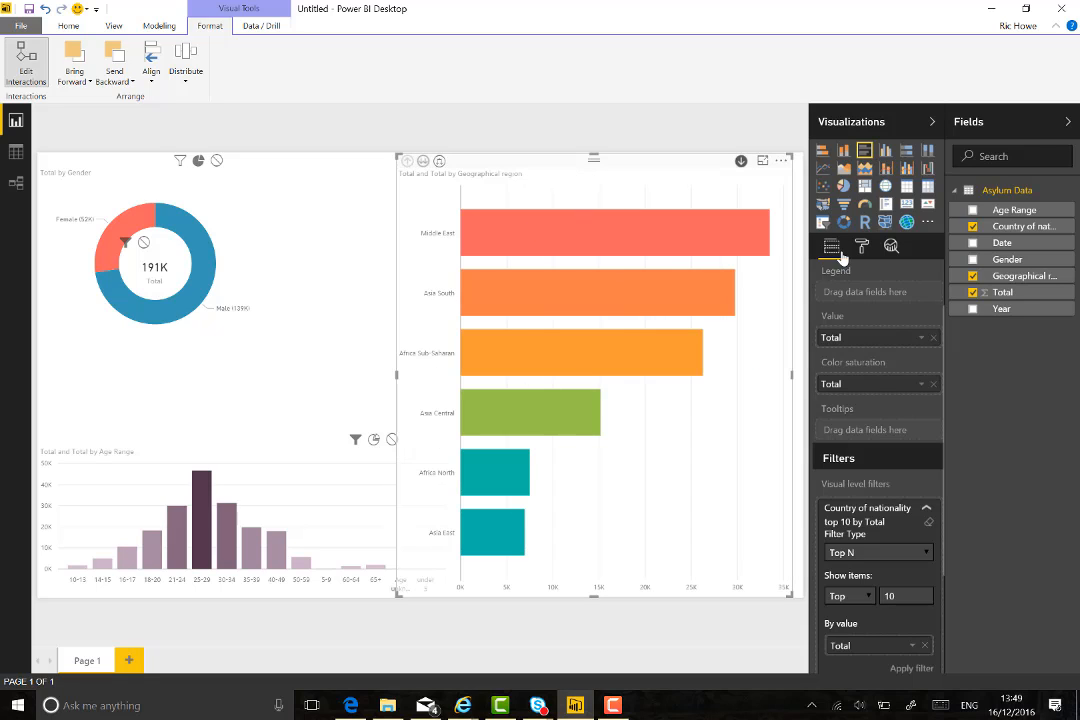
# Remove Geographical region from the bar chart's axis and narrow the chart from its left edge to clear the age range chart
pyautogui.scroll(-2, 876, 314)
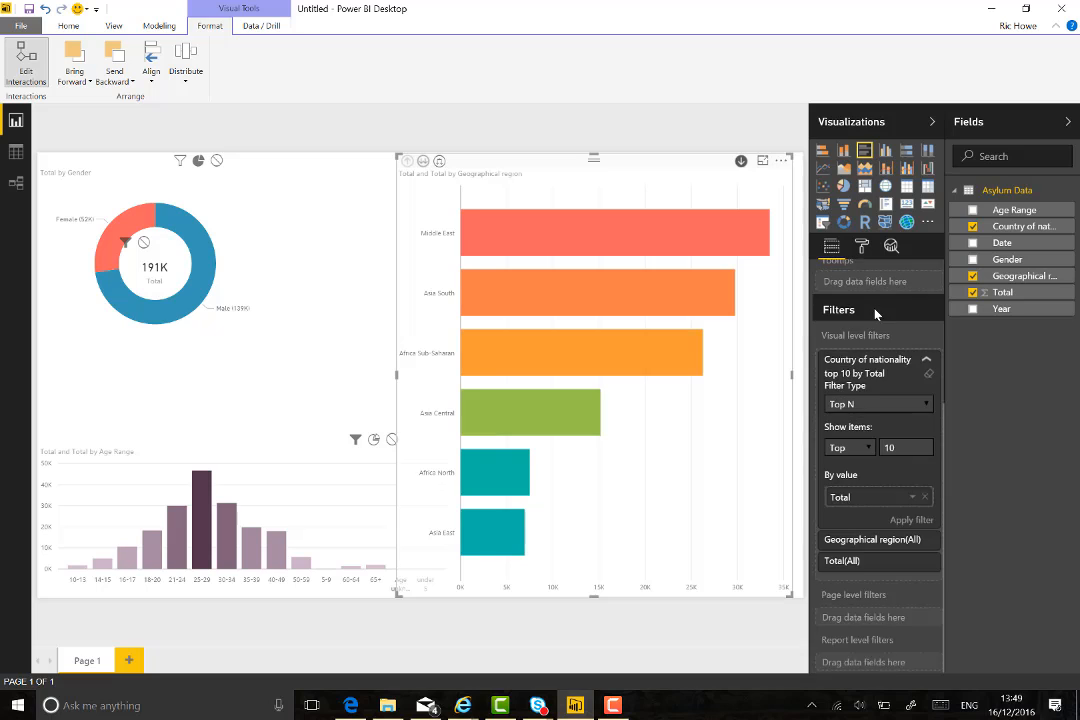
pyautogui.scroll(3, 876, 314)
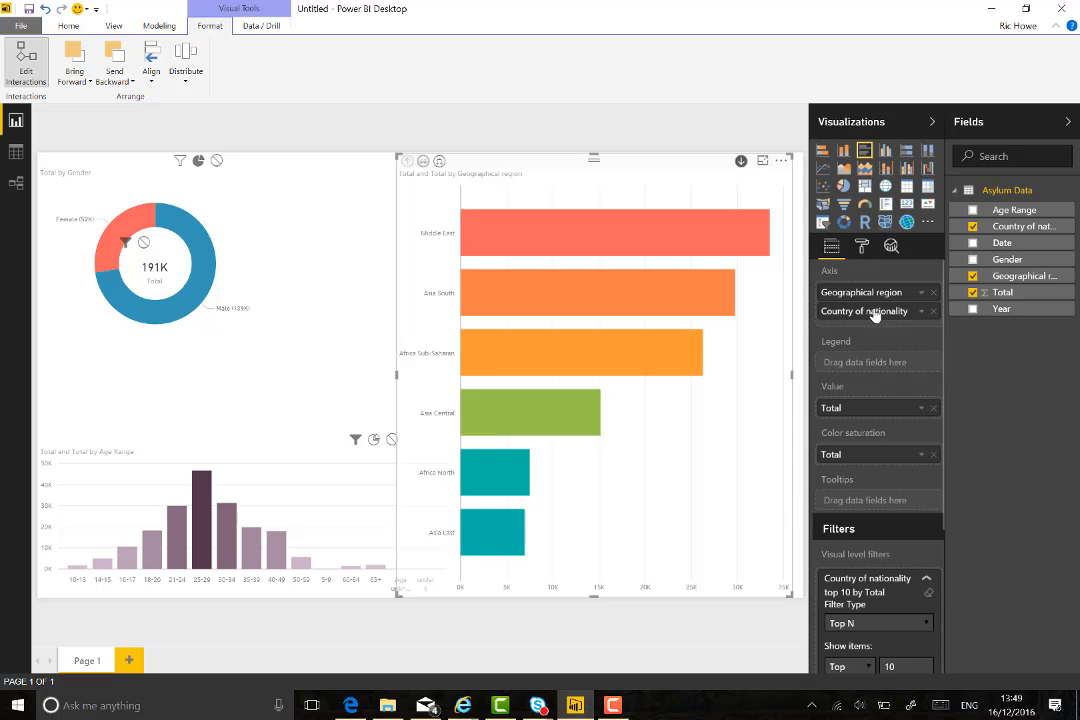
pyautogui.moveTo(873, 292); pyautogui.dragTo(933, 298)
pyautogui.click(932, 293)
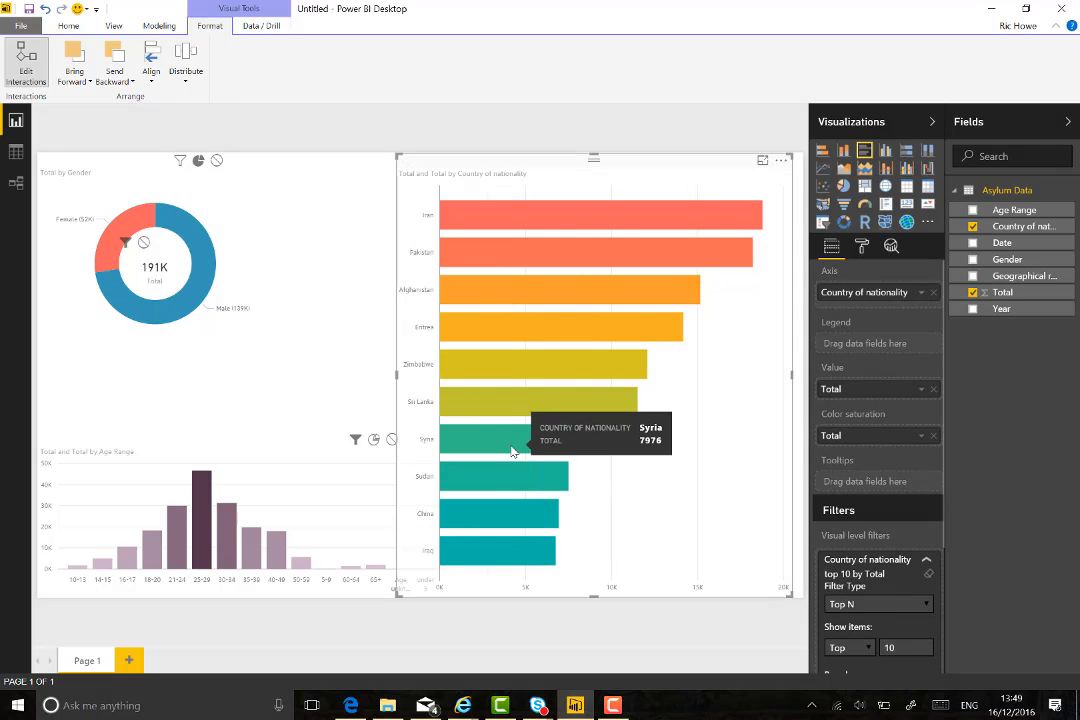
pyautogui.moveTo(397, 374); pyautogui.dragTo(451, 386)
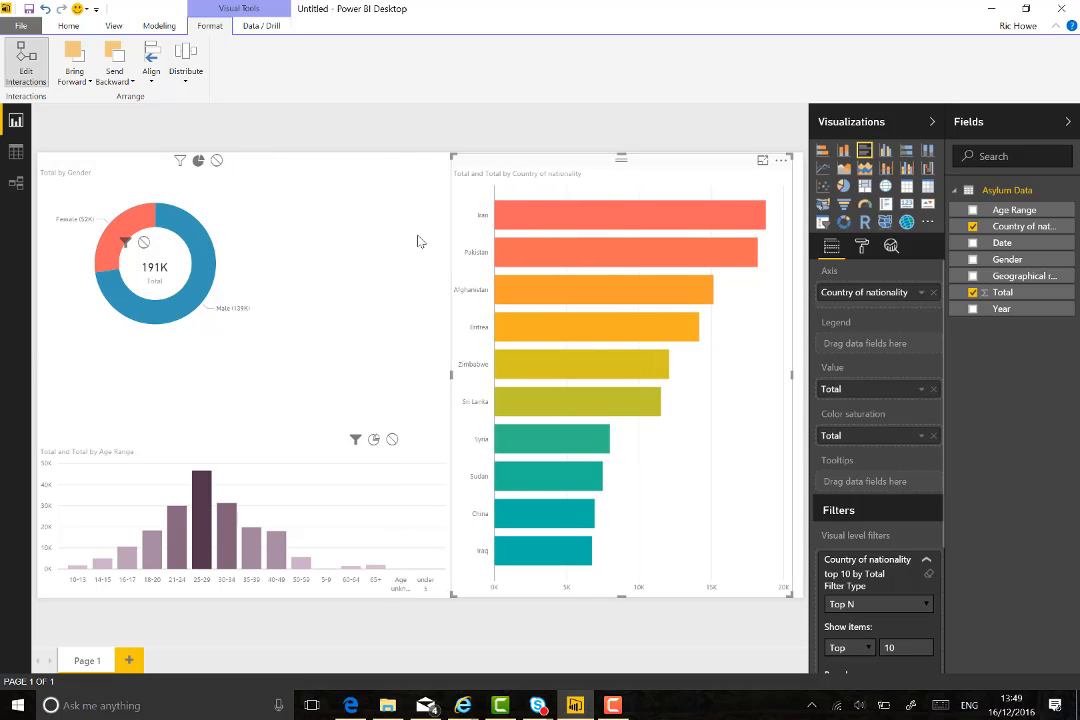
# Filter the report by Iran, Pakistan, Afghanistan and Eritrea to compare their gender splits and age range distributions
pyautogui.click(627, 218)
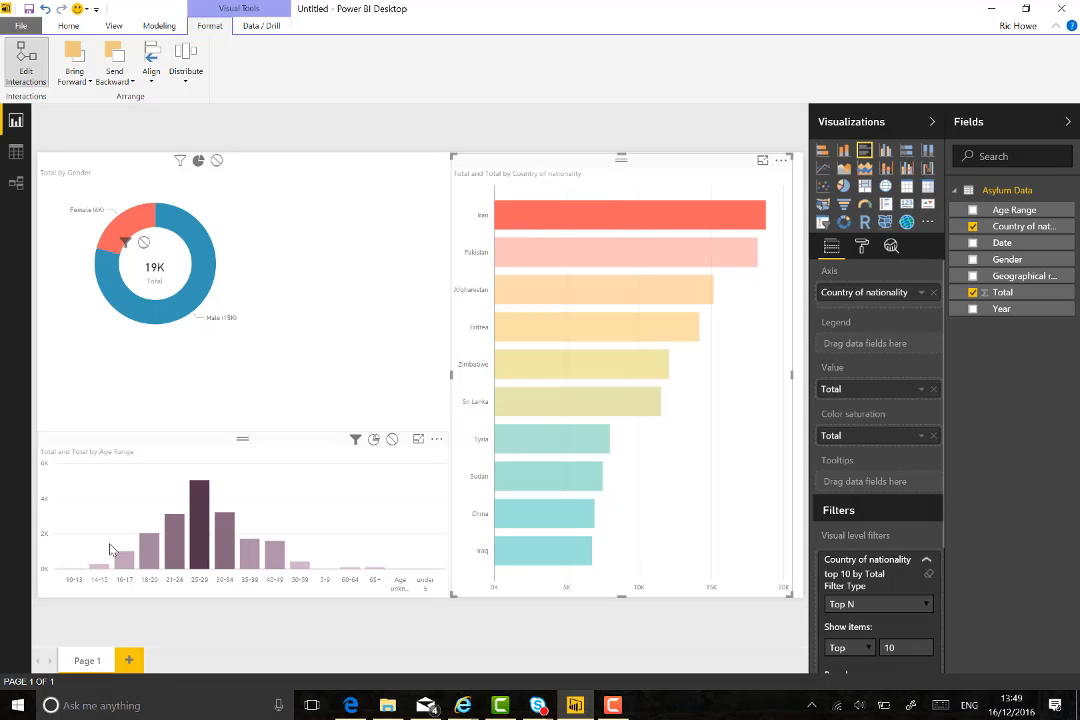
pyautogui.click(618, 258)
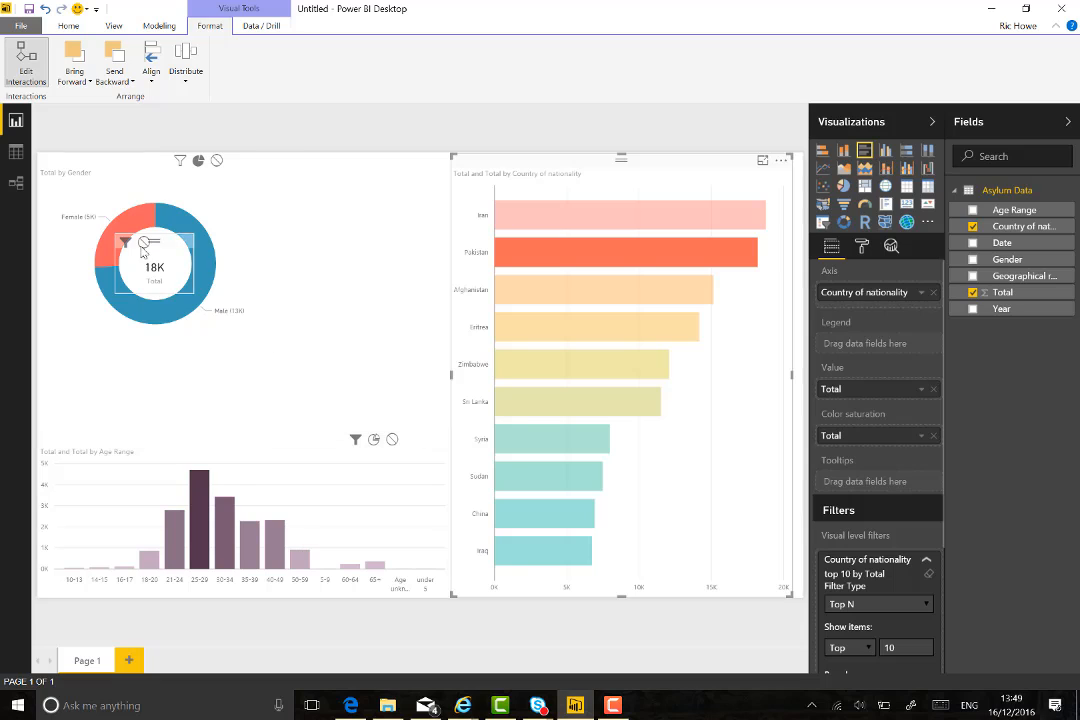
pyautogui.click(641, 293)
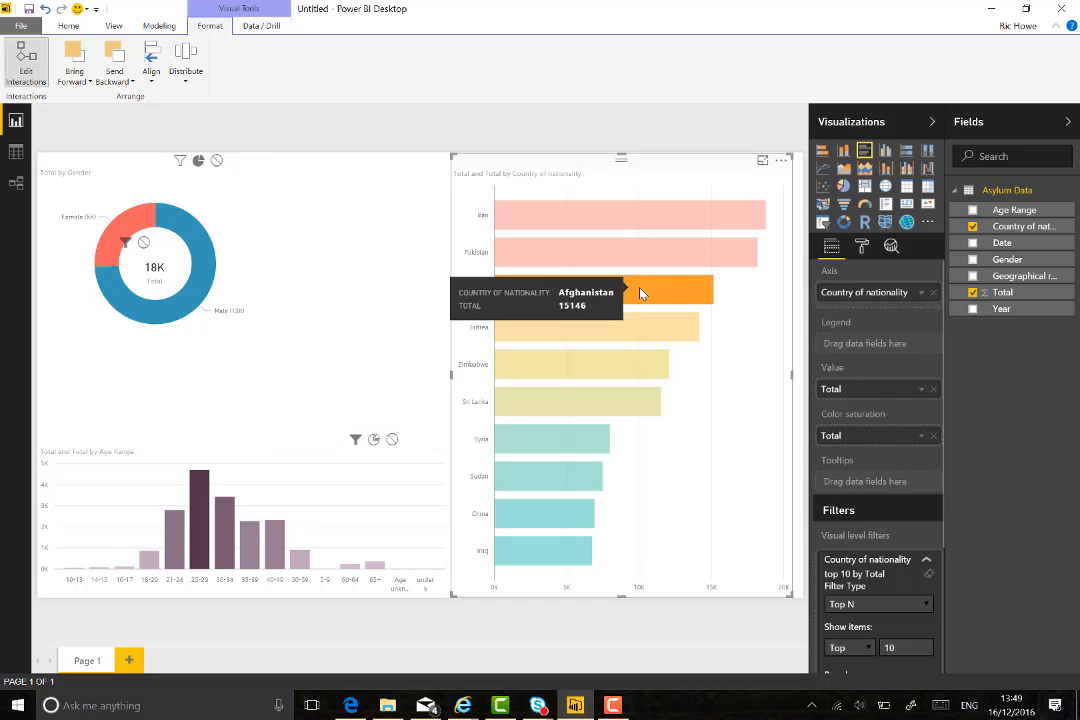
pyautogui.click(613, 327)
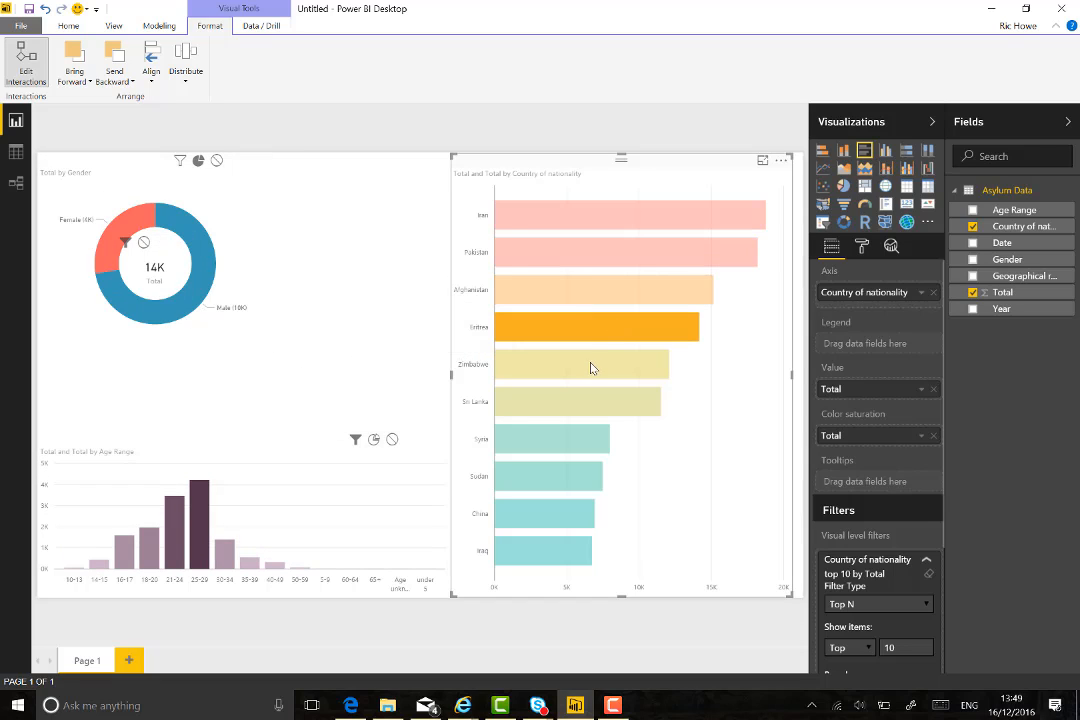
pyautogui.click(591, 299)
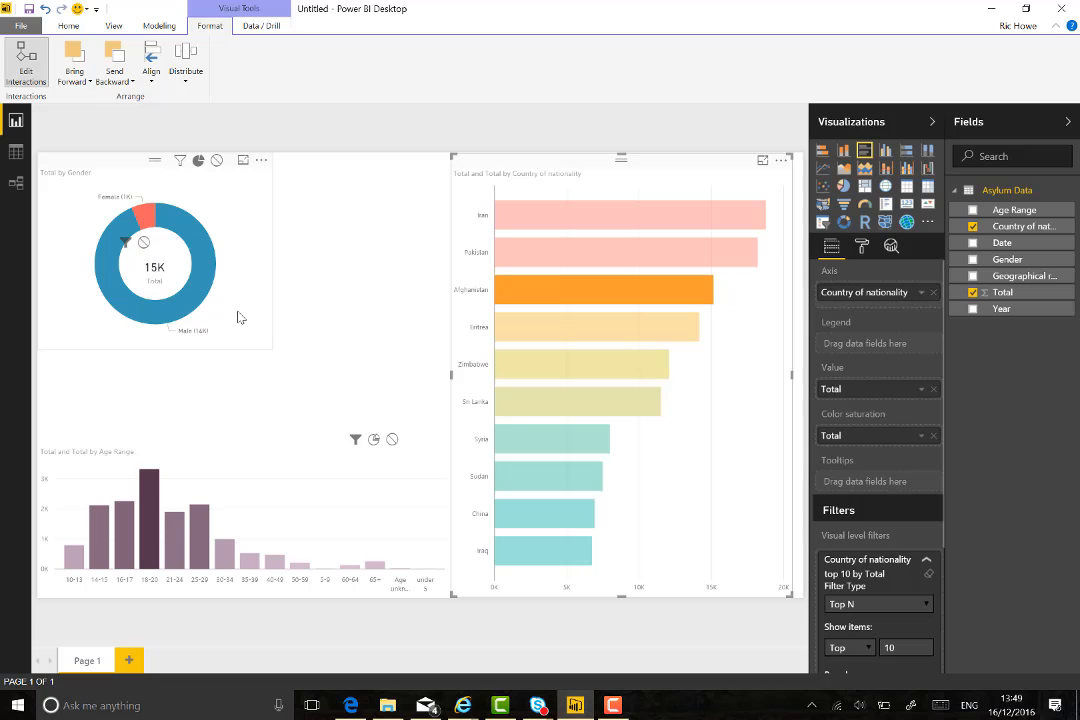
pyautogui.moveTo(597, 260)
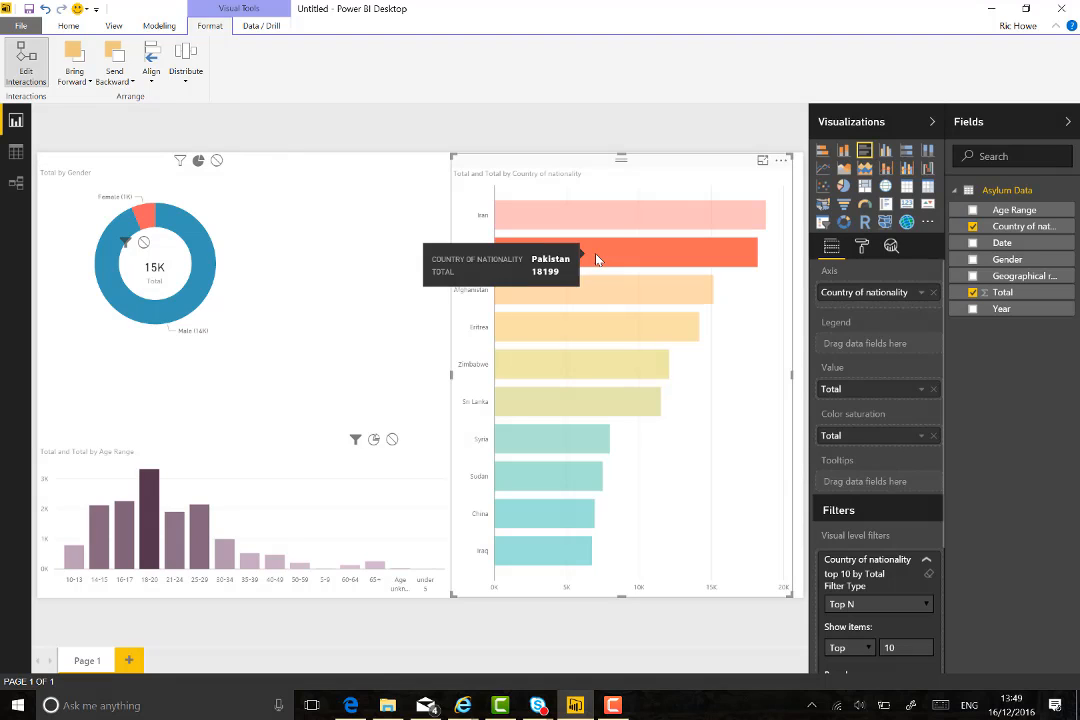
pyautogui.click(606, 222)
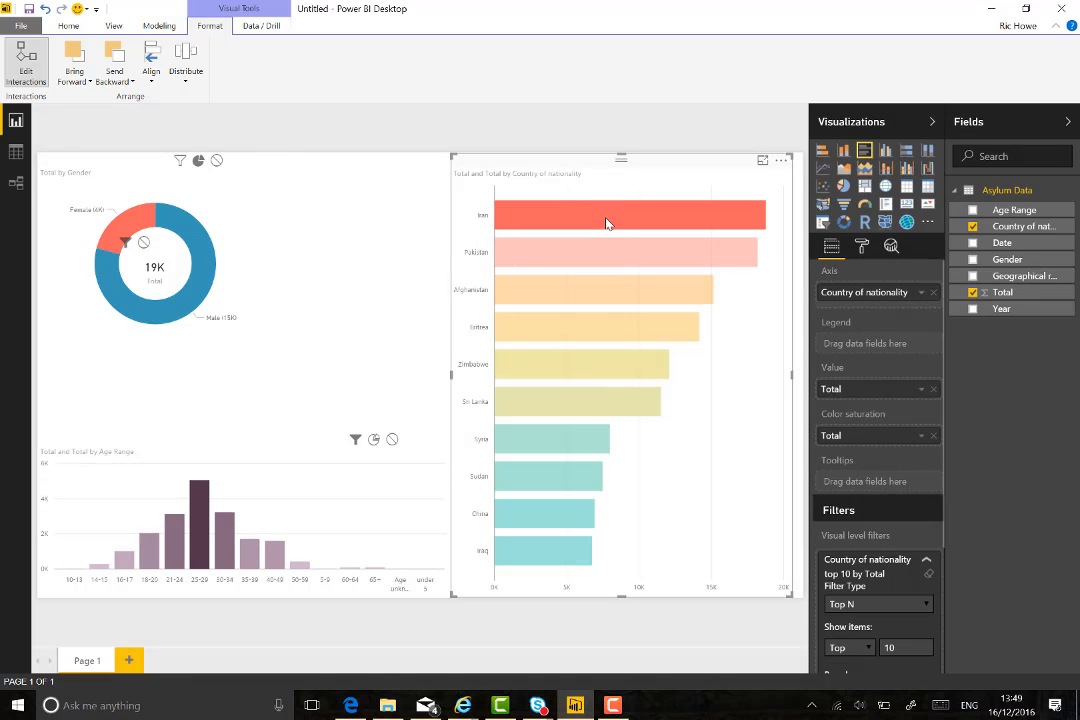
pyautogui.click(540, 335)
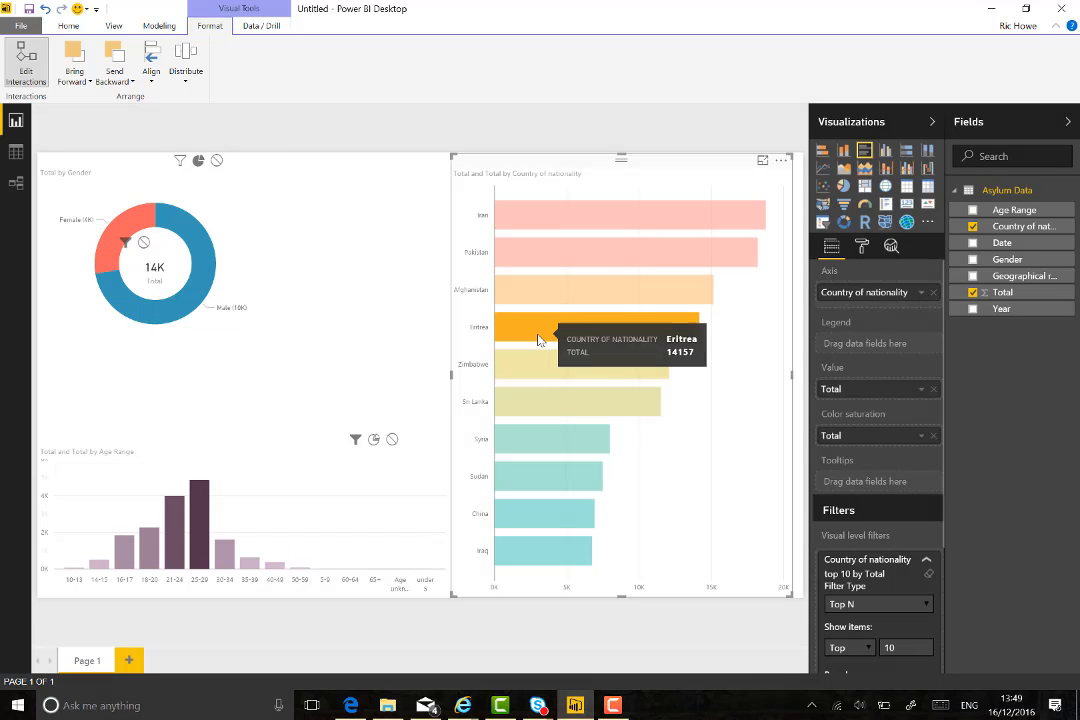
# Filter the report by Zimbabwe to examine its gender split and age range distribution
pyautogui.click(521, 363)
pyautogui.moveTo(500, 403)
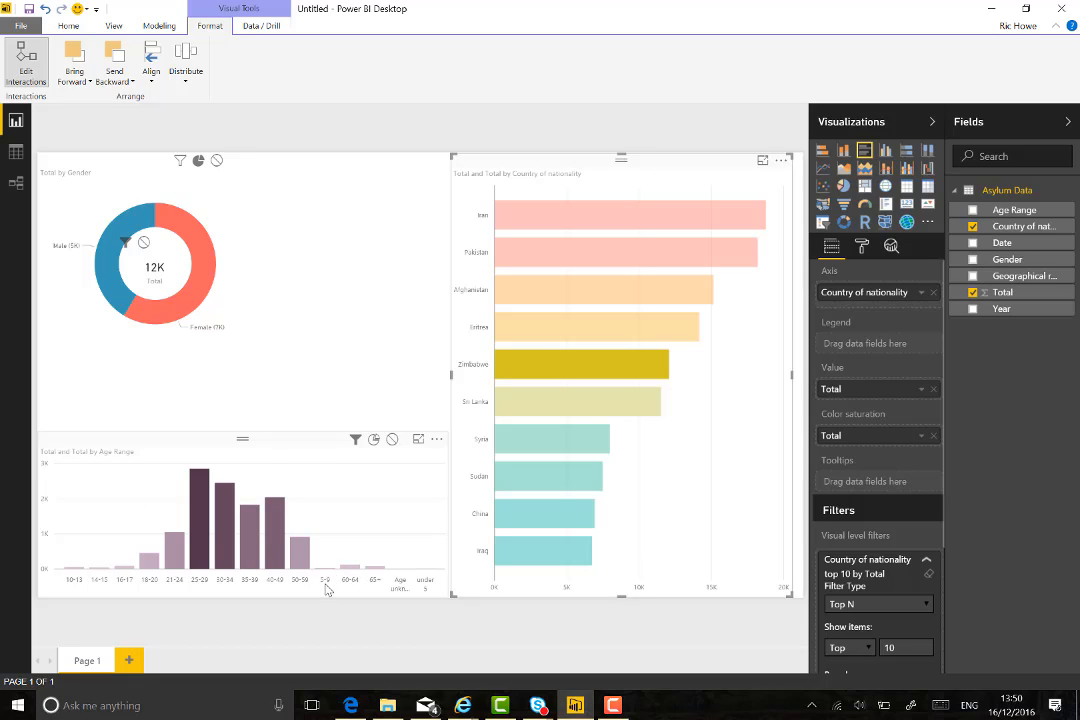
# Publish the report to Power BI as Home Office Asylum 3 and open the published copy in the browser
pyautogui.click(70, 28)
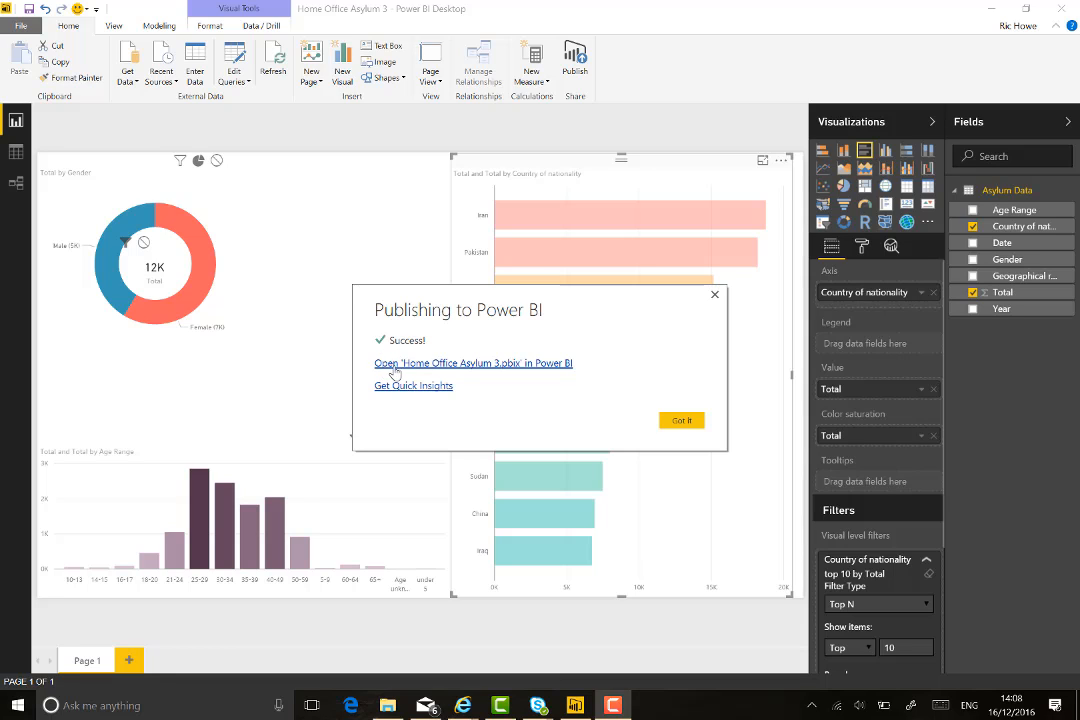
pyautogui.click(395, 364)
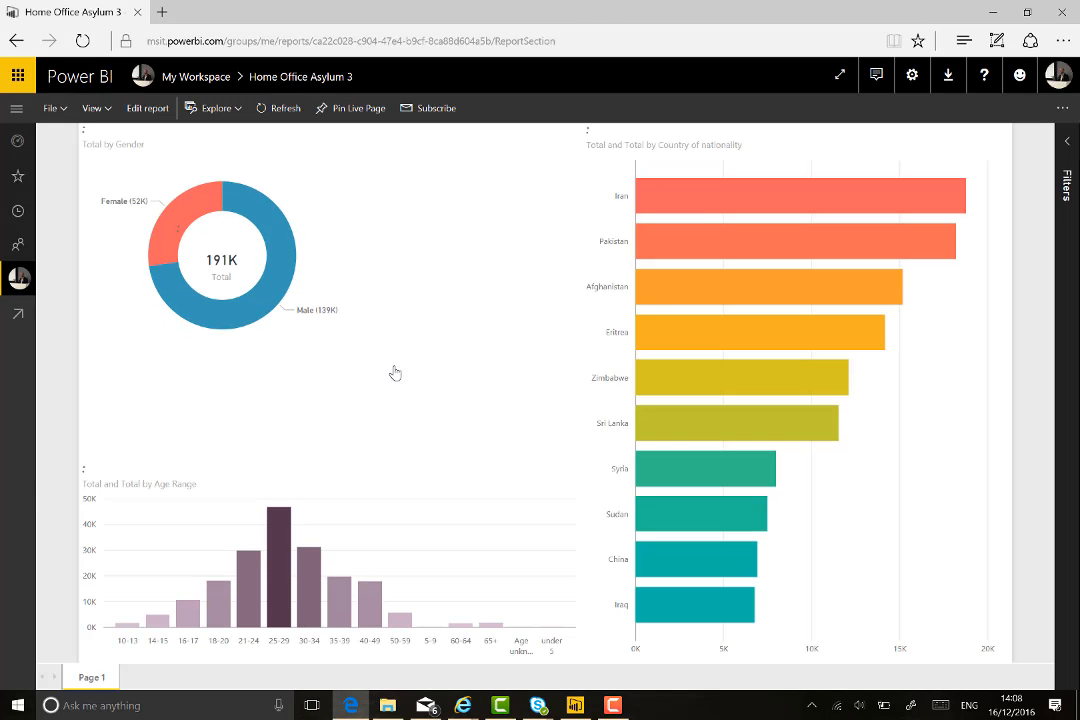
# Filter the published report by Pakistan, switch to Iran, and clear the selection to check the interactions between charts
pyautogui.moveTo(794, 232)
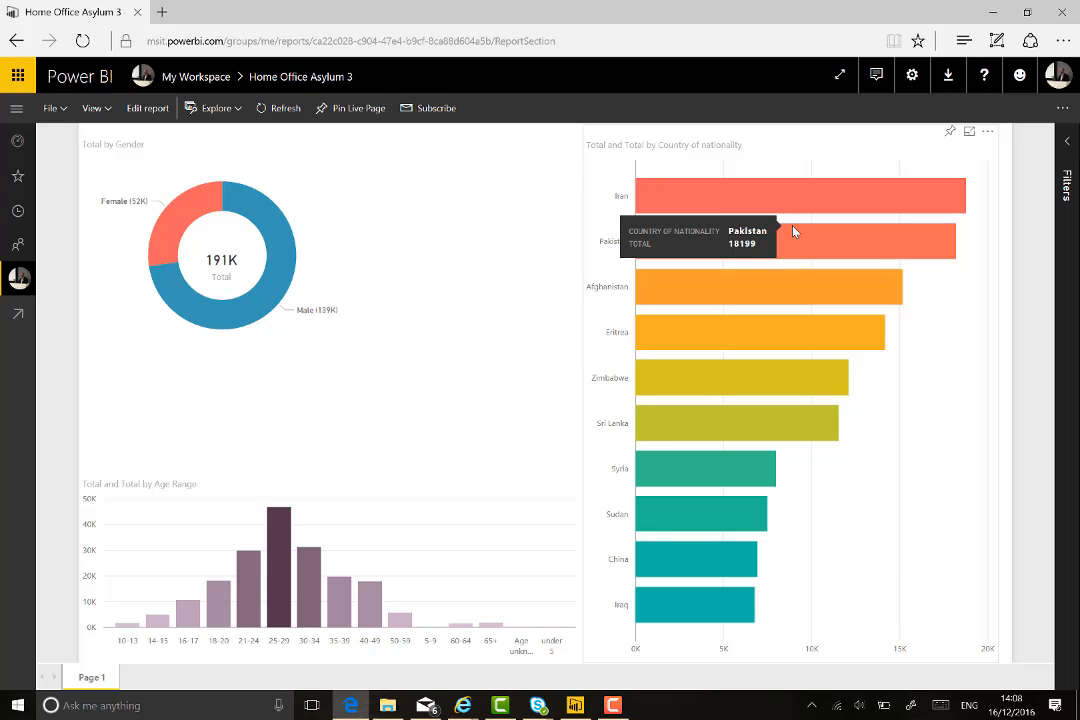
pyautogui.click(794, 238)
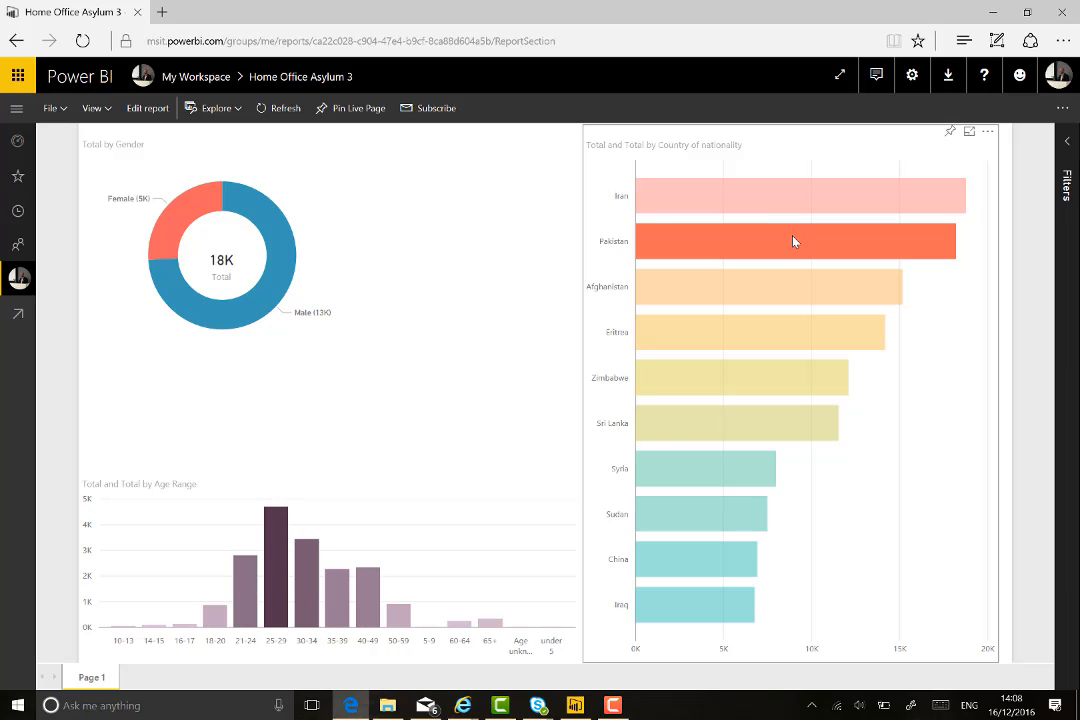
pyautogui.click(741, 199)
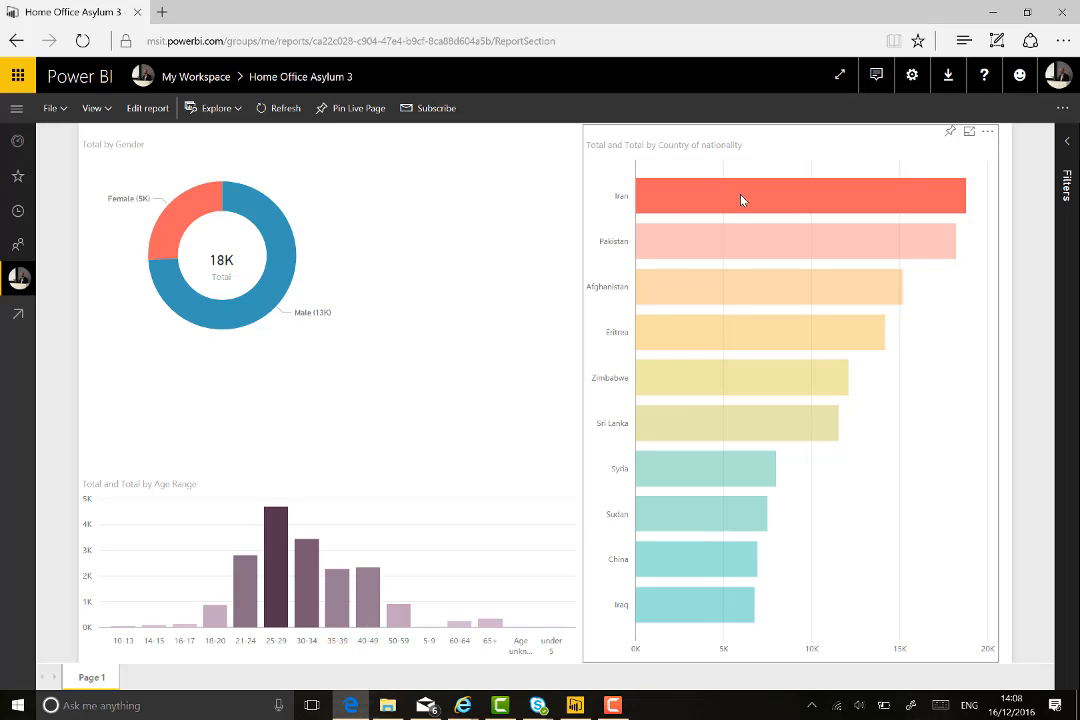
pyautogui.click(741, 199)
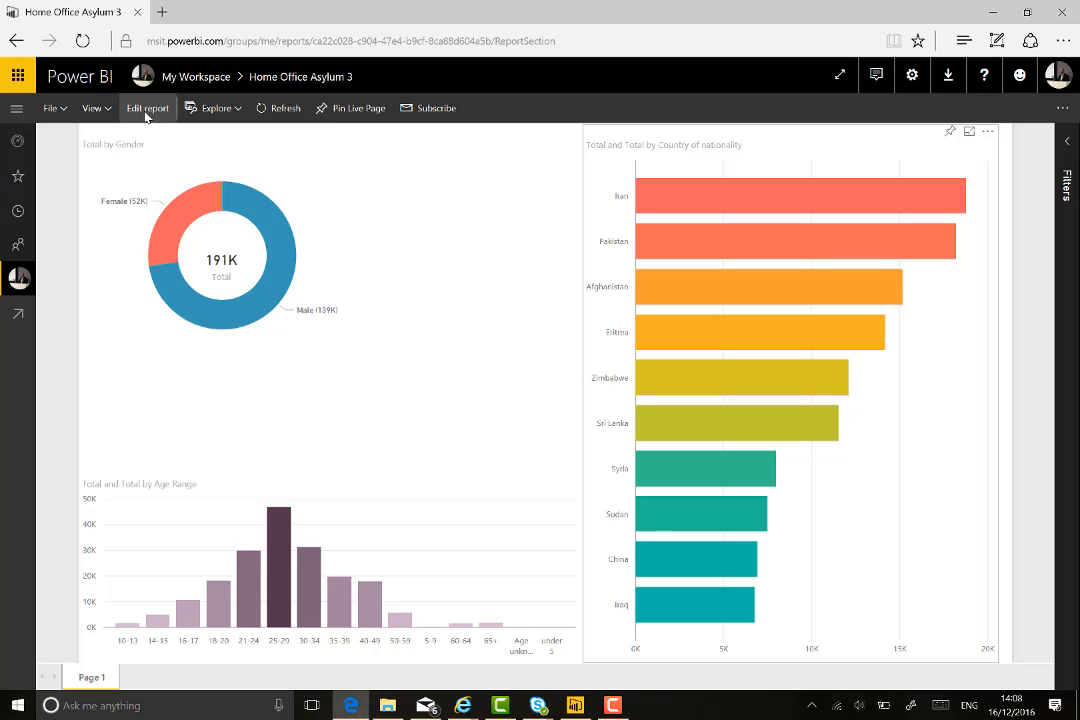
# Open the published report for editing and shorten the nationality bar chart to roughly half its height
pyautogui.click(146, 108)
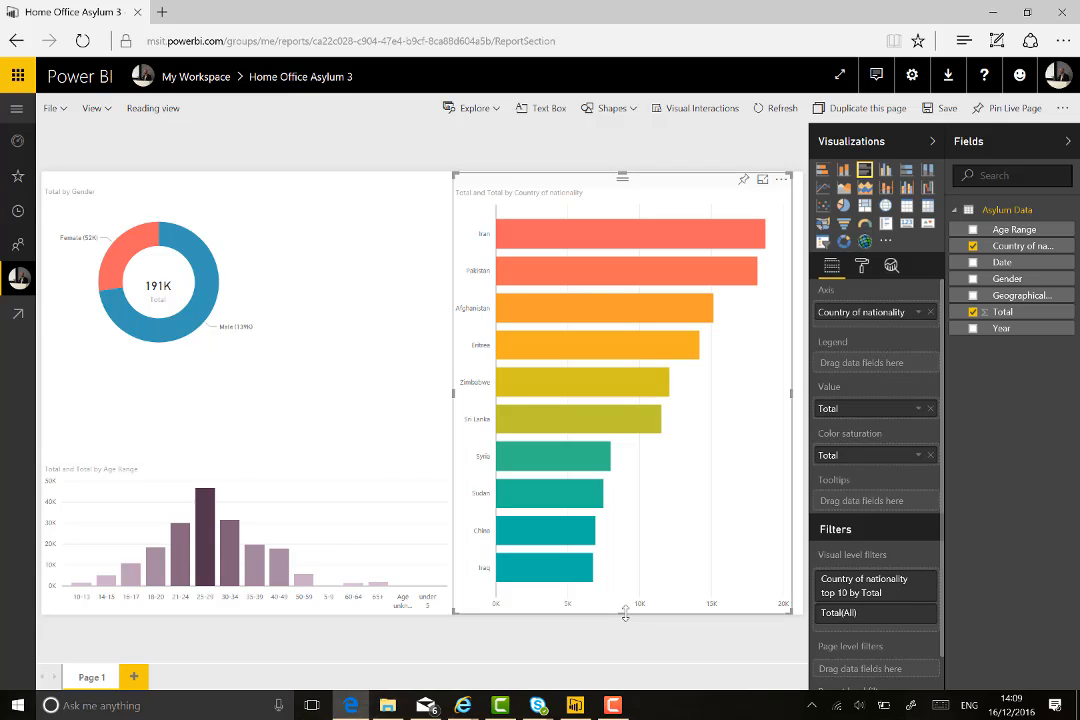
pyautogui.moveTo(655, 406); pyautogui.dragTo(656, 373)
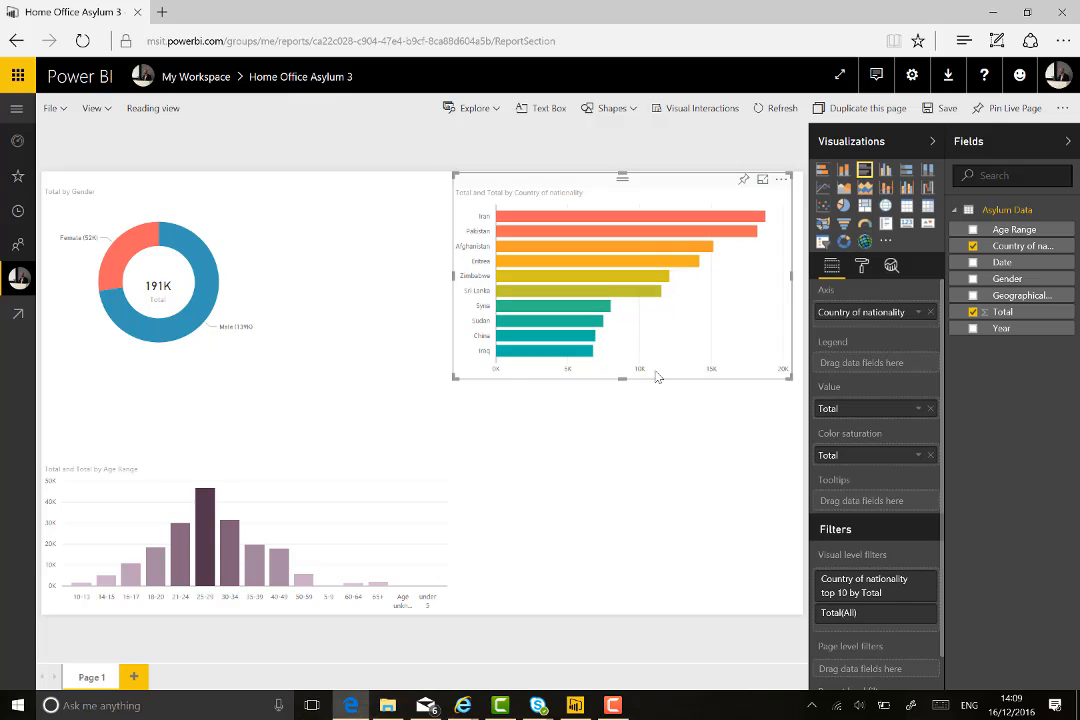
pyautogui.click(619, 452)
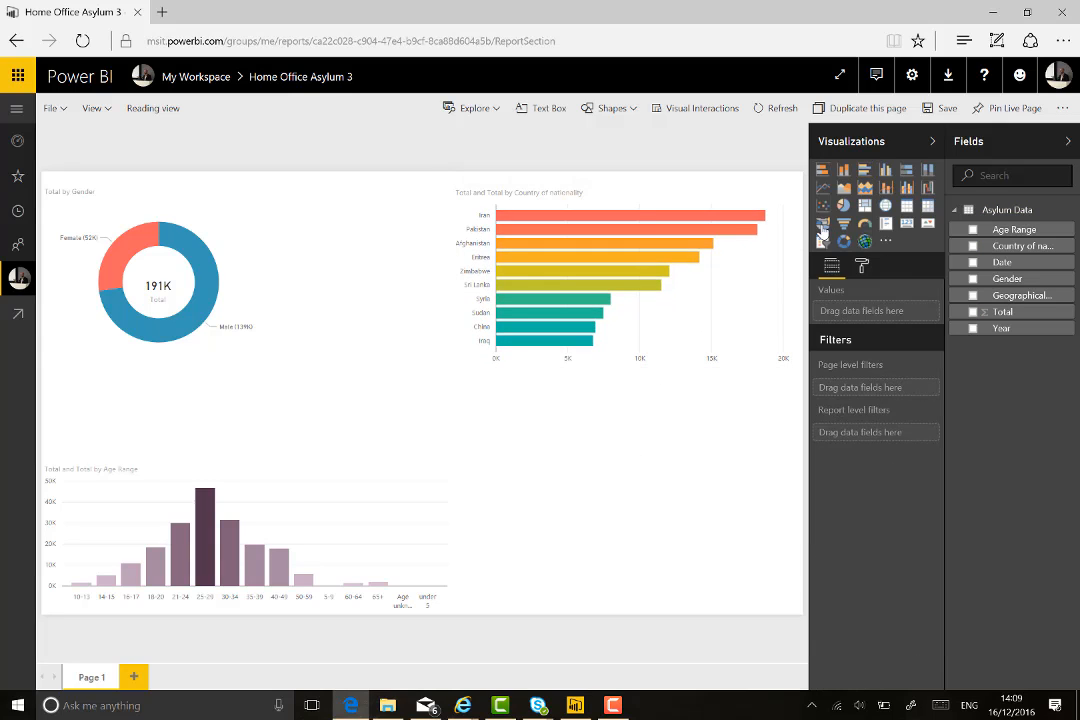
# Add an enlarged filled map below the bar chart with Country of nationality as Location and Total as Color saturation
pyautogui.click(822, 226)
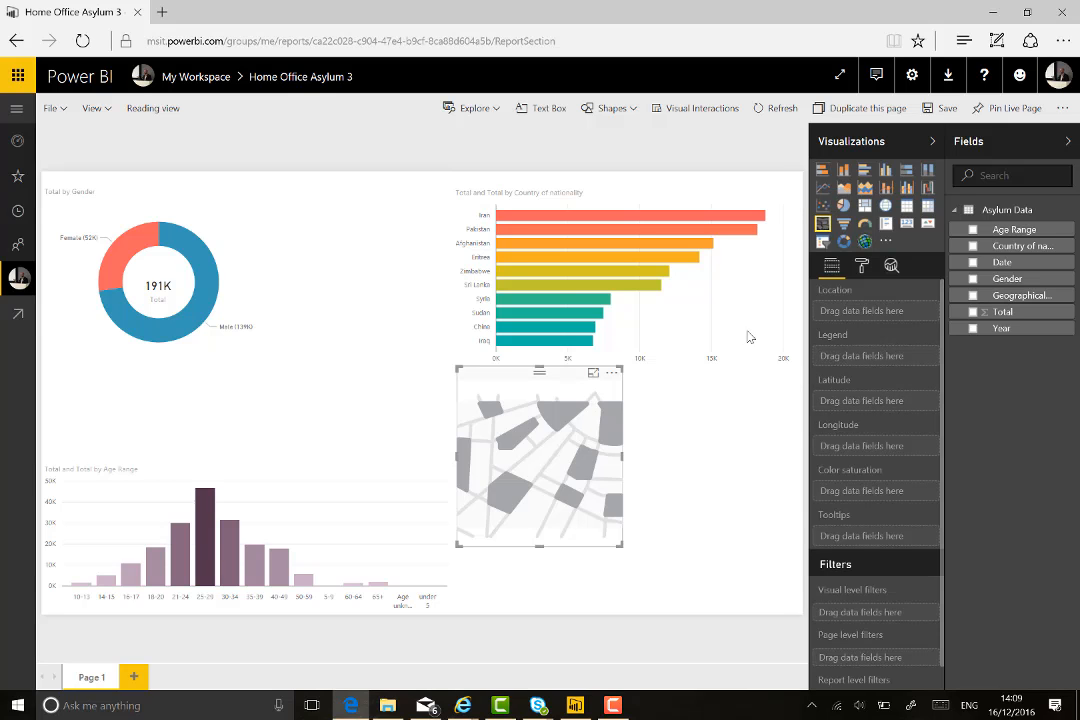
pyautogui.moveTo(620, 543); pyautogui.dragTo(706, 566)
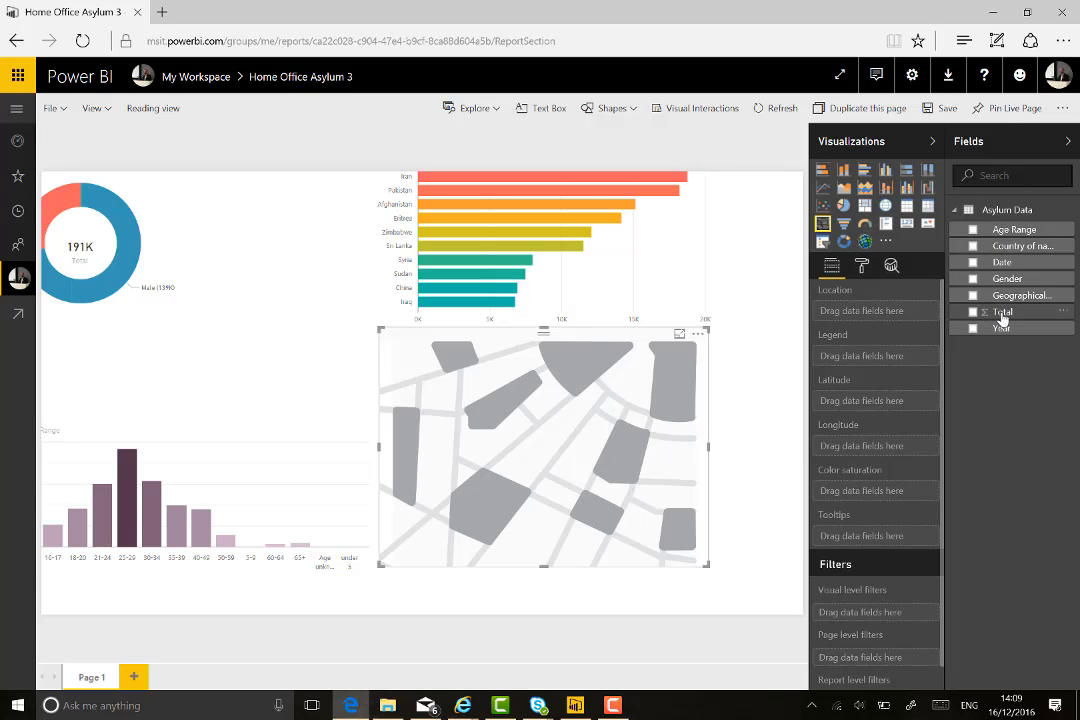
pyautogui.moveTo(1003, 318); pyautogui.dragTo(857, 494)
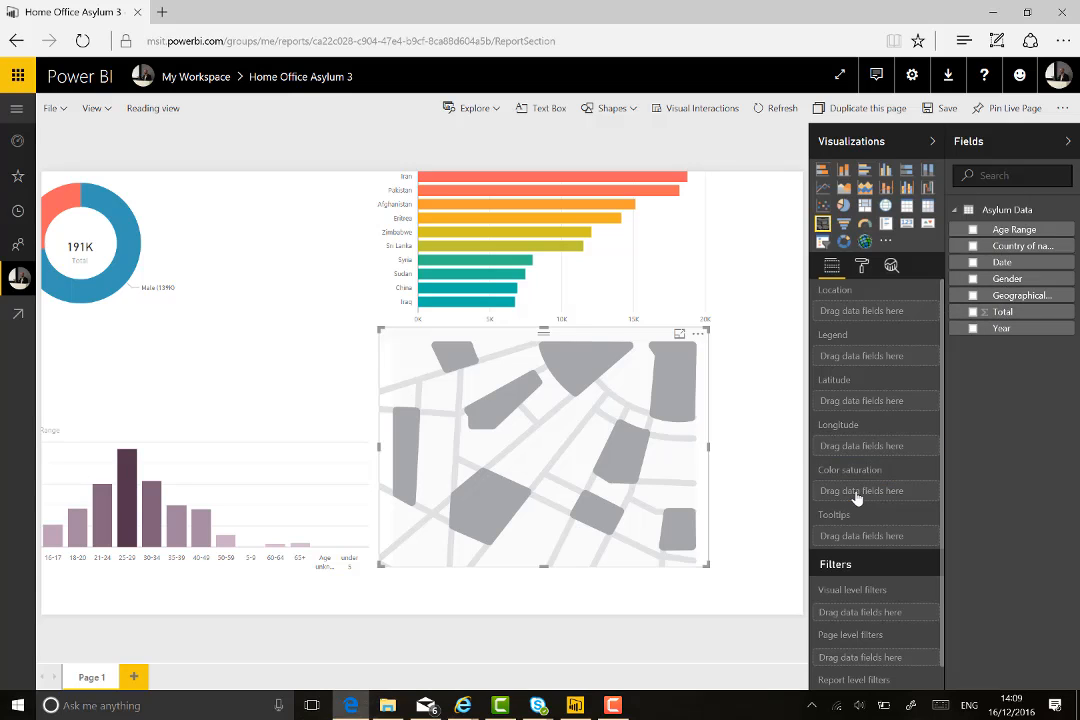
pyautogui.moveTo(1003, 243); pyautogui.dragTo(864, 319)
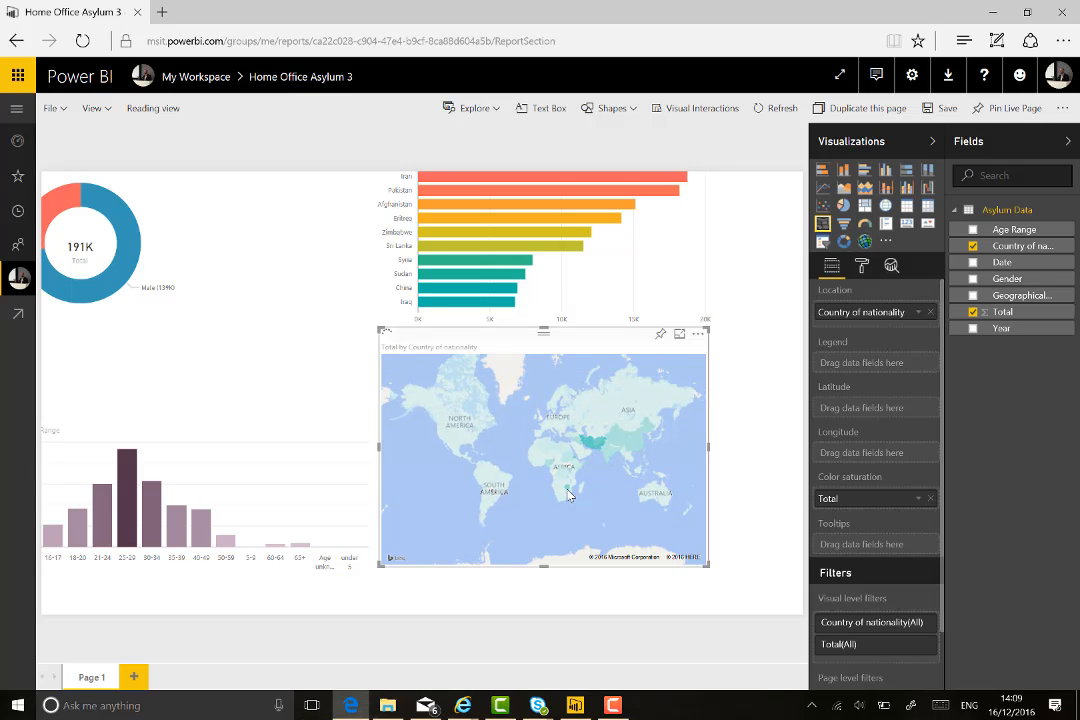
pyautogui.moveTo(568, 494)
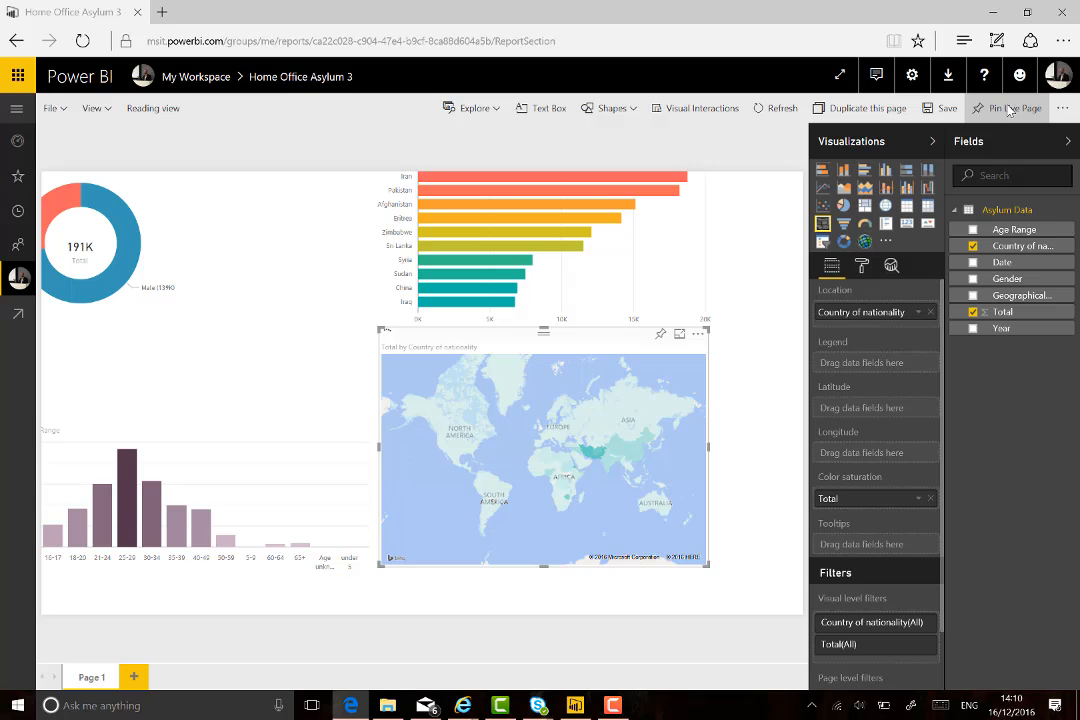
# Save the report and pin its page live to a new dashboard named Asylum
pyautogui.click(1009, 110)
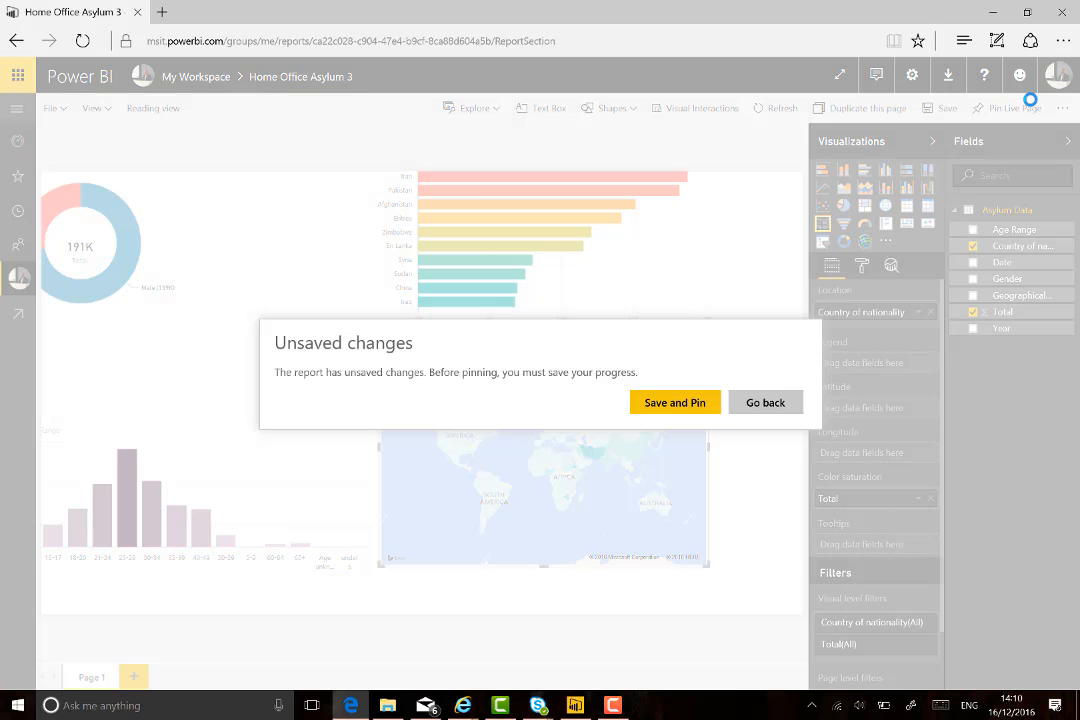
pyautogui.click(677, 402)
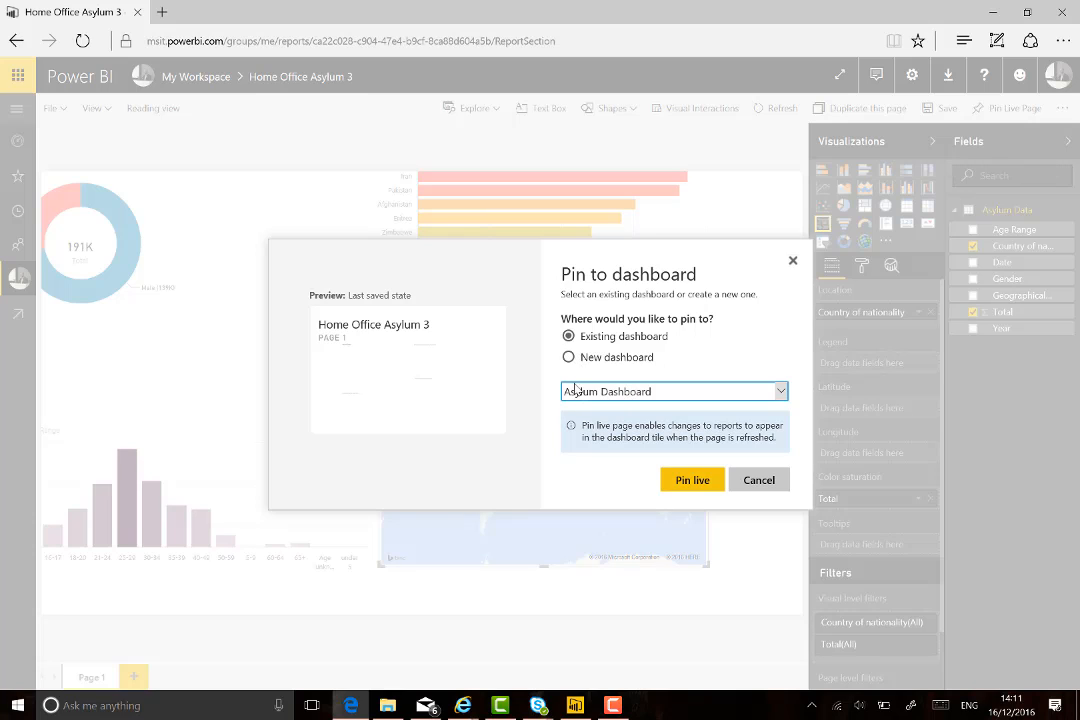
pyautogui.click(689, 481)
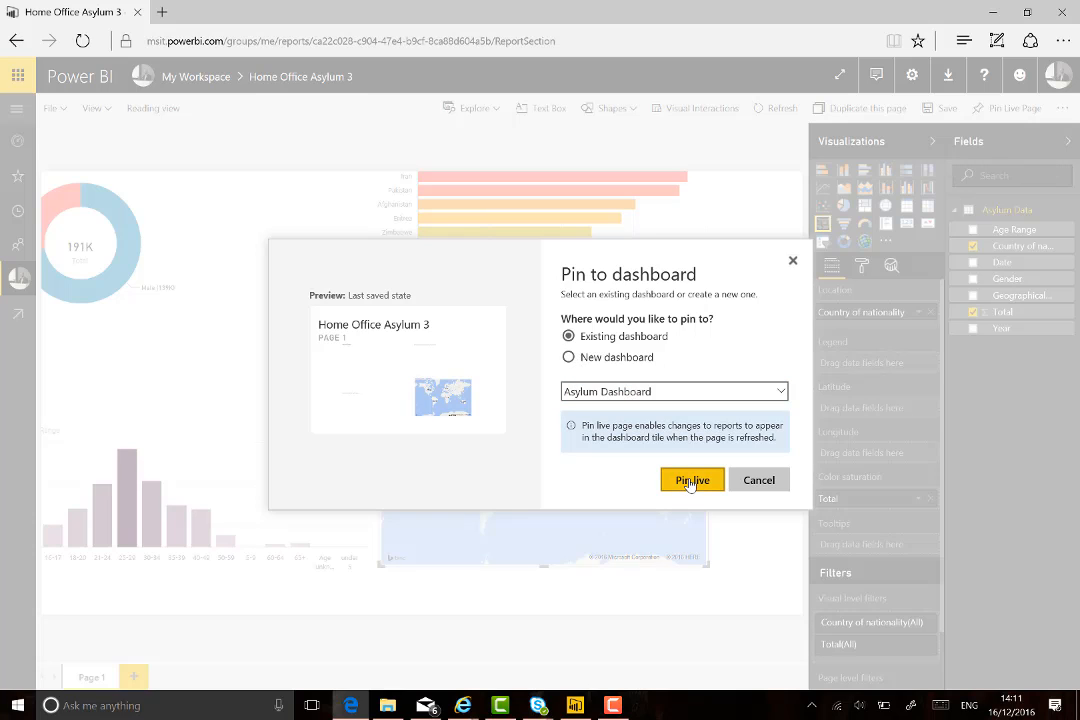
pyautogui.click(569, 358)
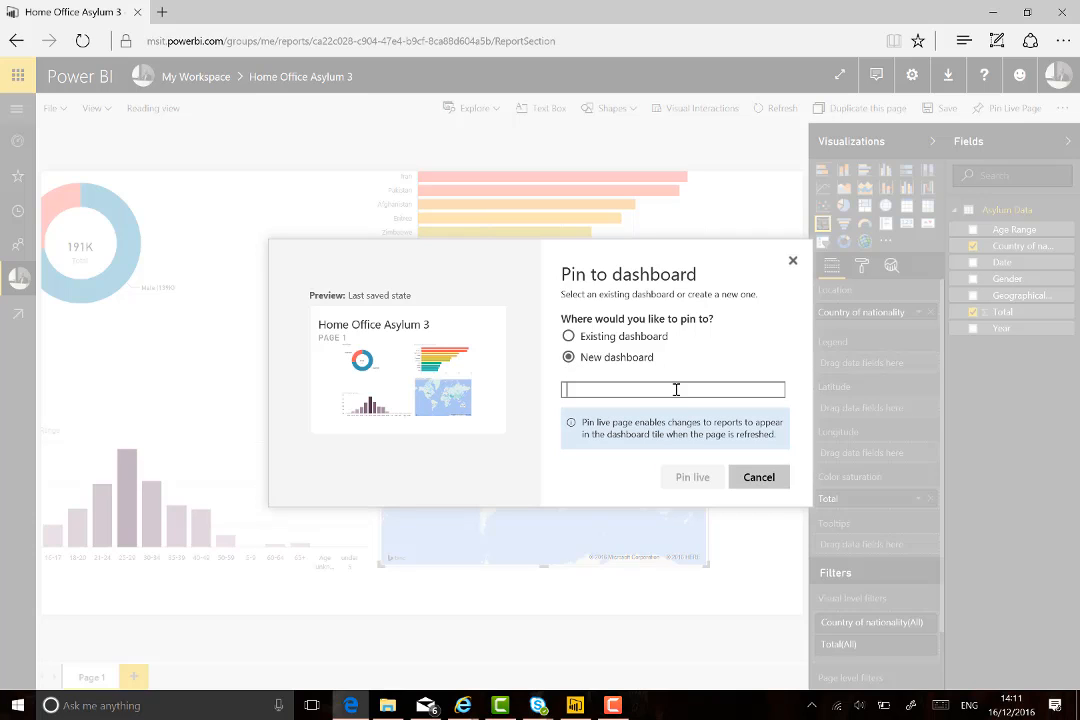
pyautogui.write('Asylu8m')
pyautogui.press('BackSpace')
pyautogui.press('BackSpace')
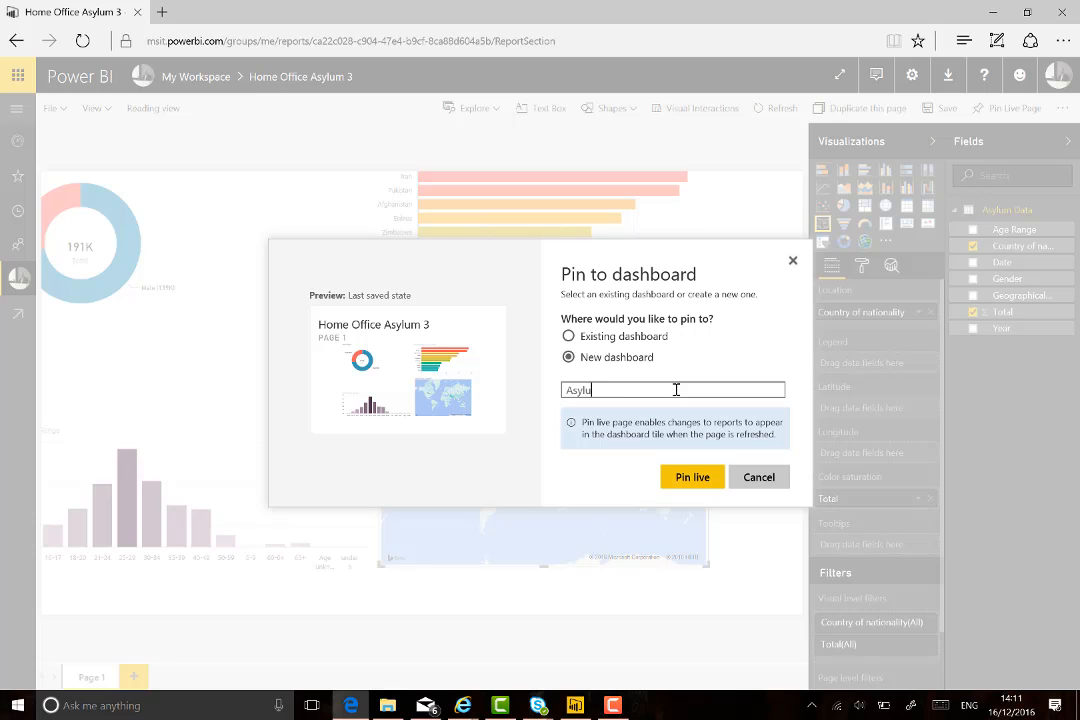
pyautogui.write('m')
pyautogui.click(688, 480)
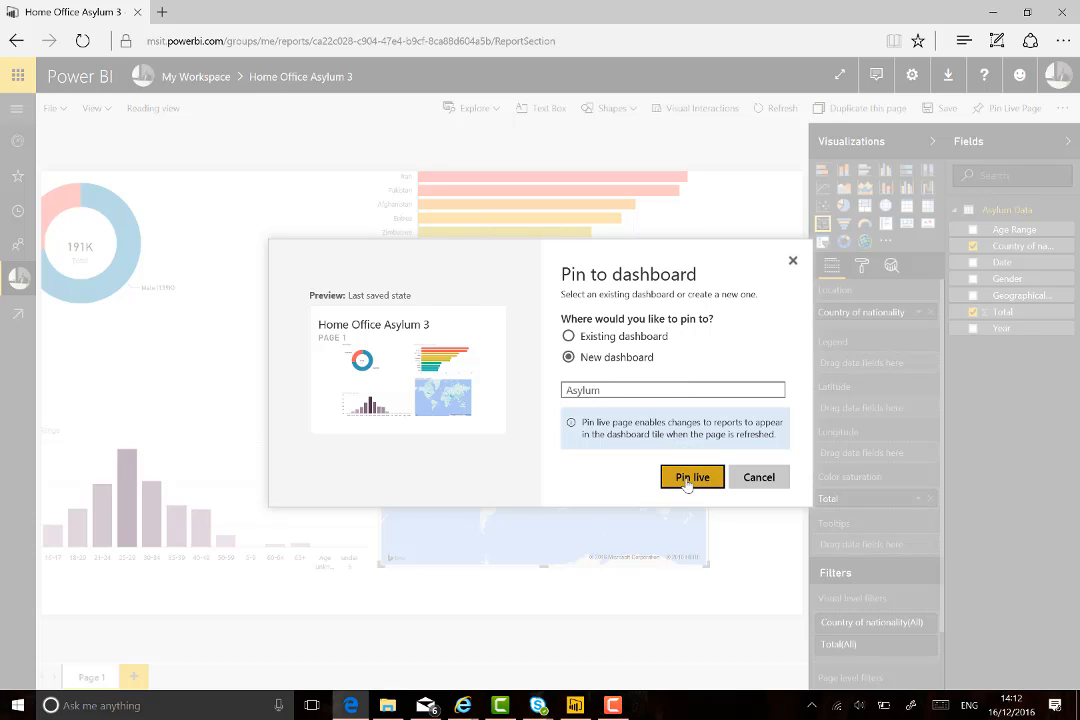
pyautogui.click(688, 479)
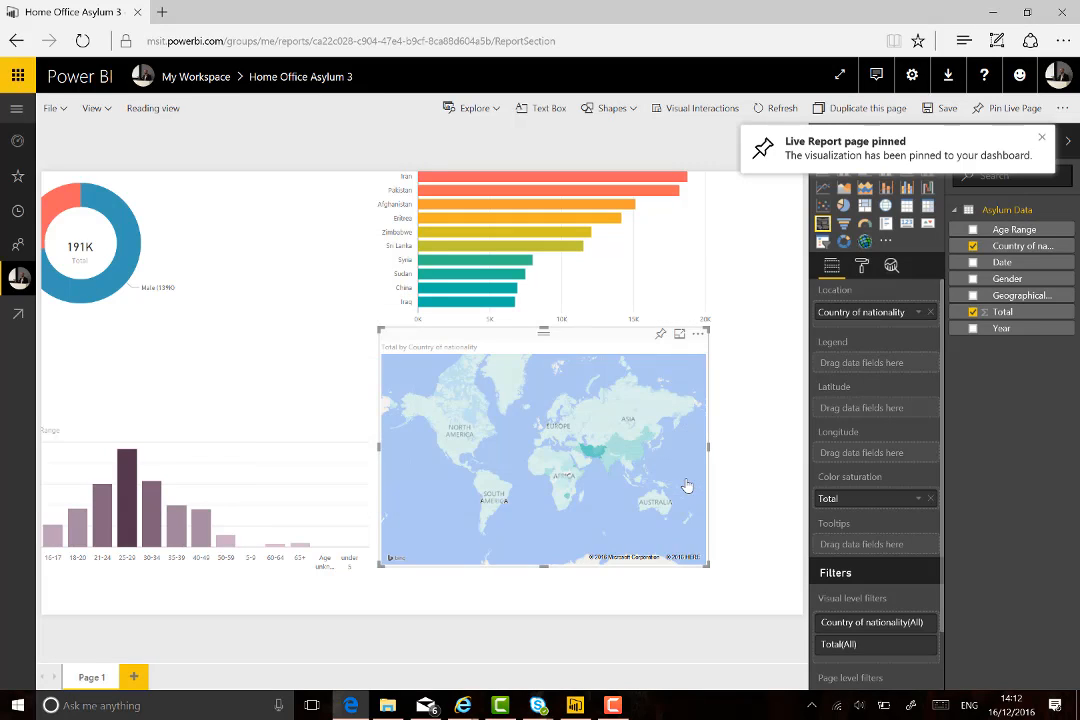
# Open the Asylum dashboard from My Workspace and add a recipient by name to its sharing list
pyautogui.click(18, 280)
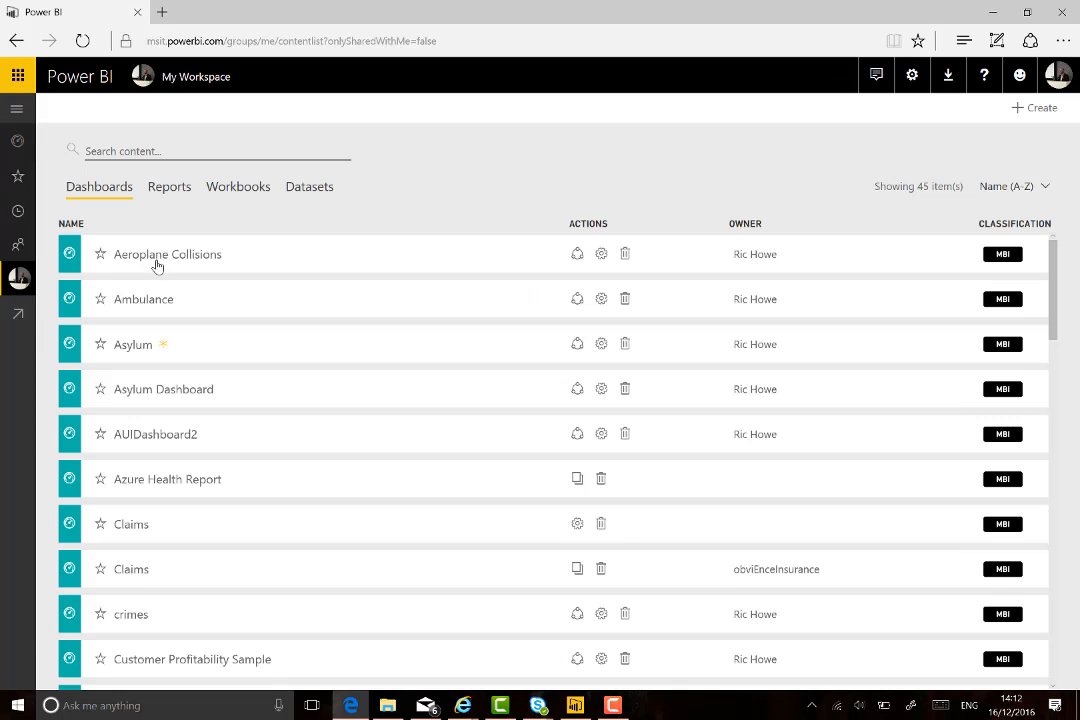
pyautogui.click(134, 346)
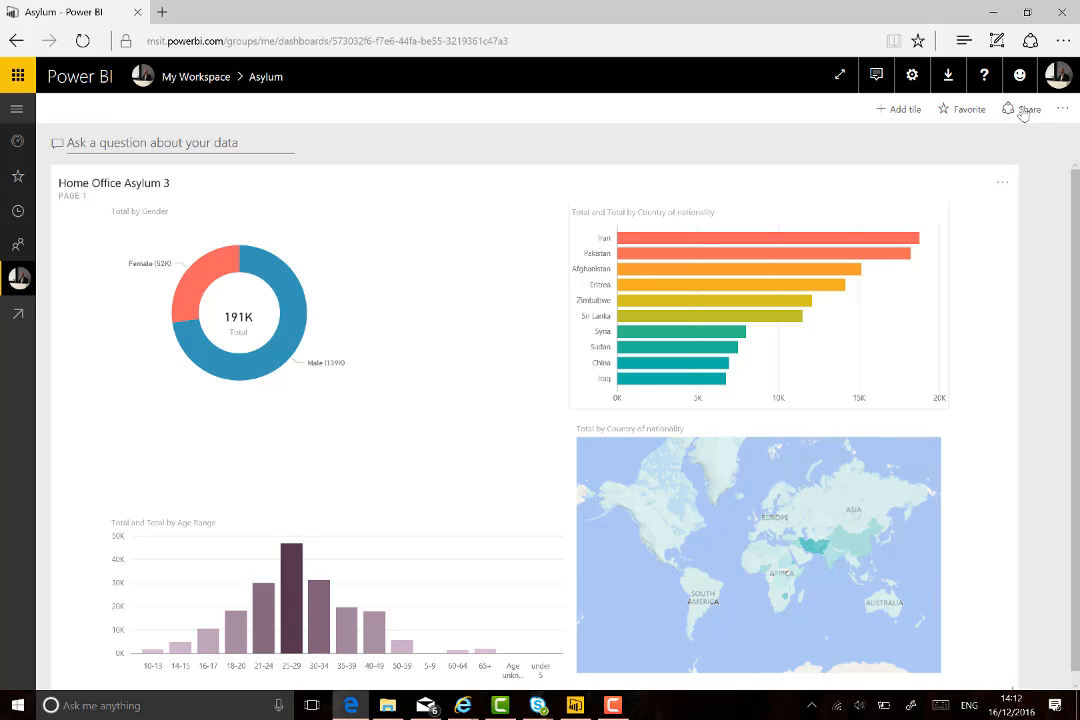
pyautogui.click(1023, 112)
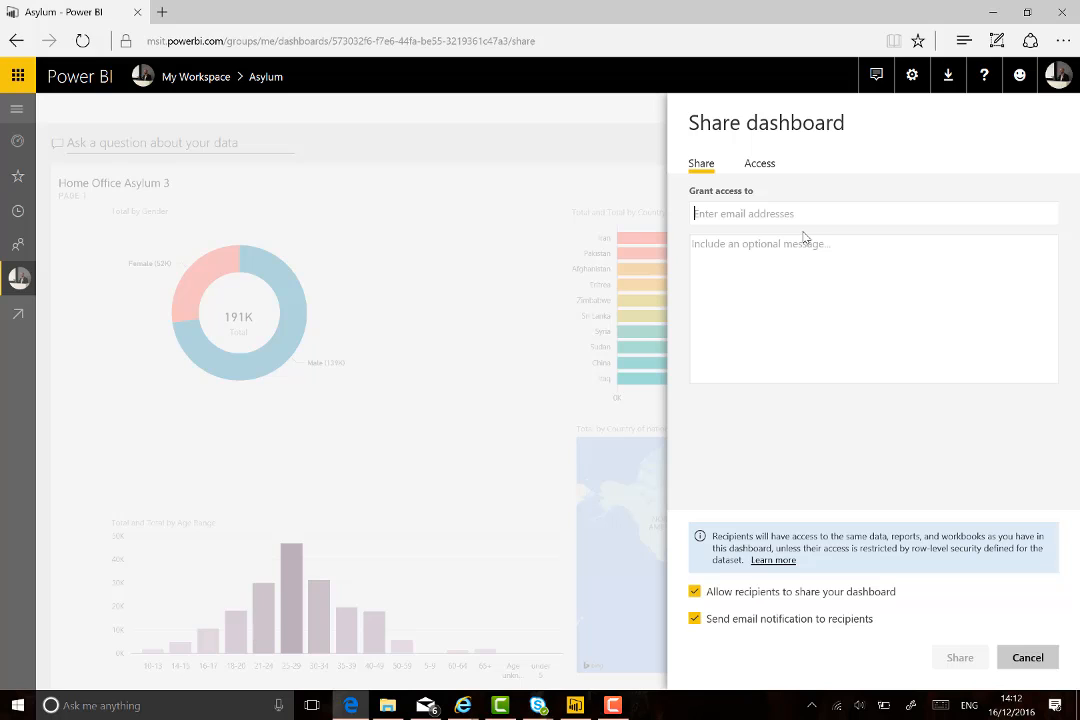
pyautogui.write('ap')
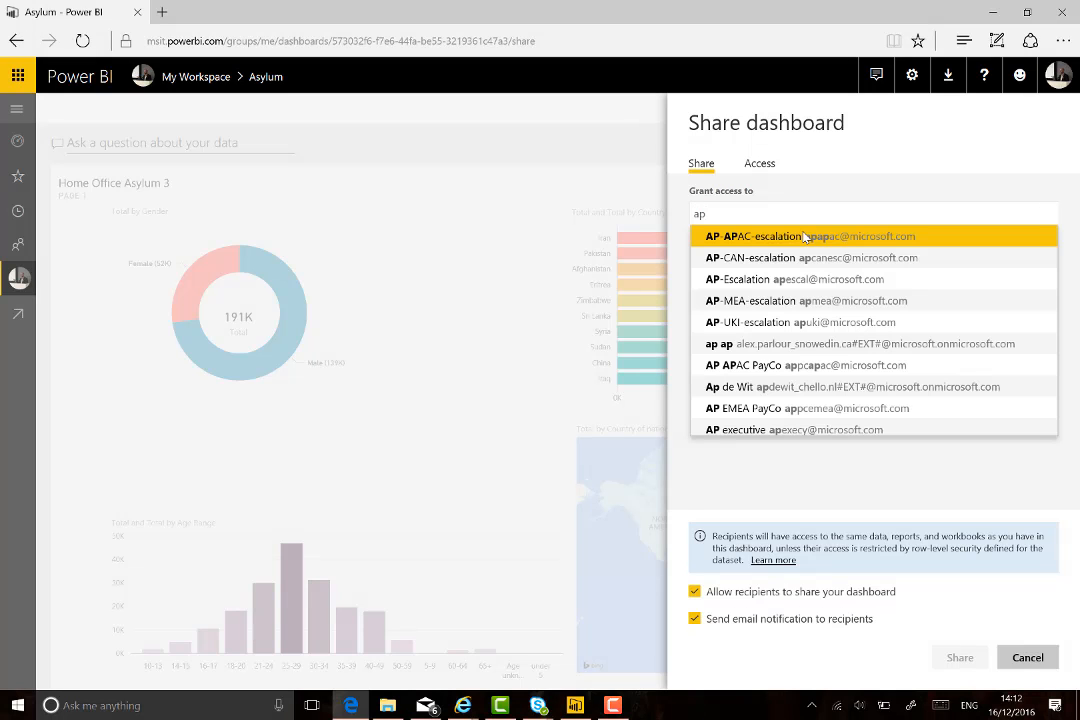
pyautogui.press('BackSpace')
pyautogui.press('BackSpace')
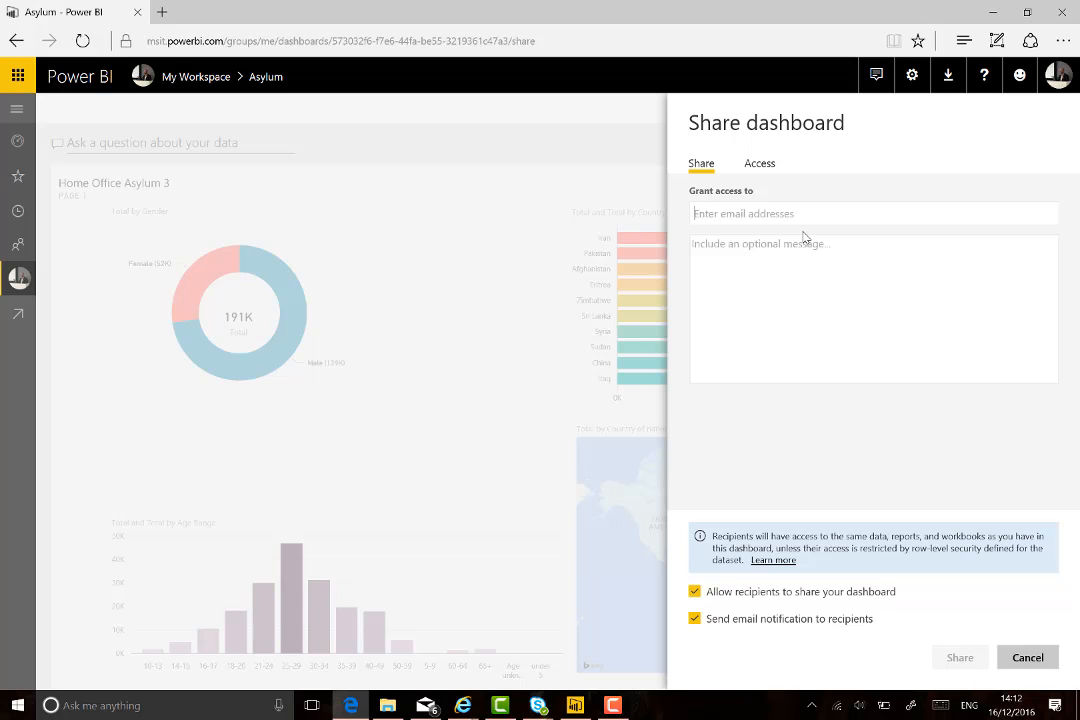
pyautogui.write('craig')
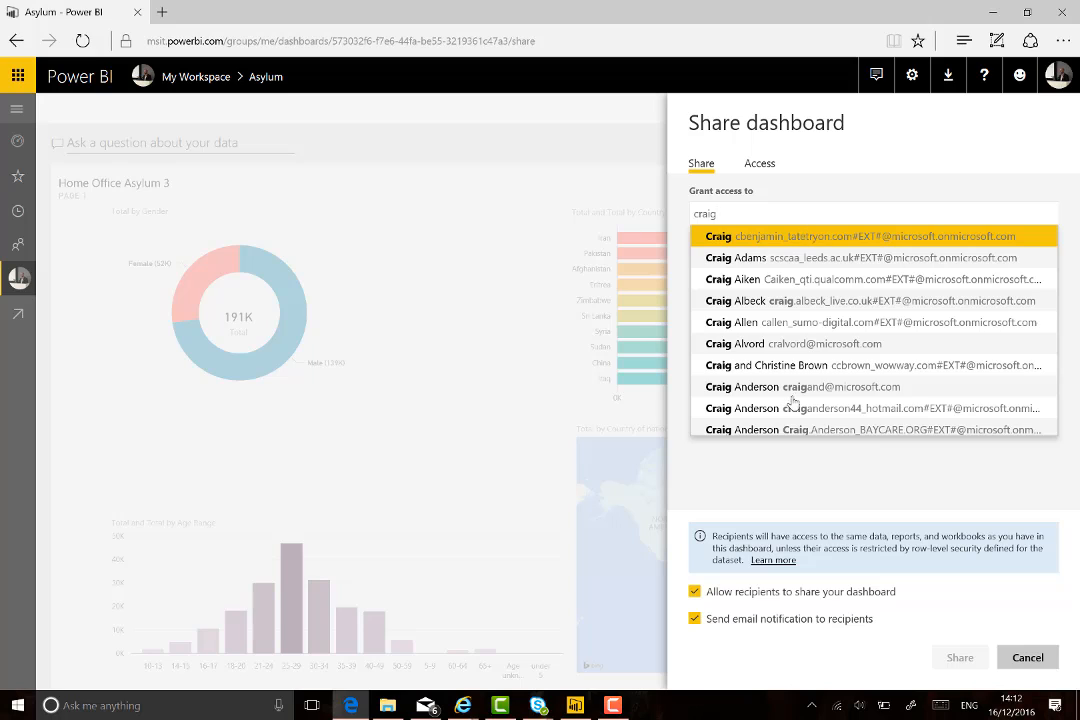
pyautogui.click(797, 388)
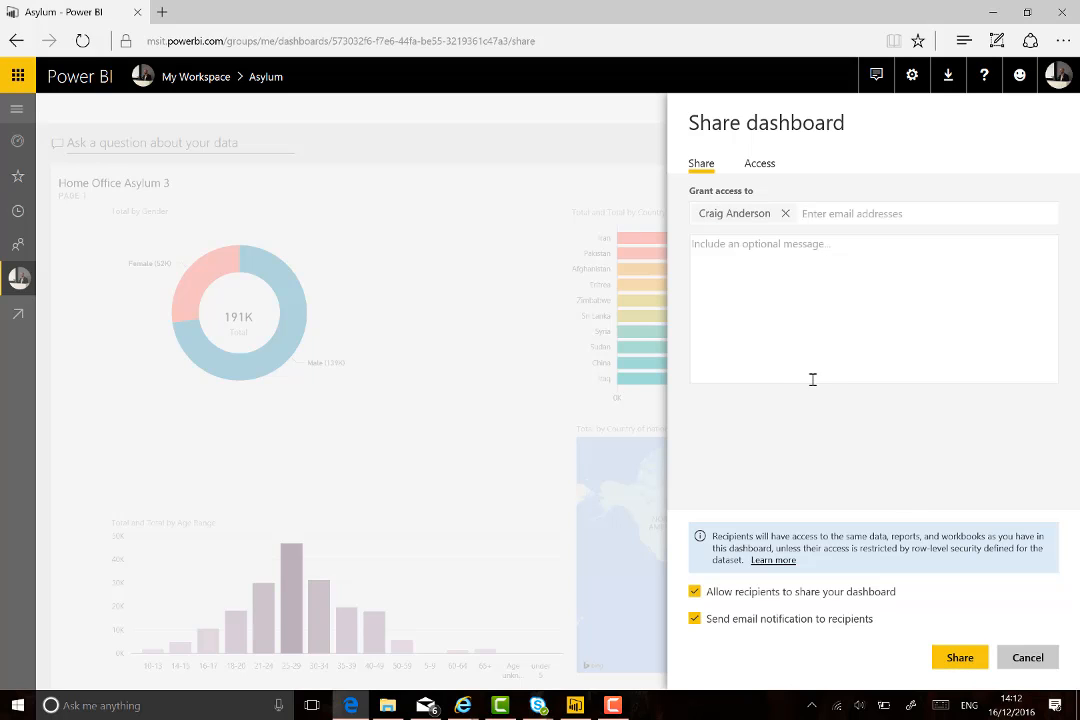